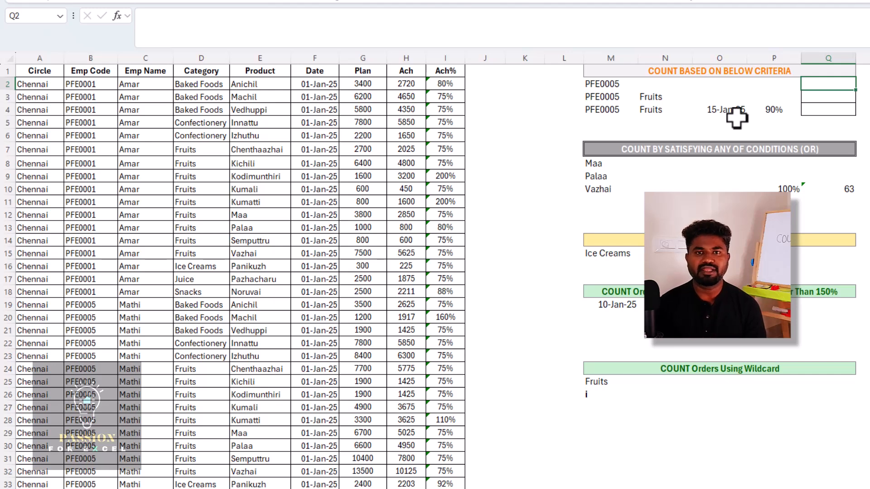
- Start a COUNTIFS formula in Q2 for the employee-code count
click(616, 99)
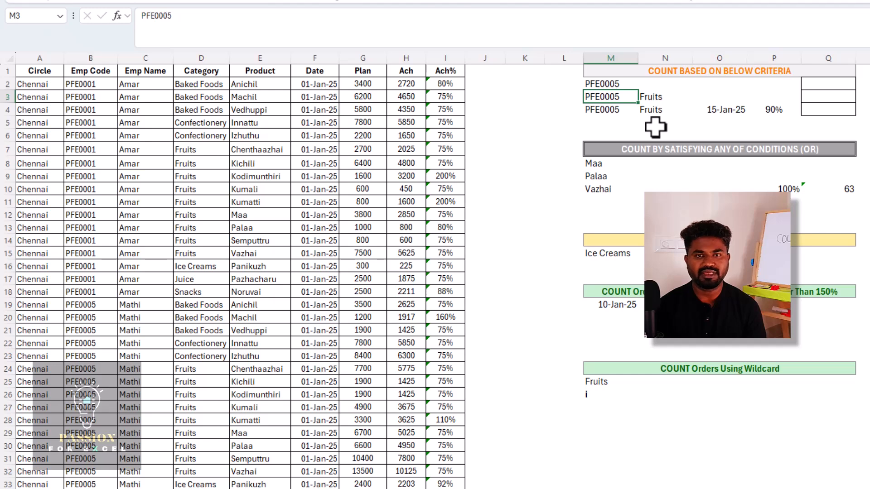
click(657, 99)
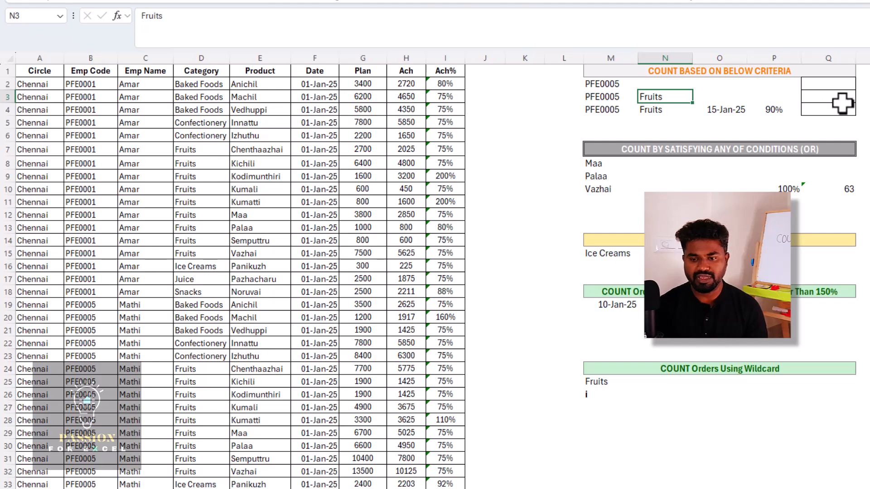
click(829, 96)
key(Up)
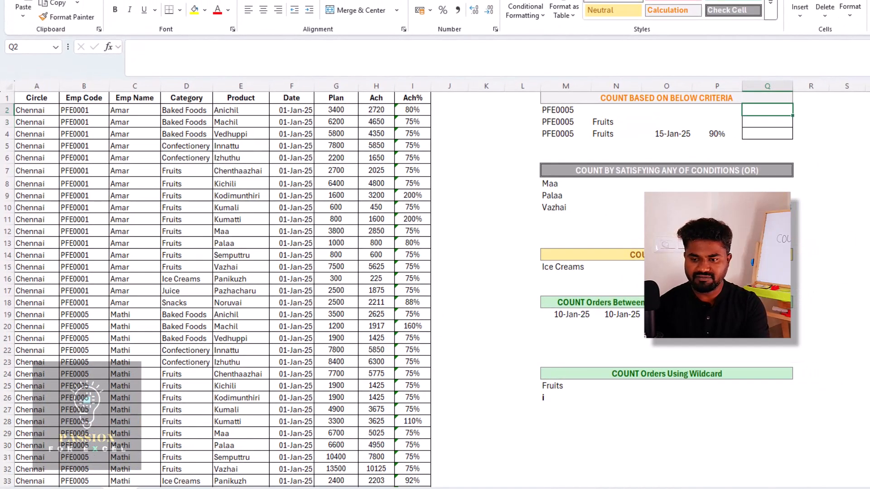
text(=COU)
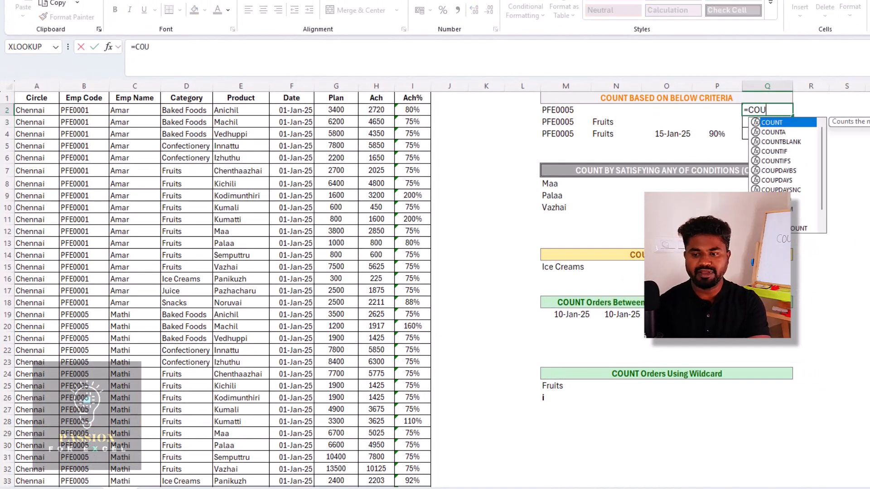
key(Down)
key(Down)
key(Down)
key(Down)
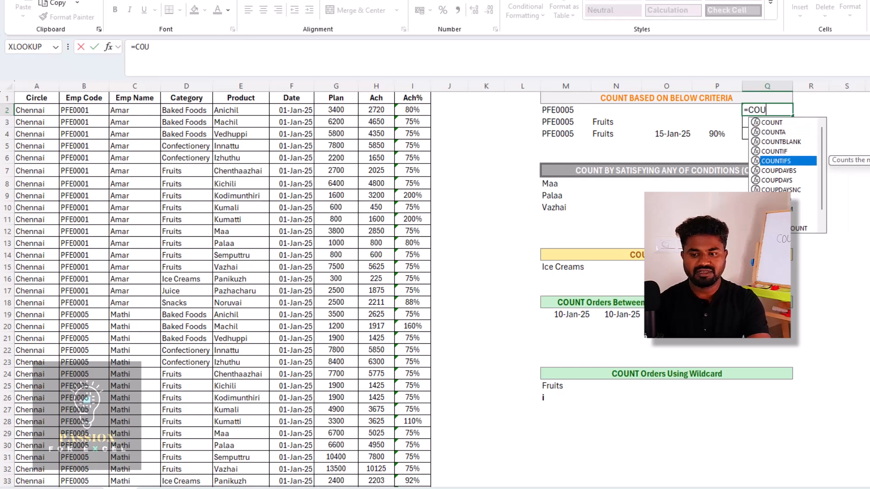
key(Tab)
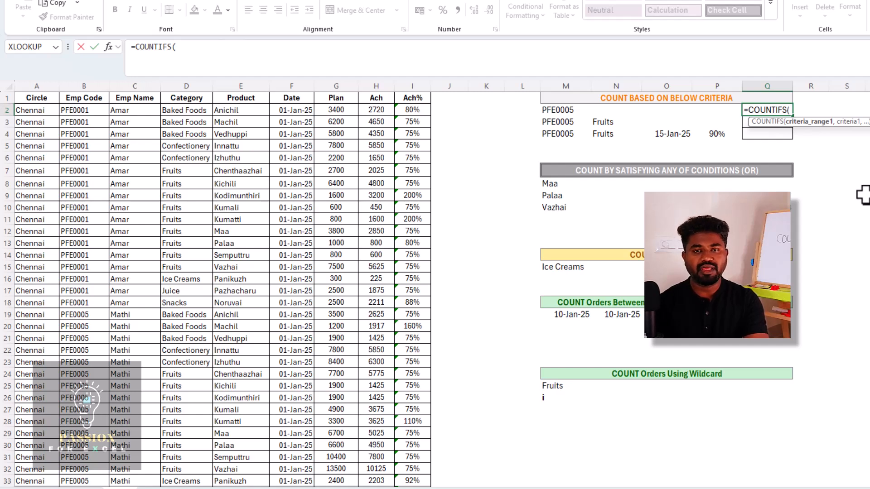
- Set the whole Emp Code column as the first criteria range, locked as $B:$B
key(Left)
key(Left)
key(Left)
key(Left)
key(Left)
key(Left)
key(Left)
key(Left)
key(Left)
key(Left)
key(Left)
key(Left)
key(Left)
key(Left)
key(Left)
key(Left)
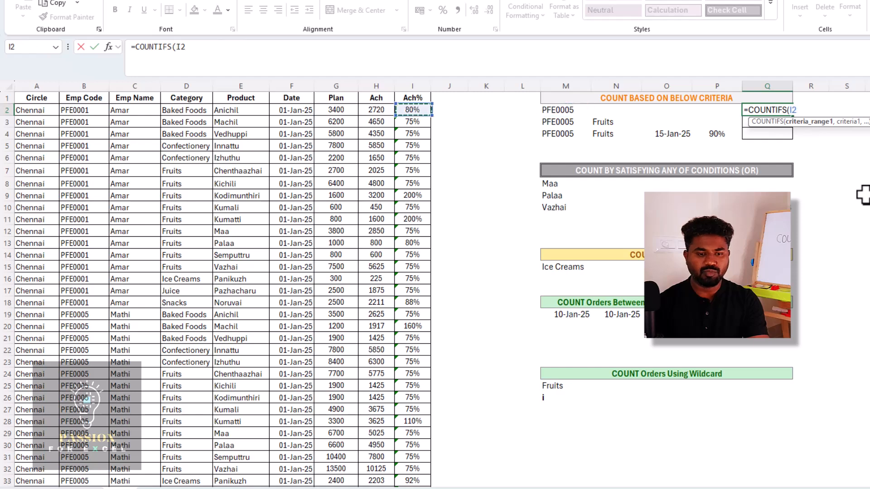
key(Right)
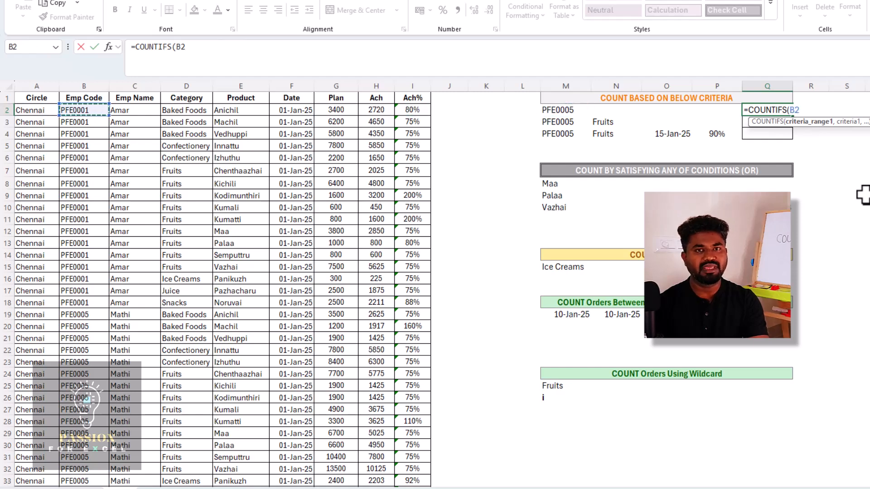
key(ctrl+space)
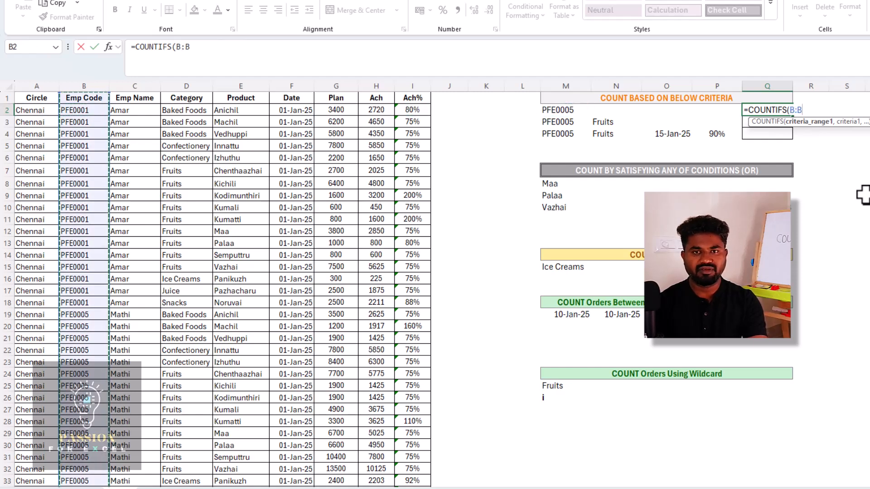
key(F4)
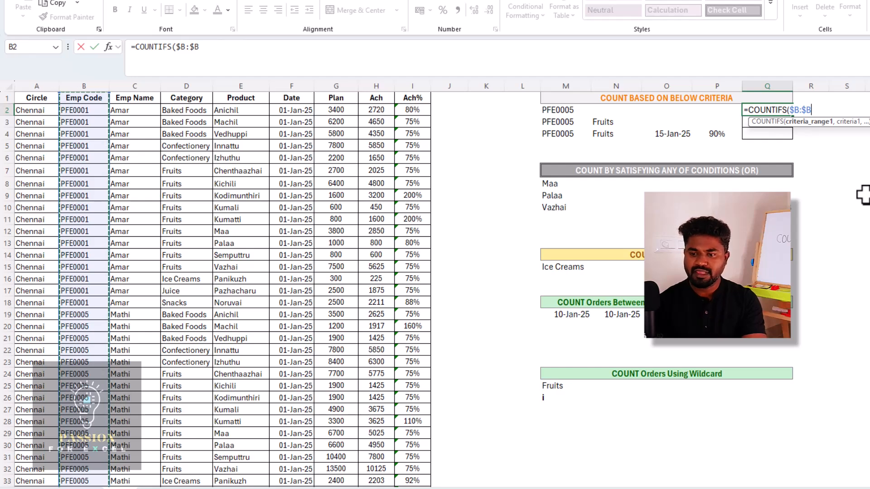
- Complete the Q2 formula with the employee code in $M2 as criterion, locking only its column, and centre the result
text(,)
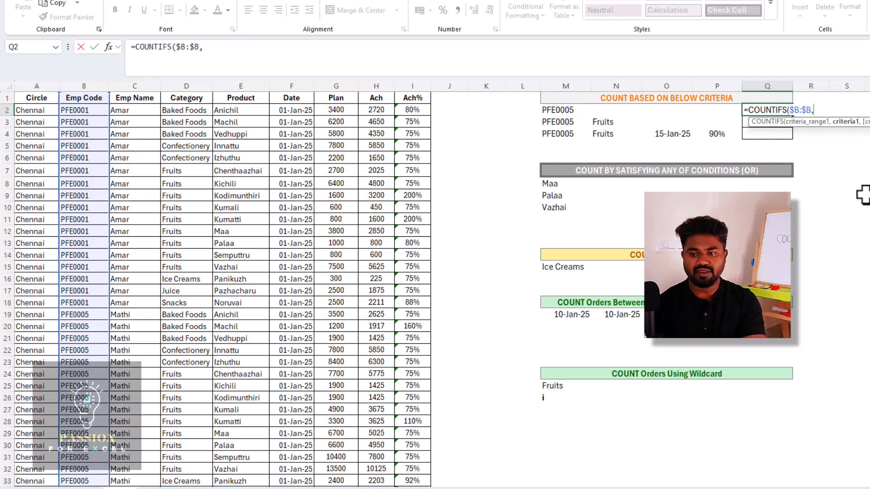
key(Left)
key(Left)
key(Left)
key(Left)
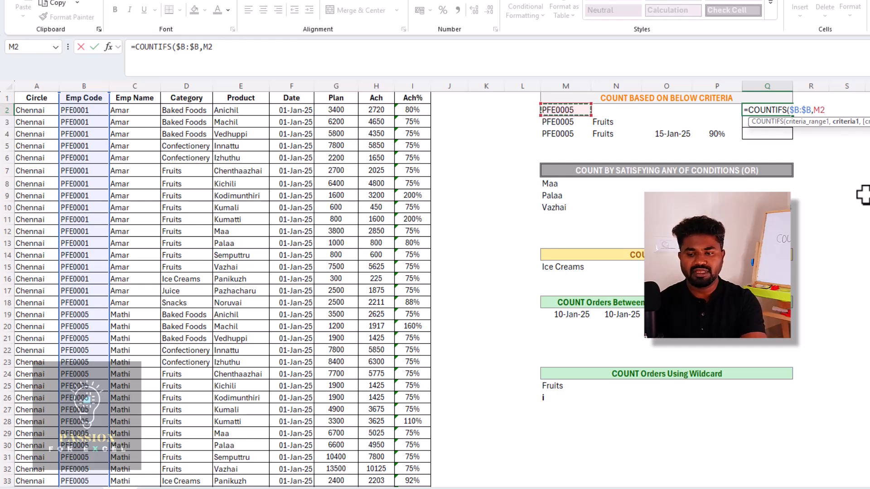
key(F4)
key(F4)
key(F4)
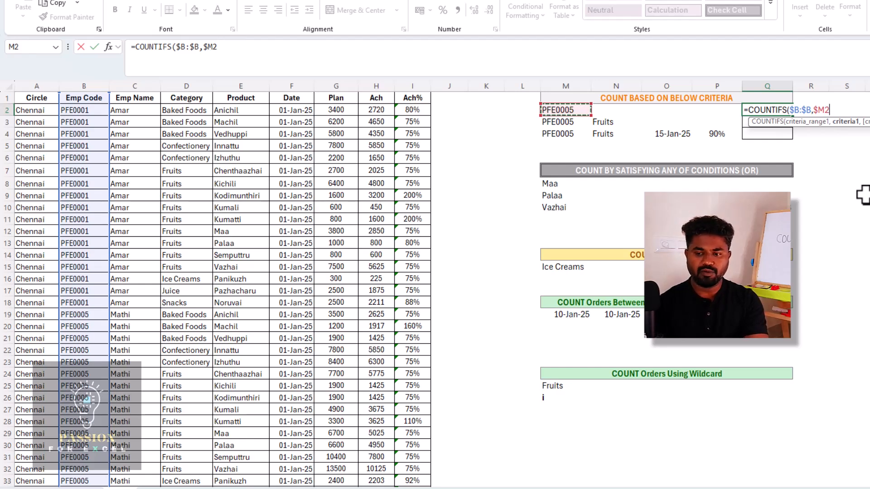
text())
key(ctrl+Return)
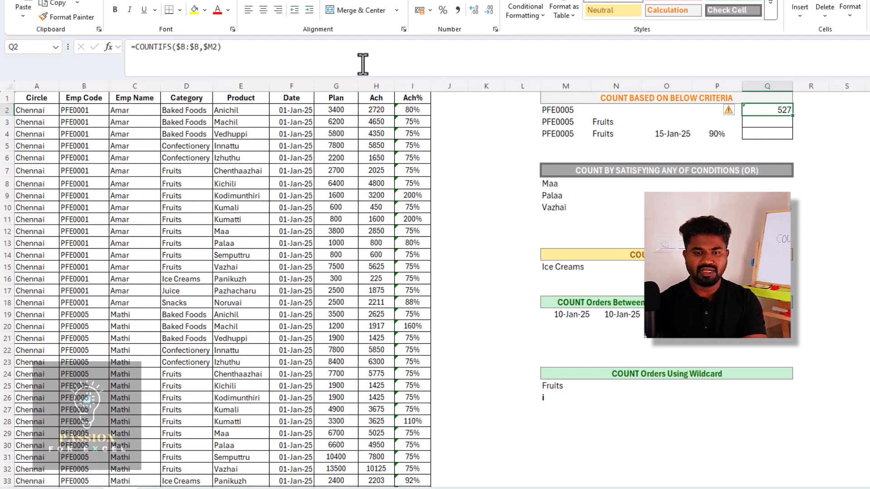
click(263, 11)
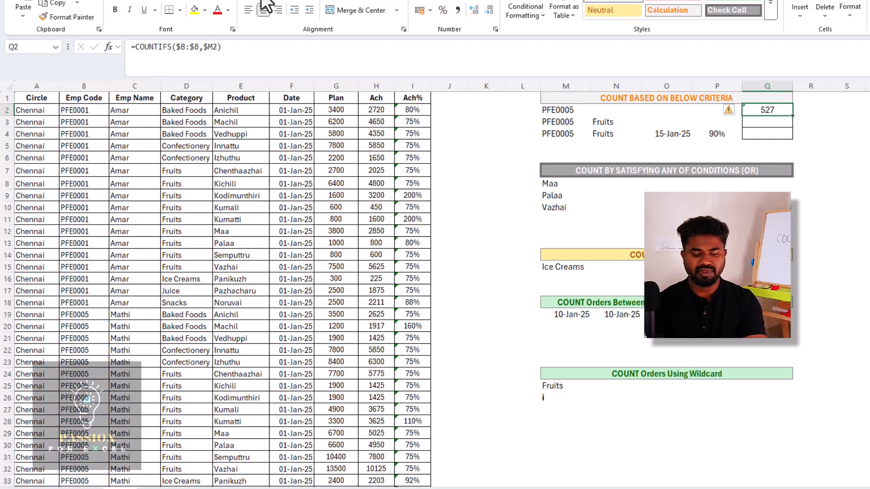
- Copy the Q2 count formula into Q3
key(ctrl+c)
key(Down)
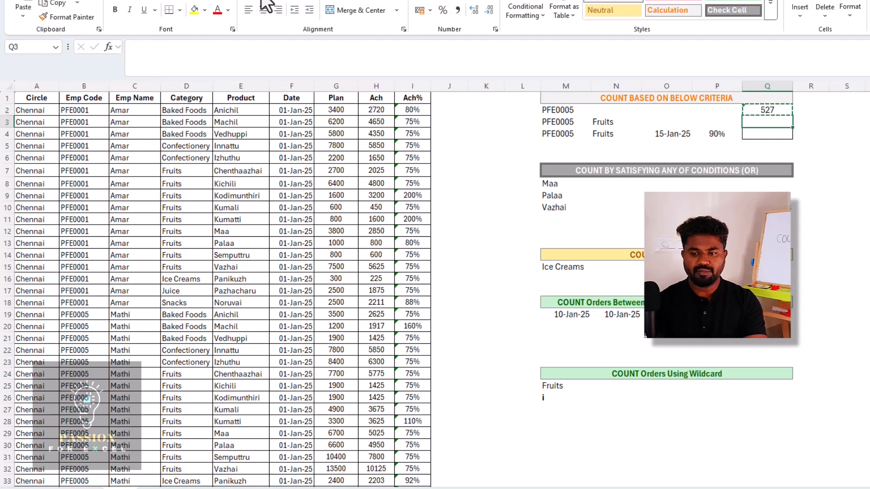
key(ctrl+v)
key(F2)
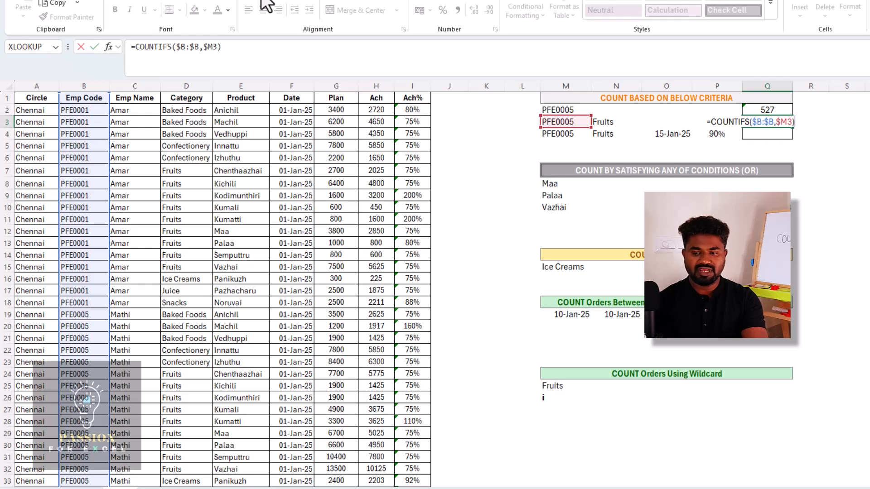
key(shift+Return)
key(F2)
key(Return)
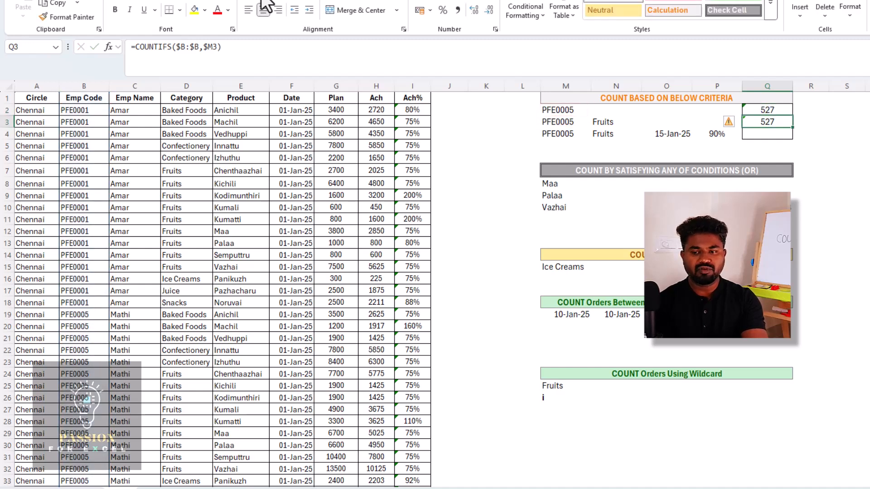
- Add the whole Category column, locked as $D:$D, as the second criteria range in the Q3 formula
key(F2)
key(Escape)
key(F2)
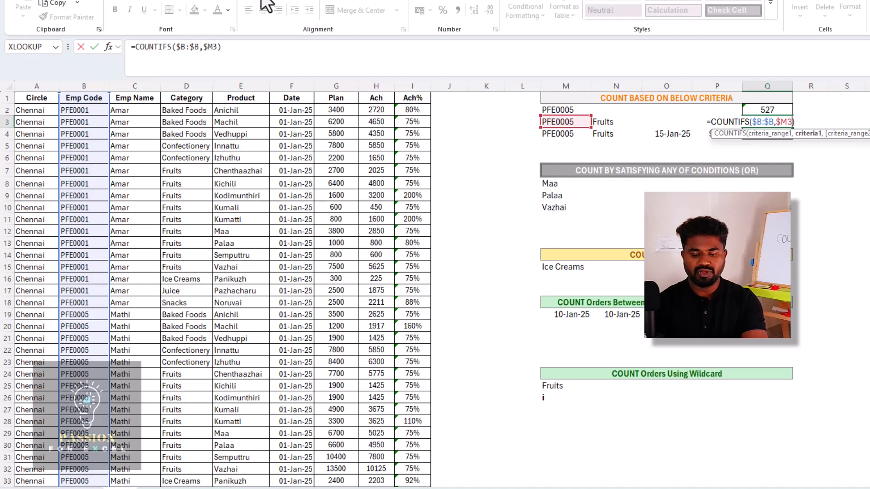
text(,)
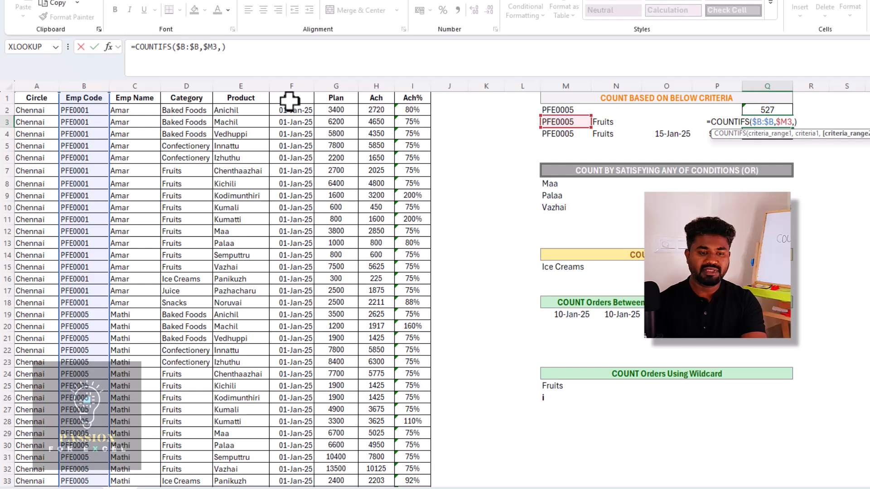
click(199, 83)
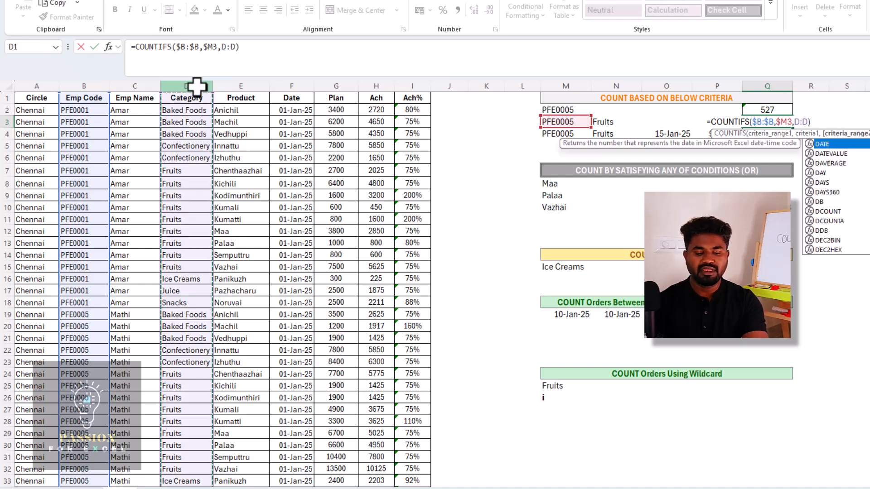
key(F4)
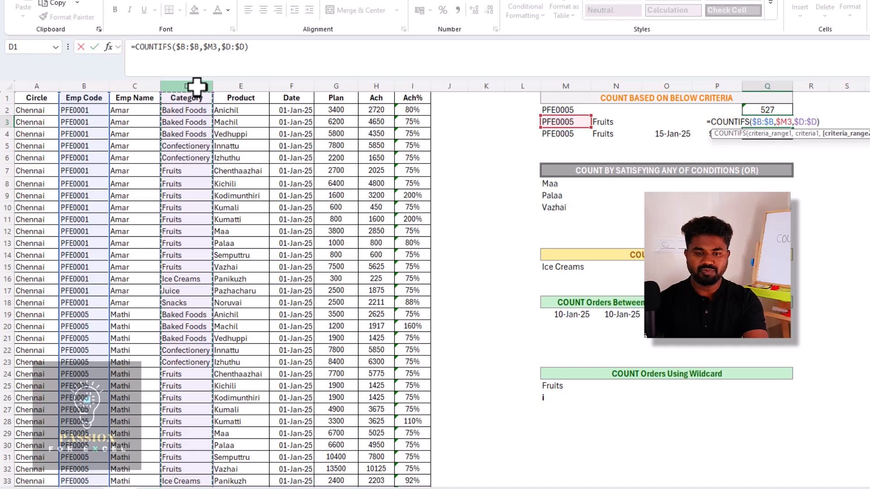
text(,)
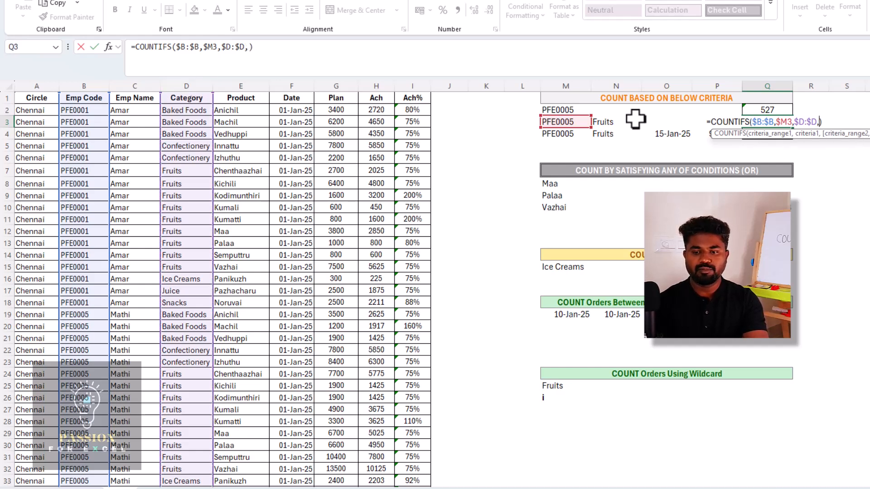
- Use the Fruits cell as the second criterion, with its column locked as $N3, and complete the Q3 formula
click(607, 120)
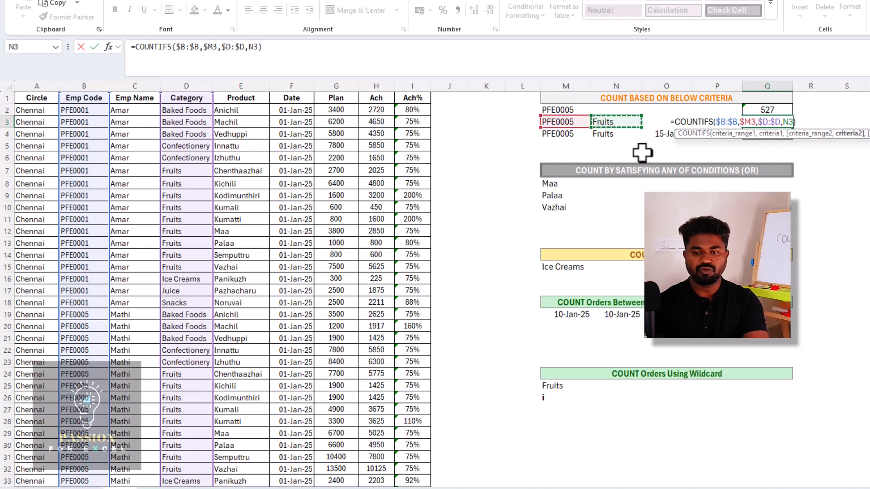
key(F4)
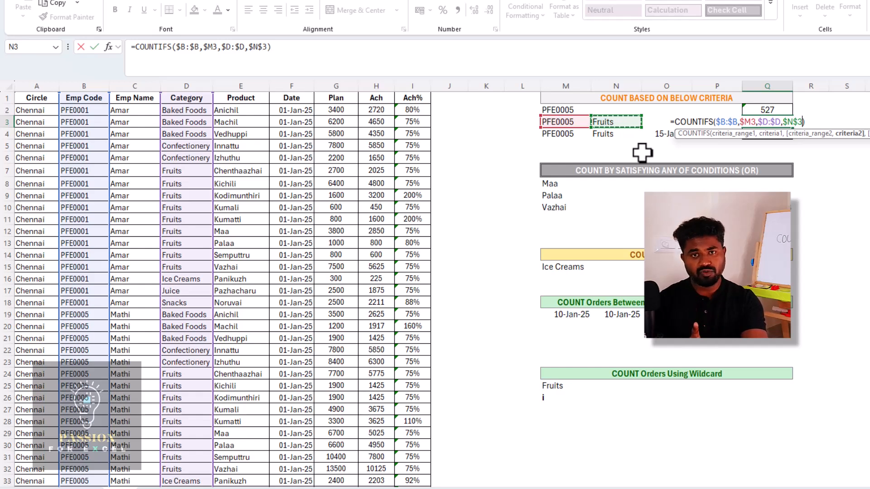
key(F4)
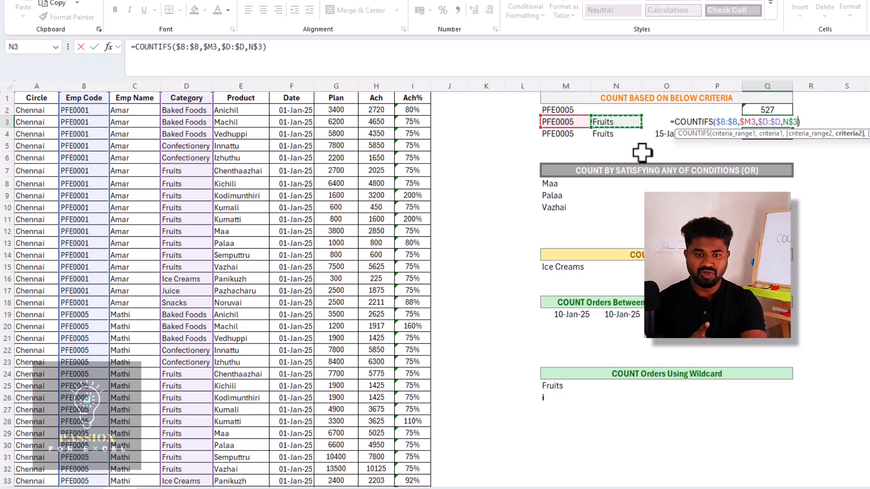
key(F4)
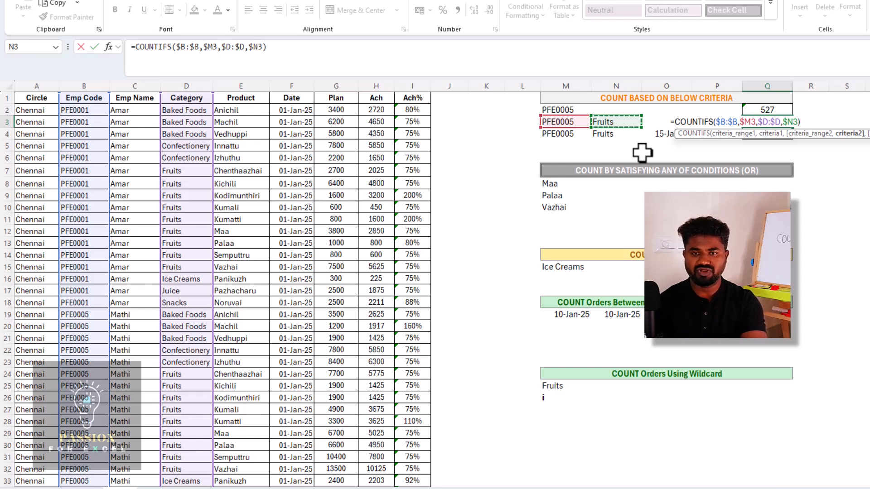
key(Return)
key(Up)
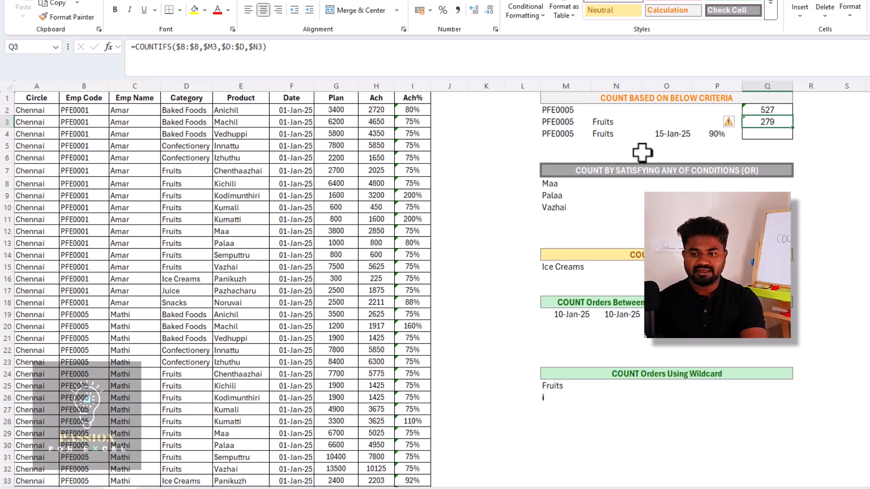
- Copy the Q3 two-criteria formula into Q4
key(Down)
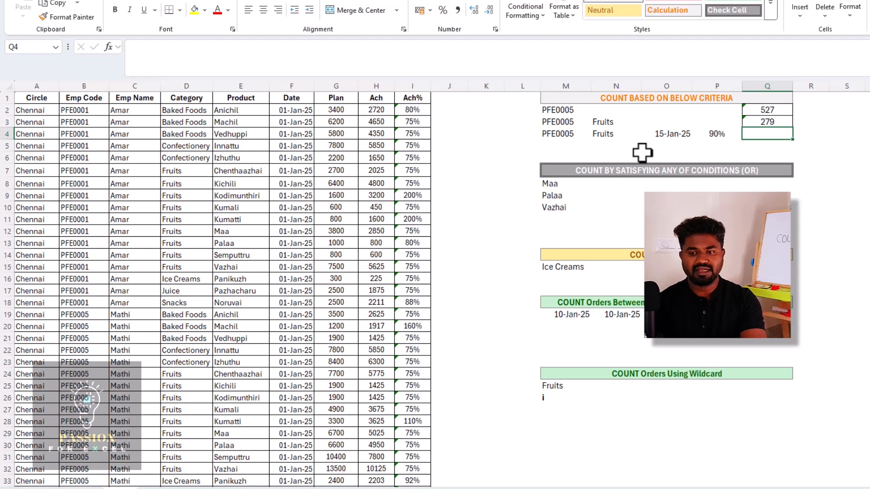
key(Up)
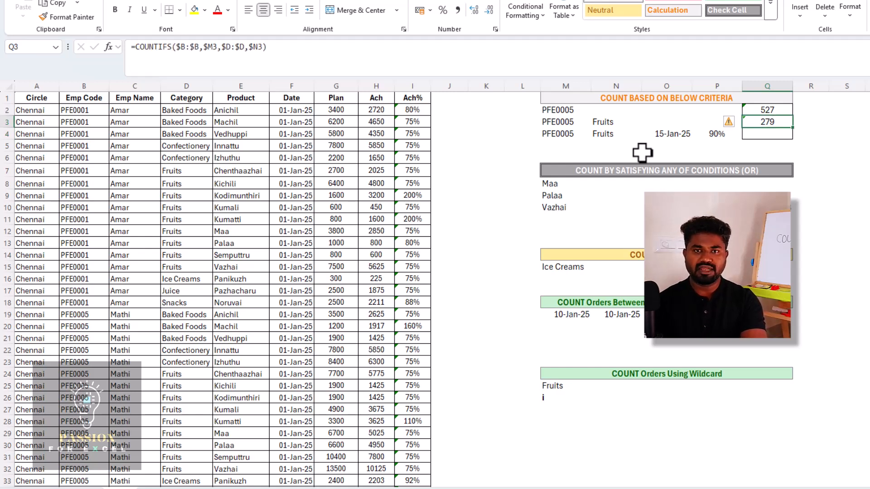
key(ctrl+c)
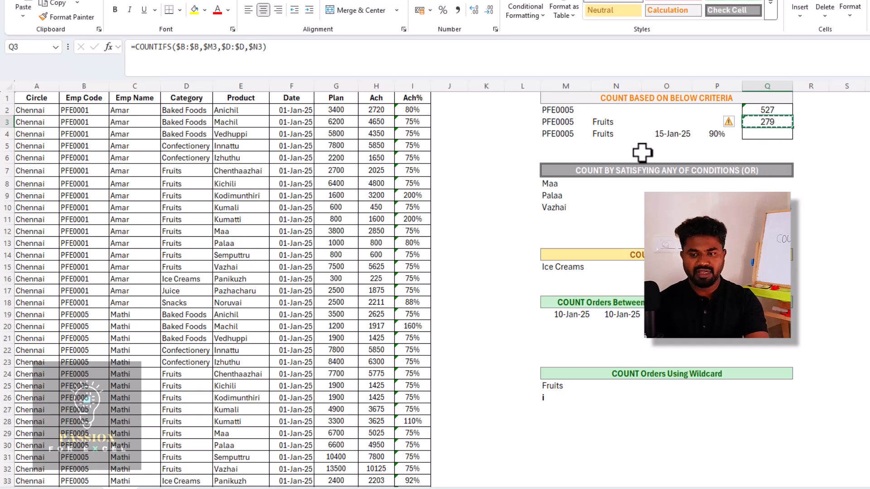
key(Down)
key(ctrl+v)
- Add the whole Date column, locked as $F:$F, as the third criteria range in the Q4 formula
key(F2)
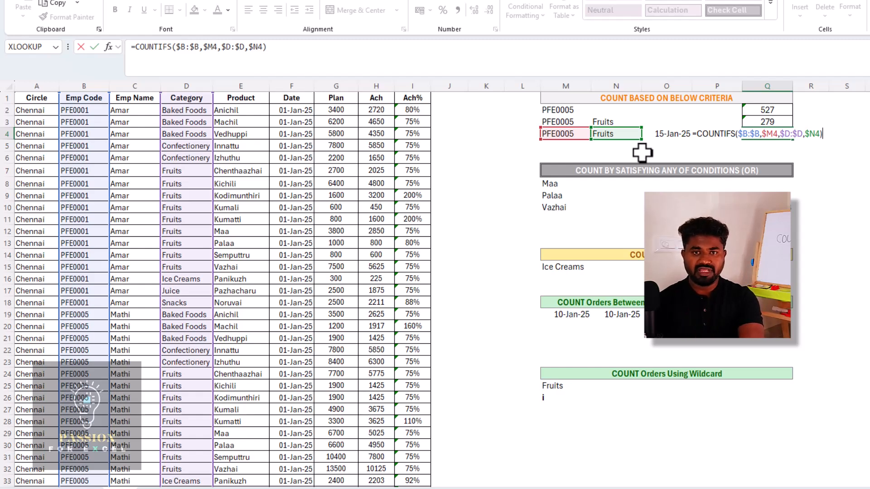
key(Left)
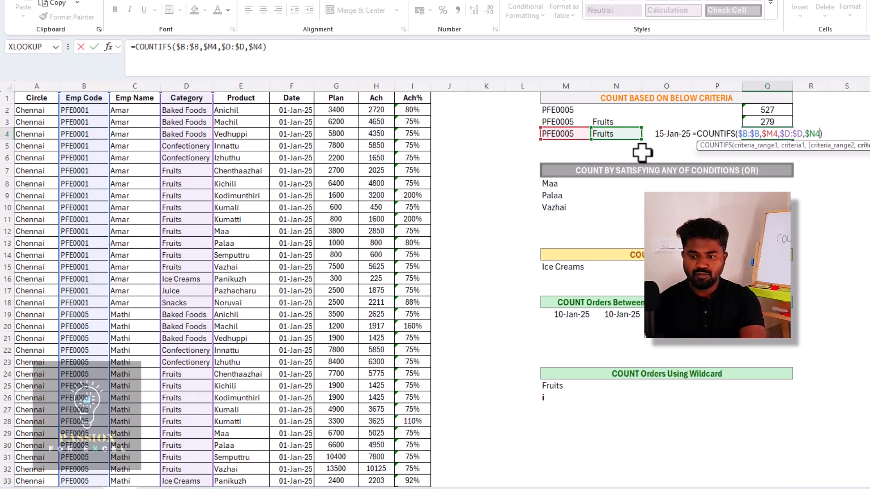
text(,)
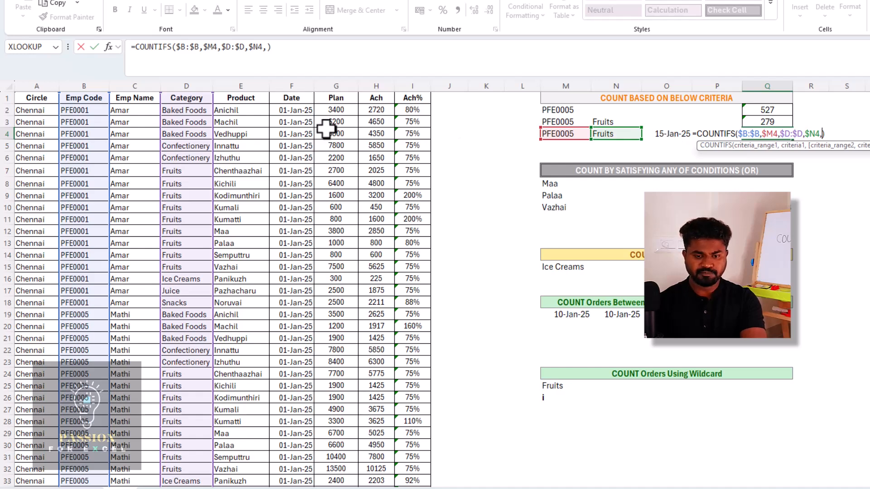
click(299, 130)
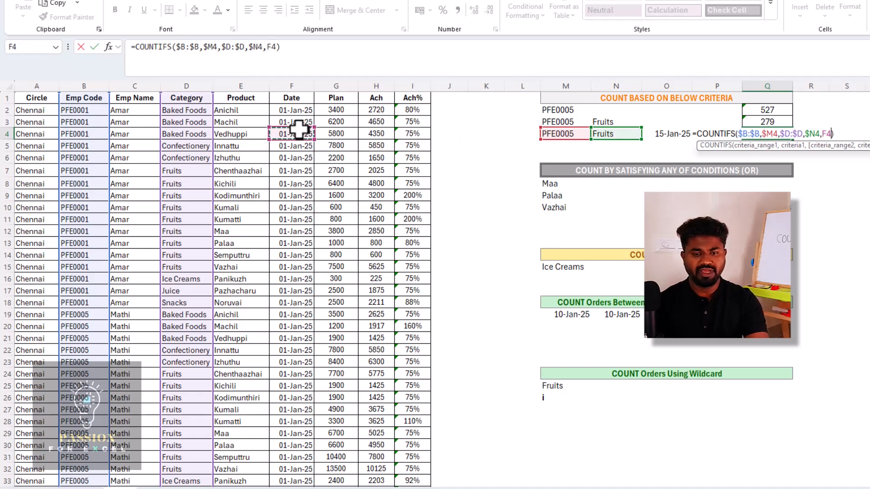
key(ctrl+space)
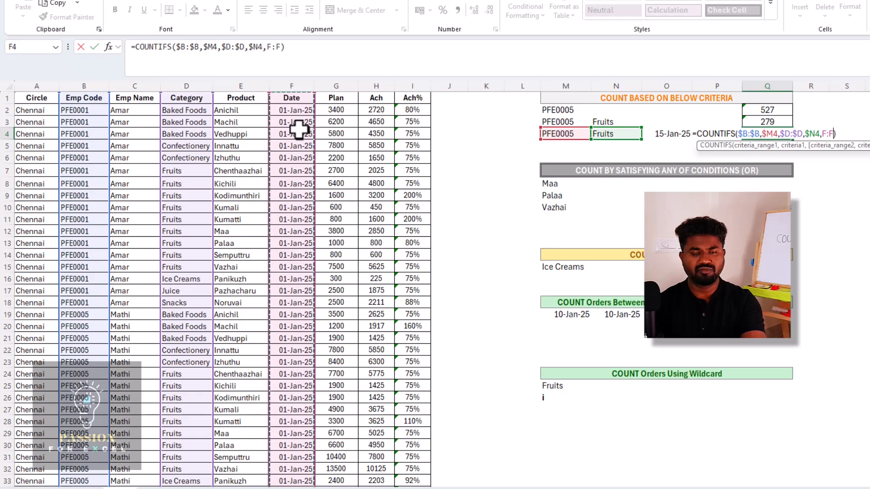
key(F4)
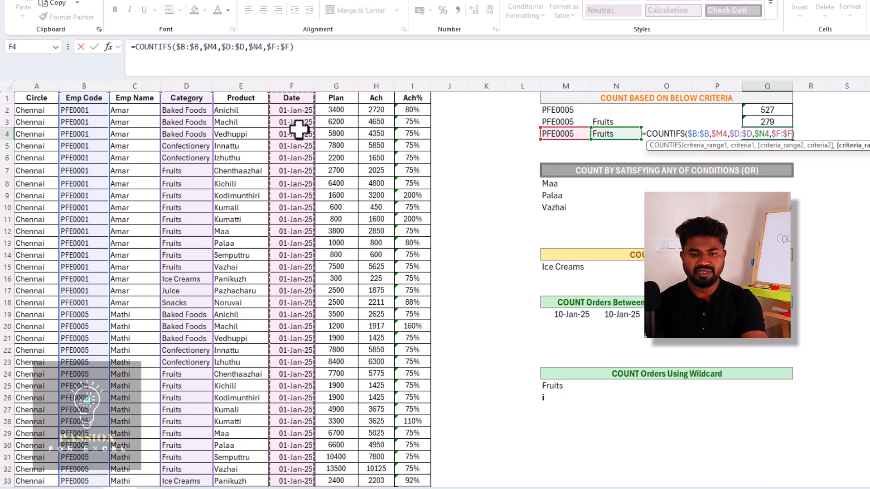
- Use the 15-Jan-25 cell as the third criterion, with its column locked as $O4, and complete the Q4 formula
text(,)
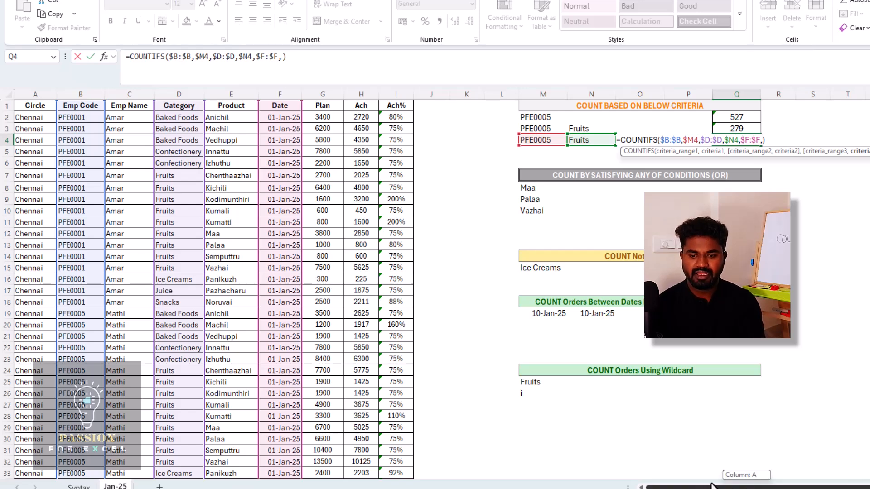
scroll(715, 486, right, 1)
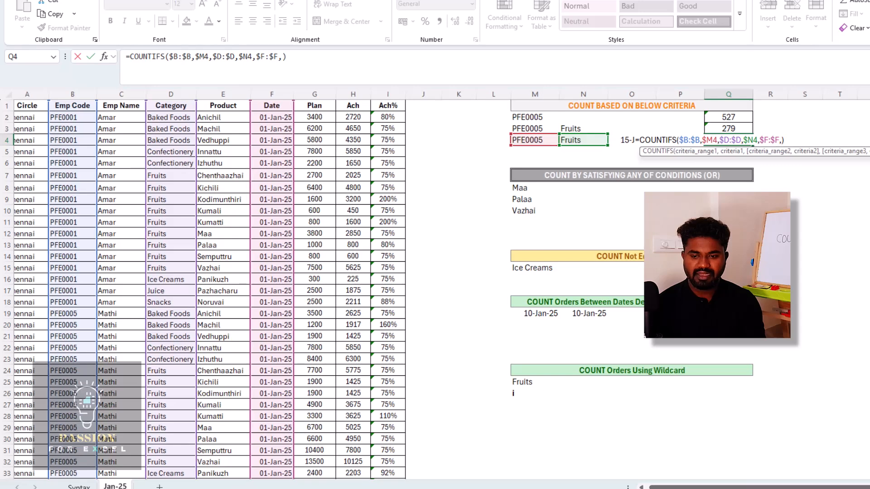
click(620, 139)
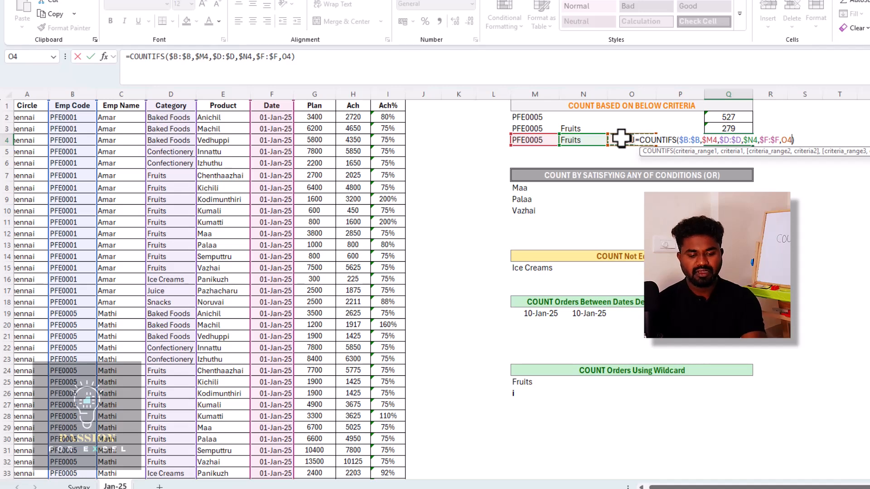
key(F4)
key(F4)
key(F4)
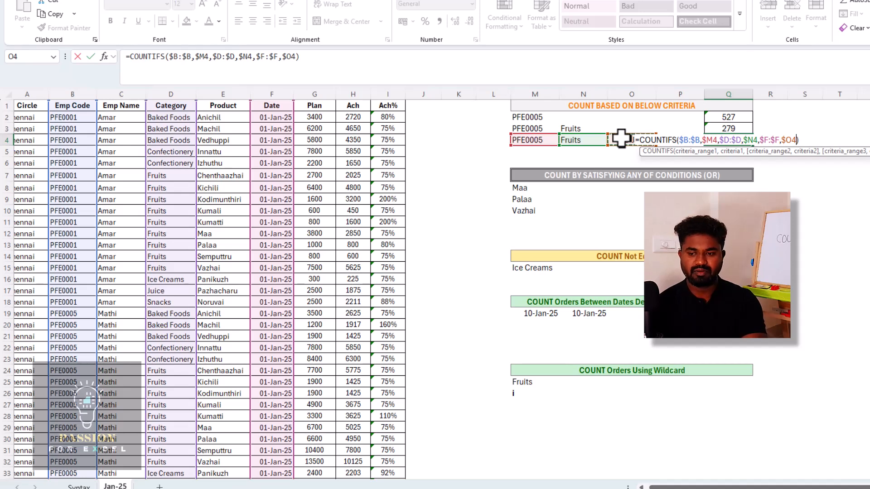
key(Return)
key(Up)
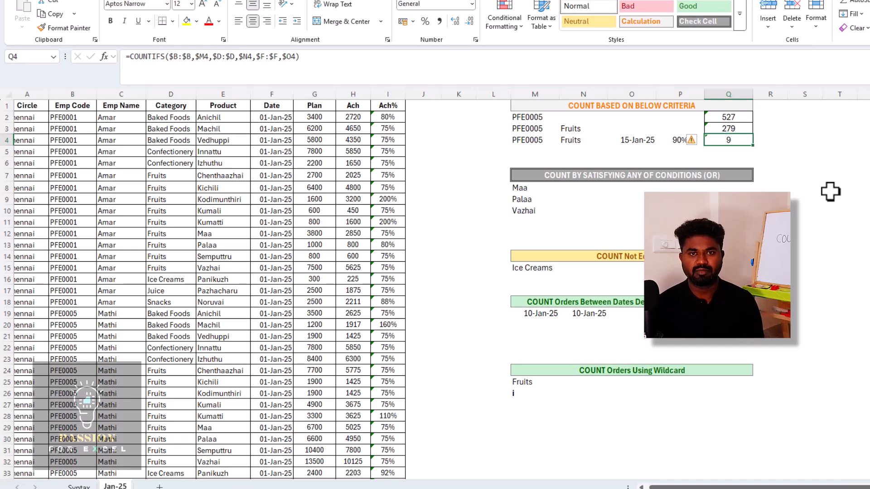
- Change the date criterion in the Q4 formula to "<="&$O4 so it counts dates up to and including the O4 date
key(F2)
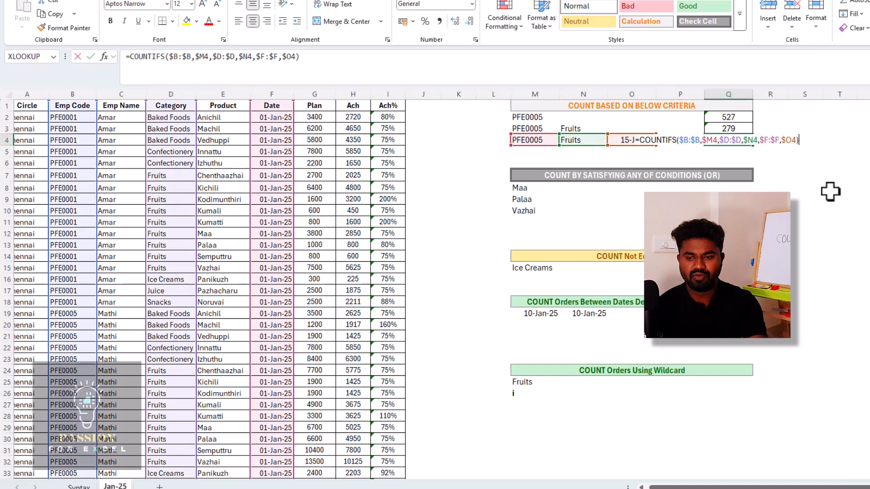
key(Left)
key(Left)
key(Left)
key(Left)
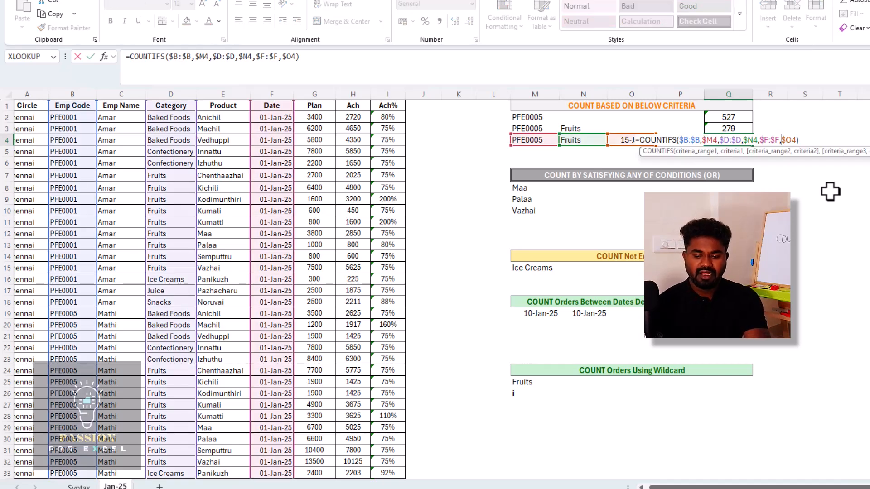
text(")
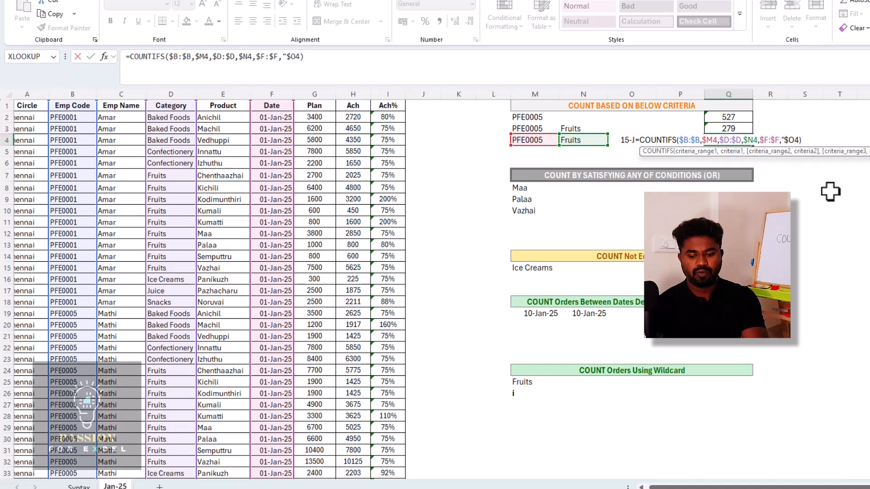
text(>)
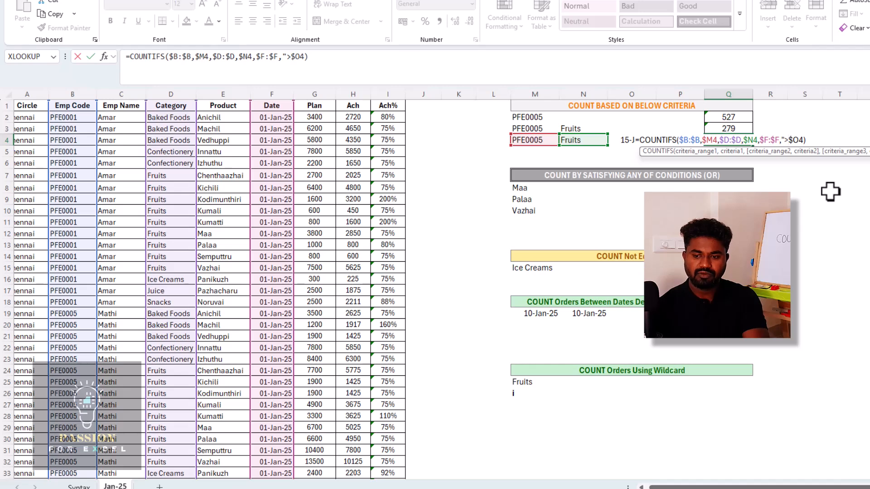
key(BackSpace)
text(<)
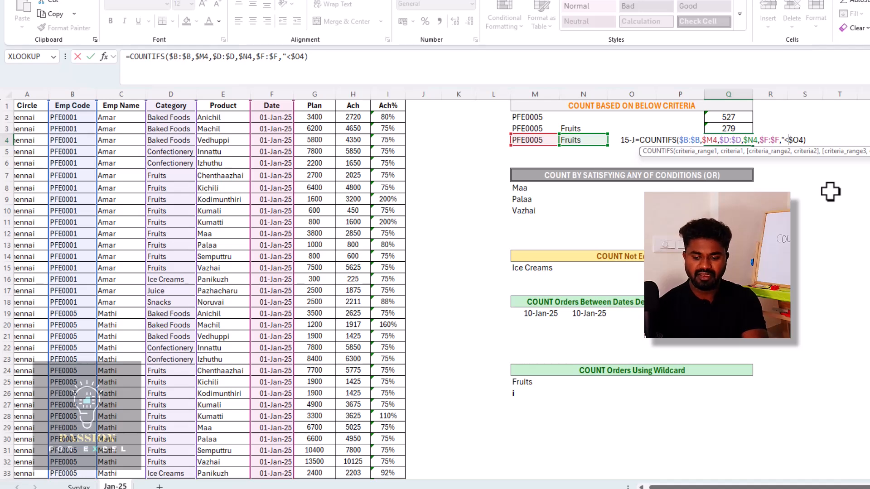
text(+)
key(BackSpace)
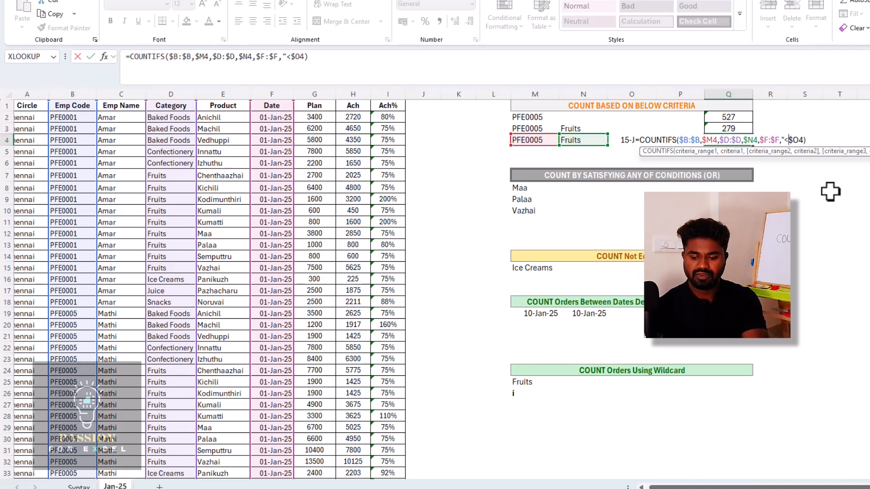
text(=")
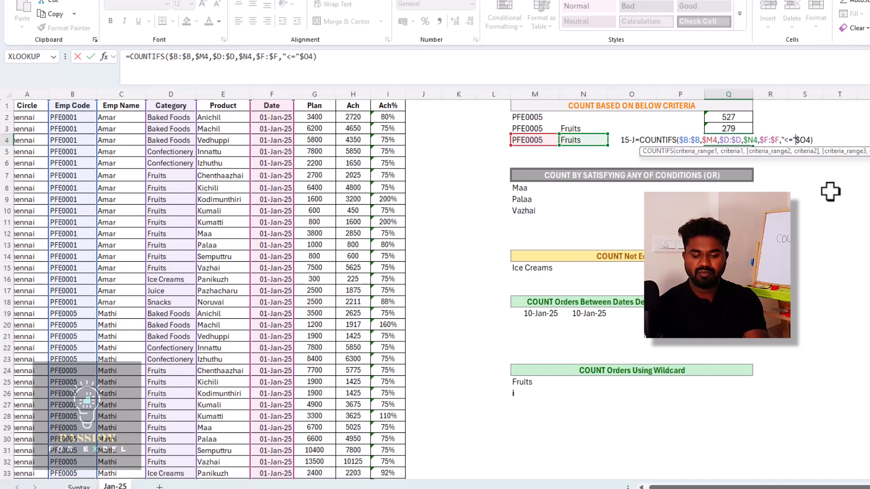
text(&)
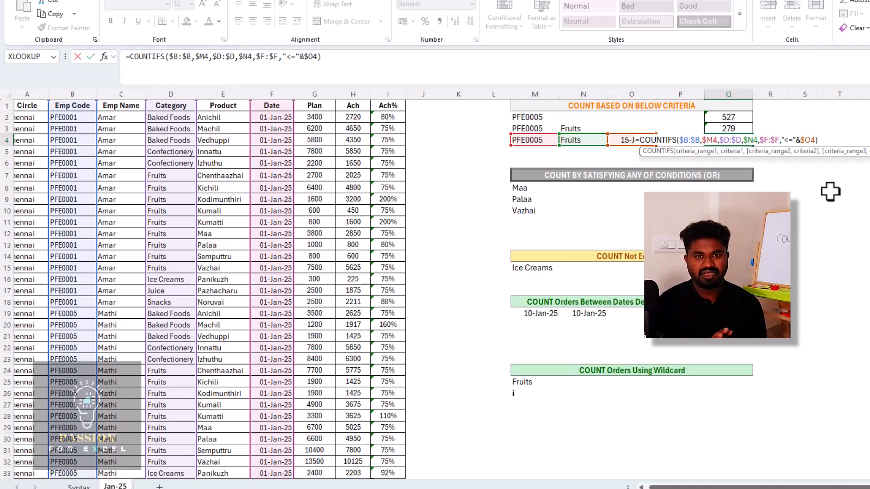
key(Return)
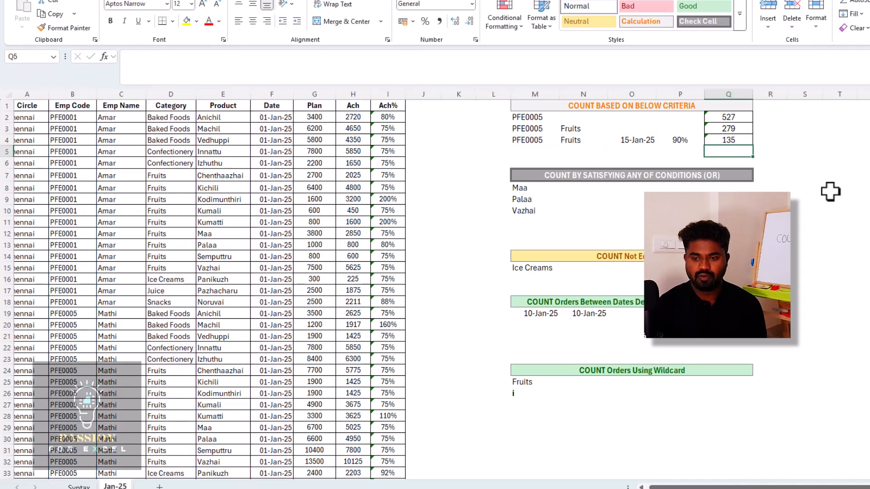
key(Up)
key(Up)
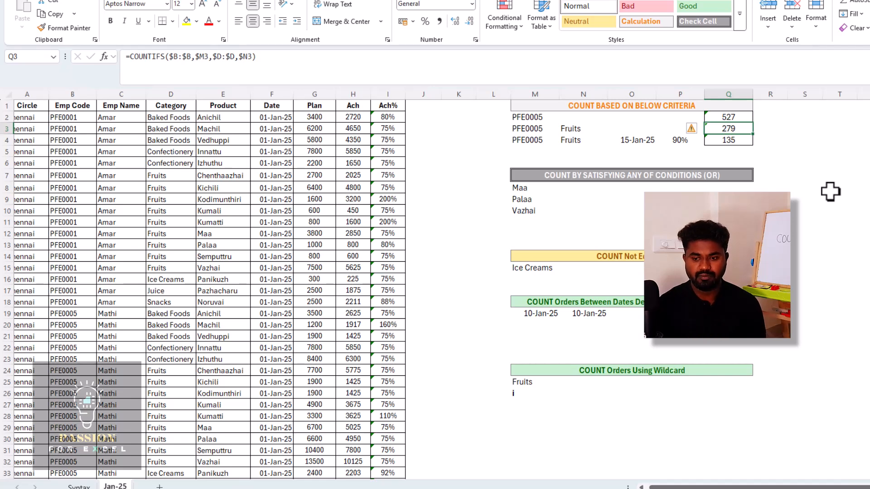
key(Down)
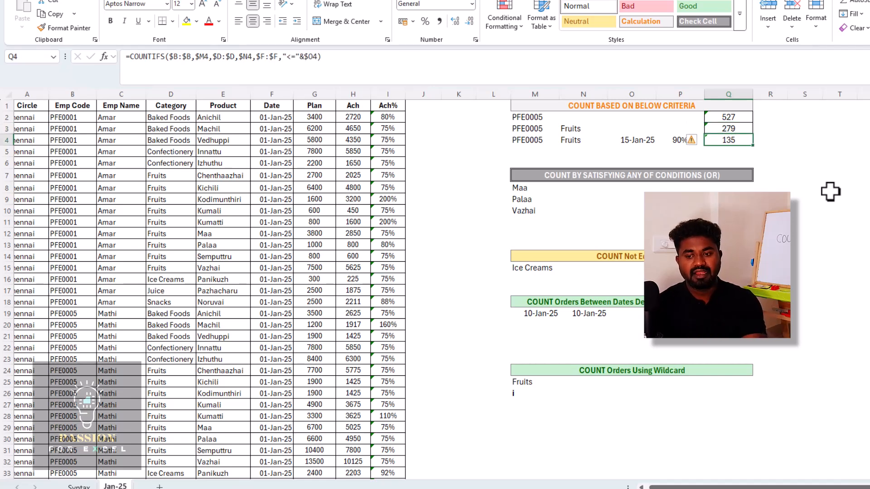
key(F2)
key(shift+Tab)
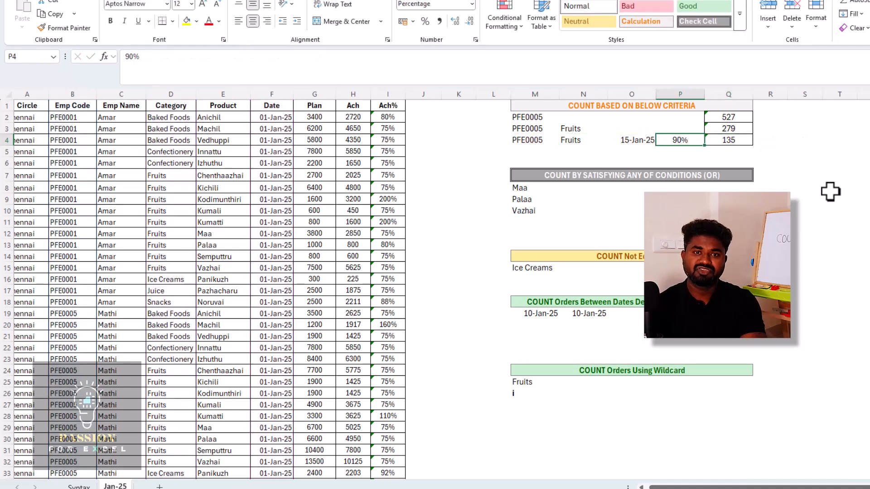
key(Tab)
key(F2)
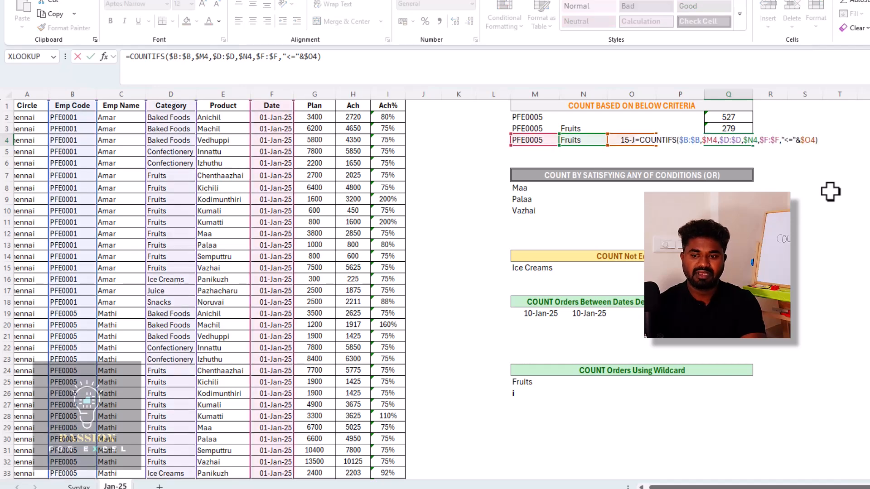
key(Escape)
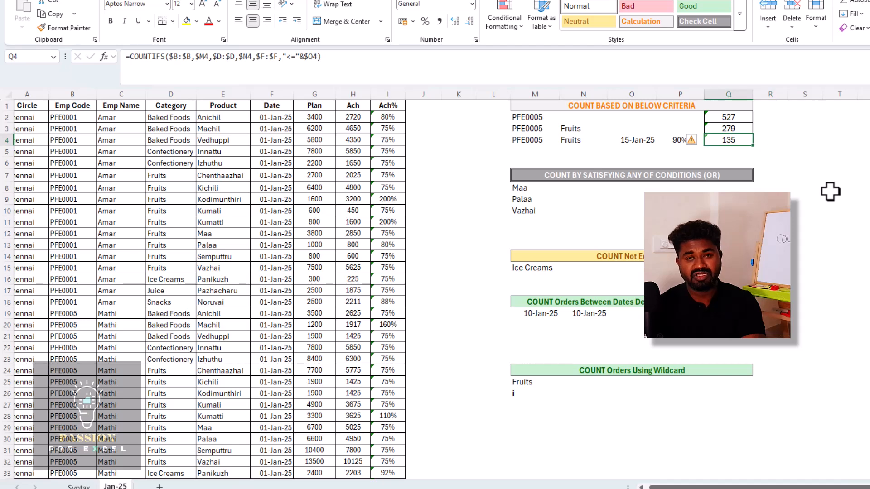
- Add the whole Ach% column, locked as $I:$I, as the fourth criteria range in the Q4 formula
key(F2)
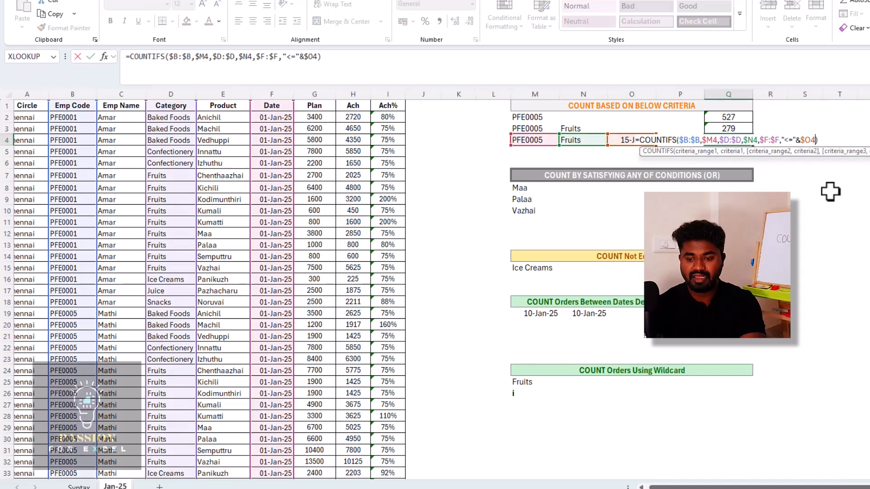
text(,)
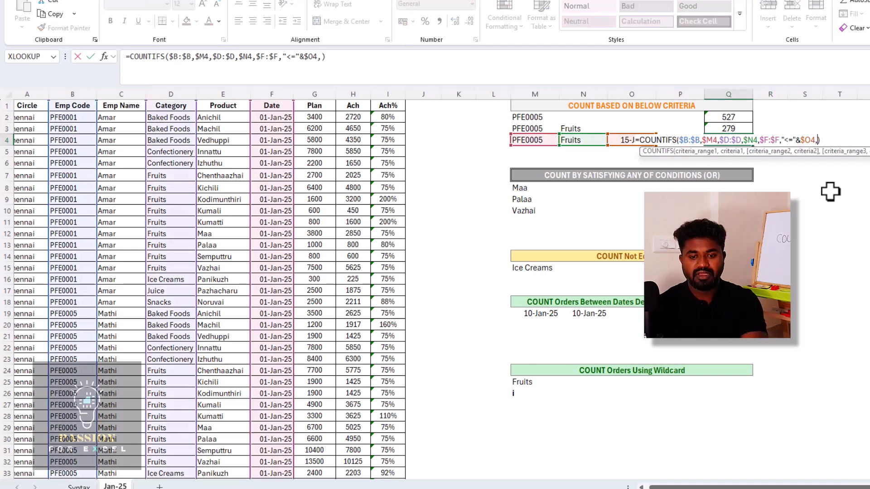
click(395, 148)
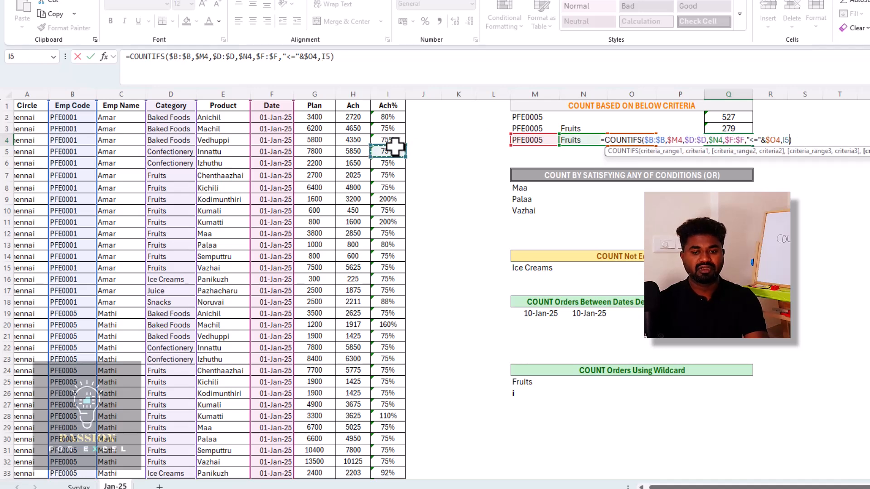
key(ctrl+space)
key(F4)
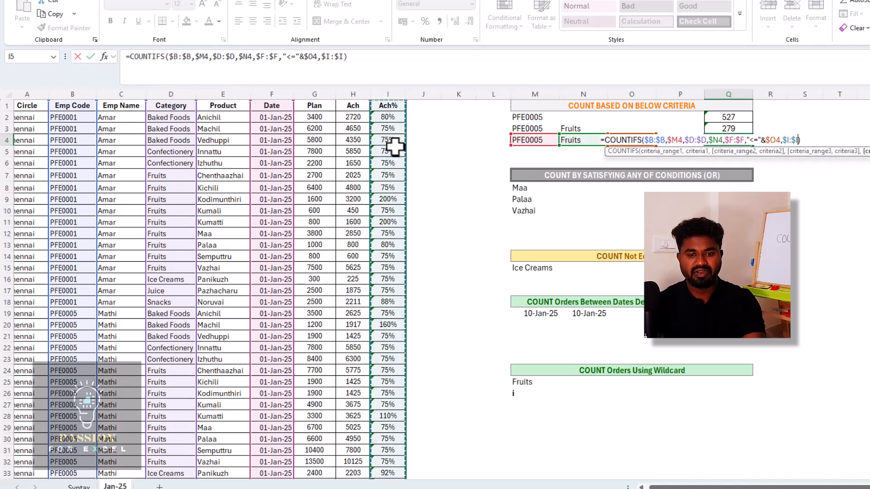
- Add ">="&$P4 as the fourth criterion, referencing the 90% cell with its column locked, and complete the Q4 formula
text(,)
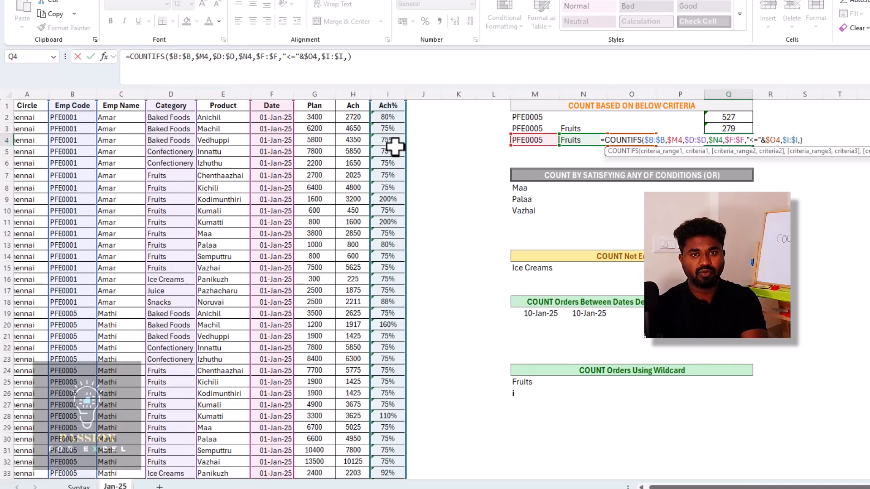
text(")
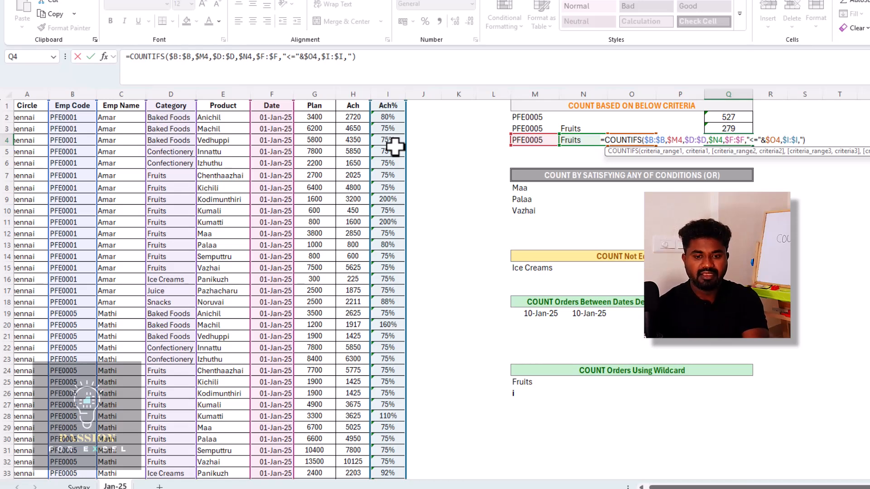
text(>=")
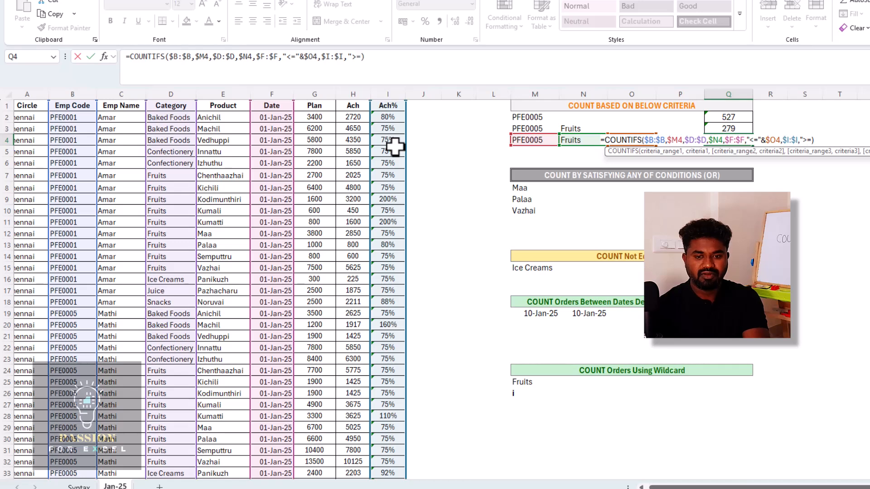
text(")
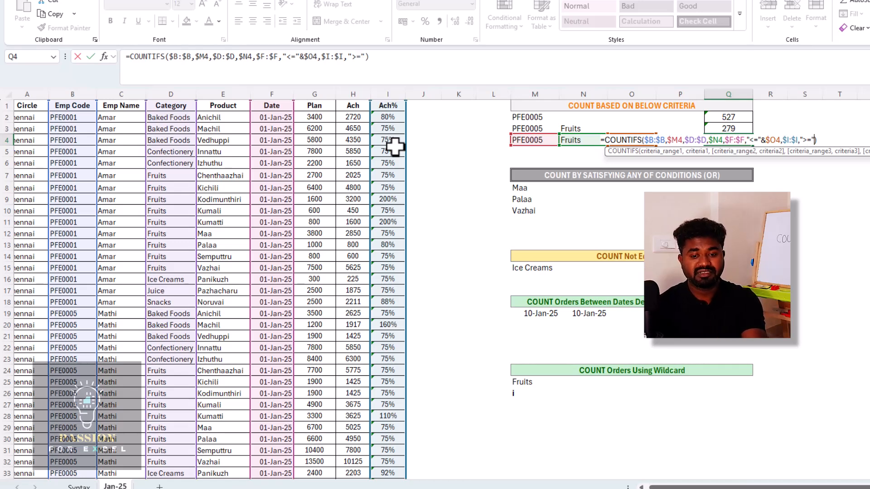
text(&)
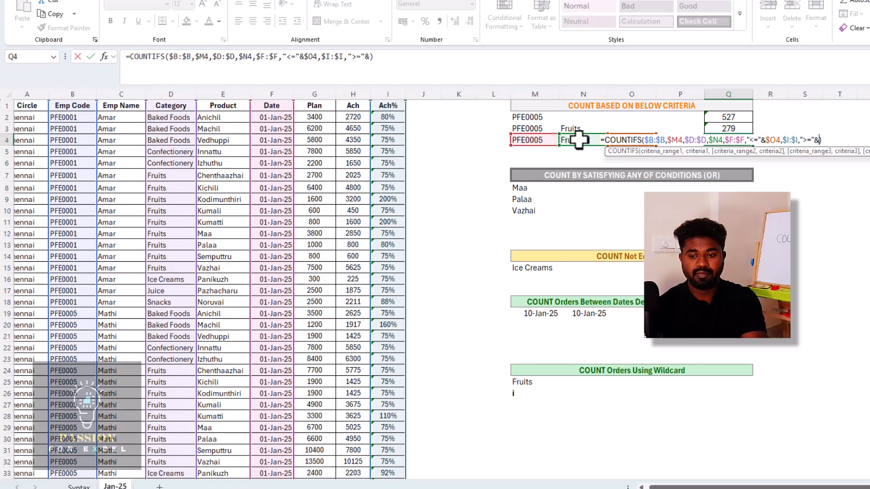
key(Left)
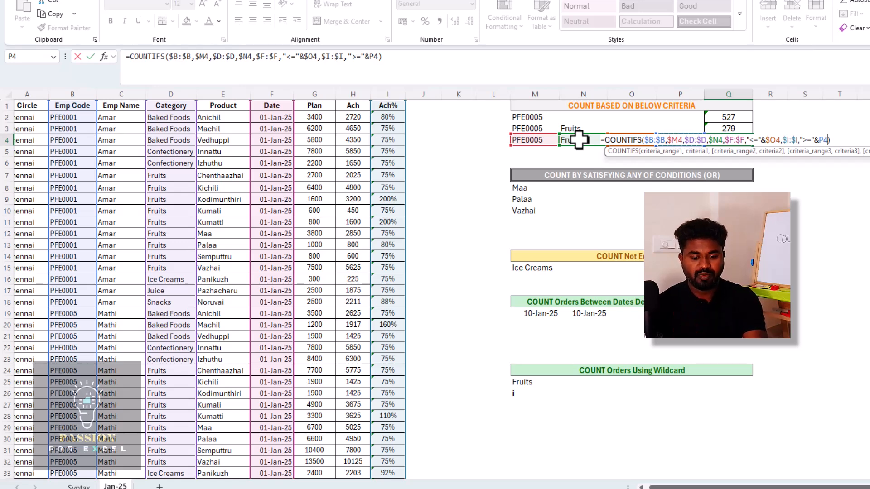
key(F4)
key(F4)
key(F4)
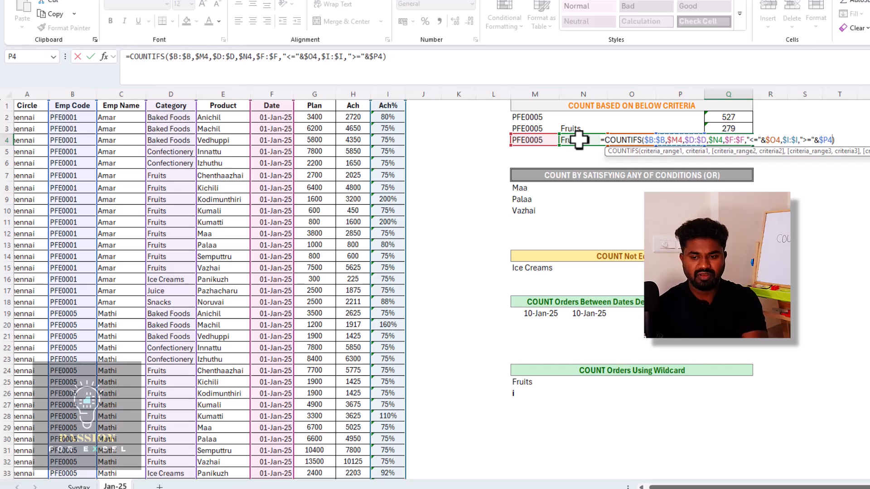
key(ctrl+Return)
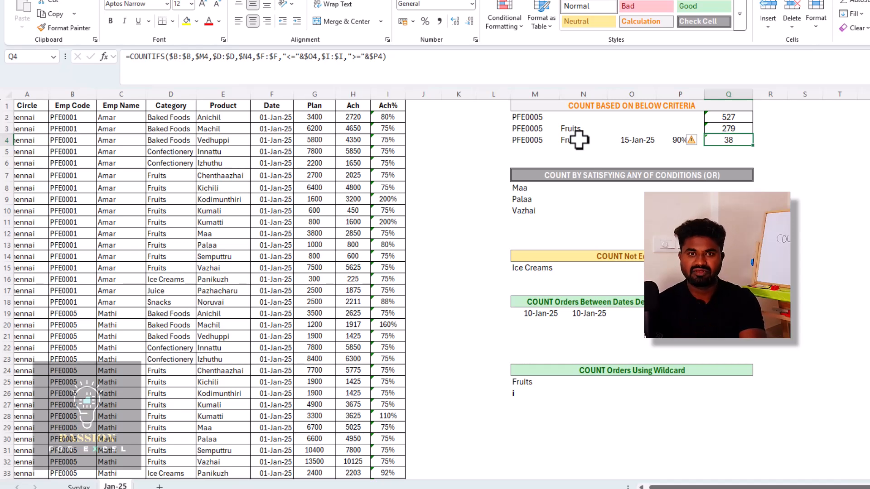
- Look over the COUNT BY SATISFYING ANY OF CONDITIONS (OR) section and its first product criterion in M8
key(Down)
key(Down)
key(Down)
key(Down)
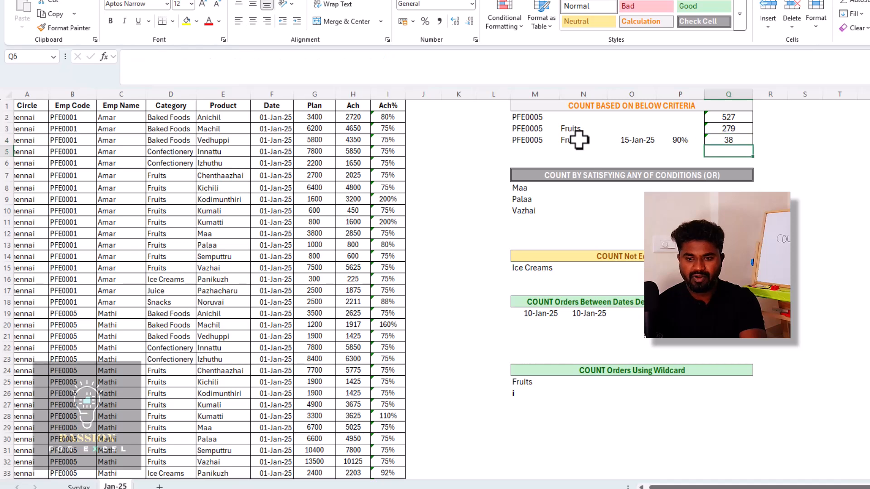
key(Up)
key(Left)
key(Left)
key(Left)
key(Left)
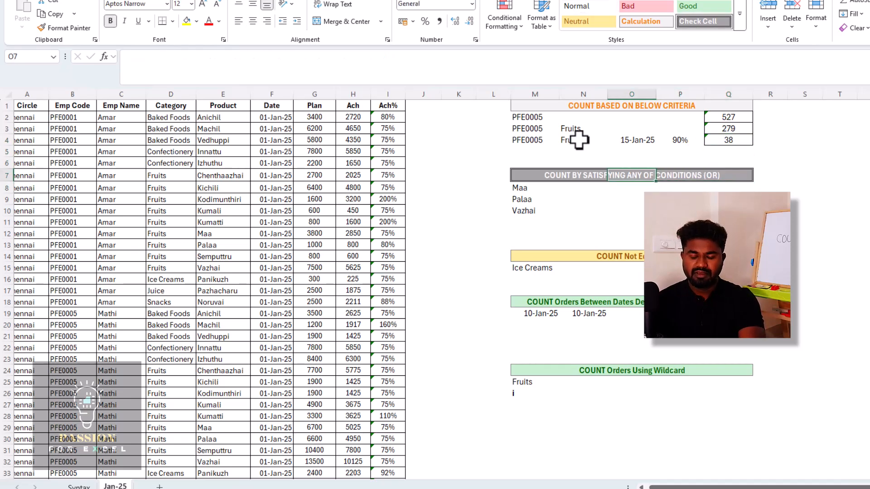
key(Right)
key(Right)
key(Right)
key(Right)
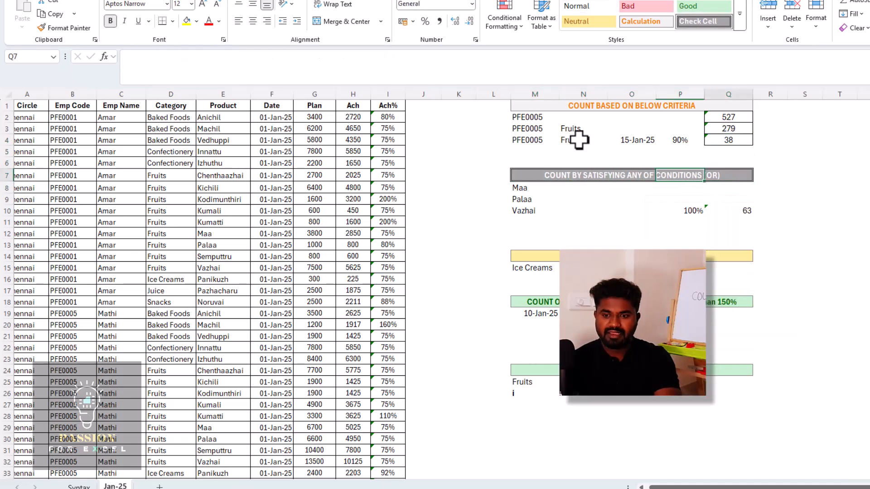
key(Left)
key(Left)
key(Left)
key(Left)
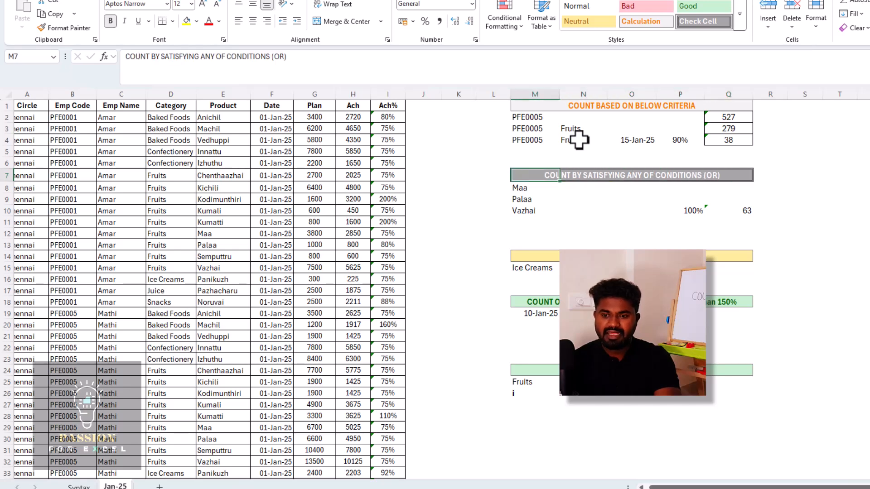
key(Down)
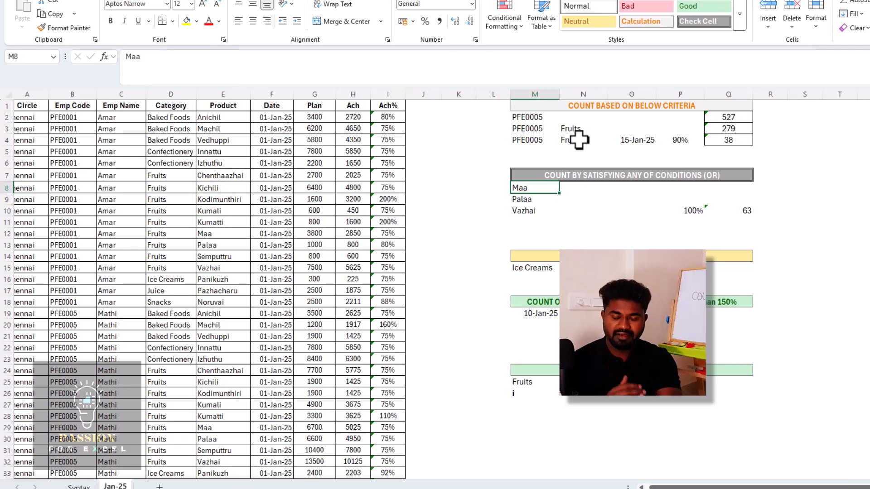
- Clear the existing count in Q10 of the OR conditions section
key(Right)
key(Right)
key(Right)
key(Right)
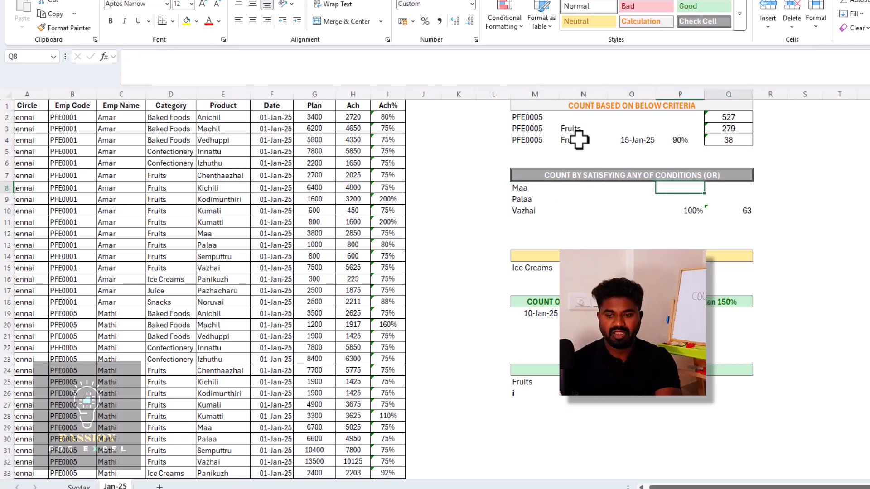
key(Down)
key(Down)
key(Delete)
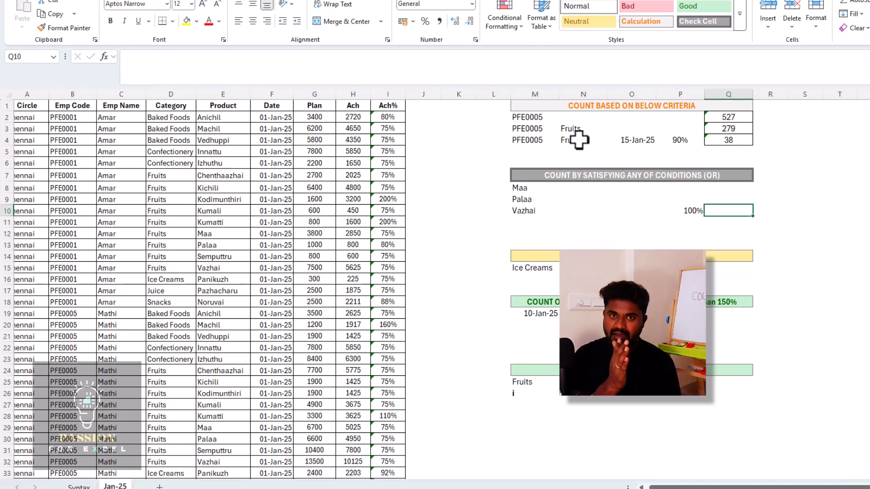
- Review each criterion in row 4 and the Q4 formula, and compare them with the product and 100% criteria of the OR section
click(529, 140)
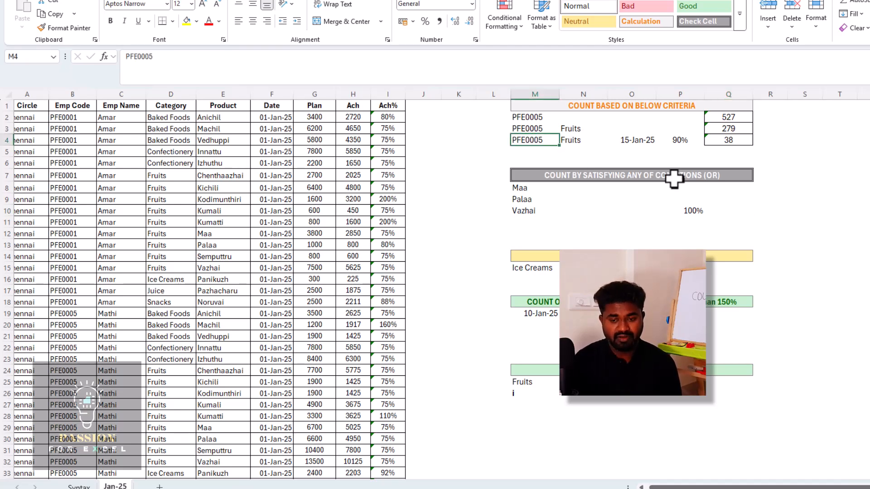
click(582, 144)
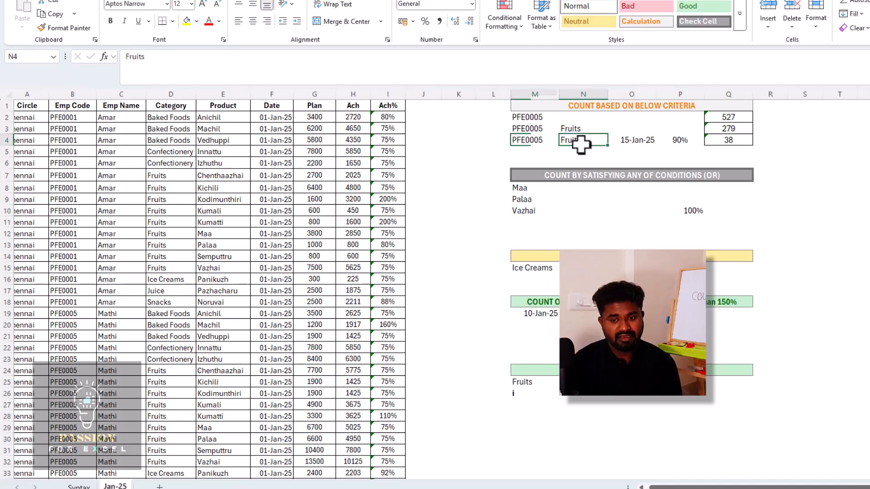
click(639, 144)
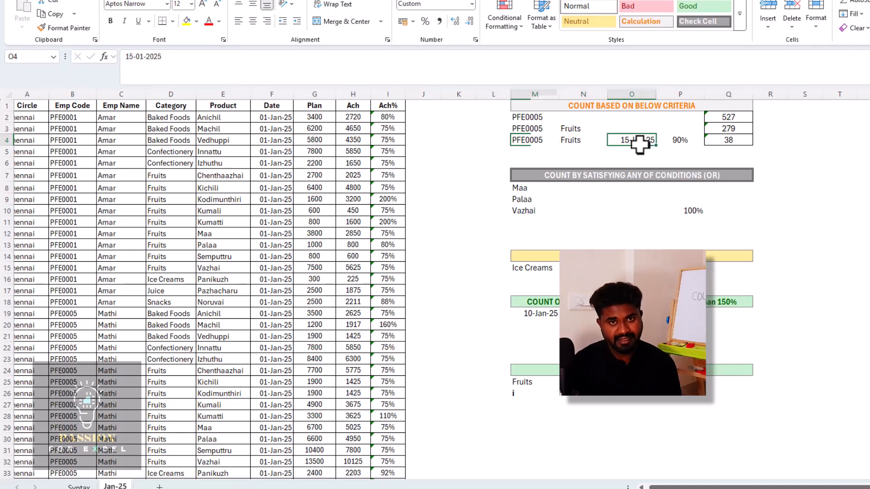
click(688, 141)
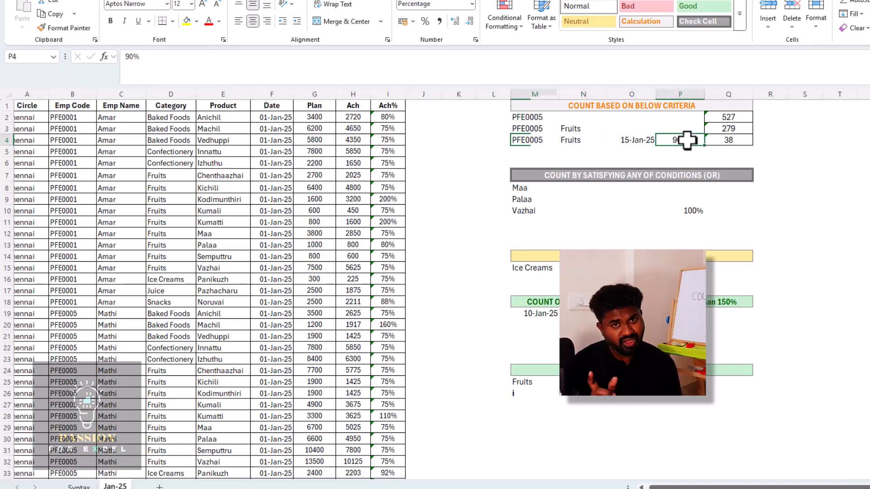
click(731, 142)
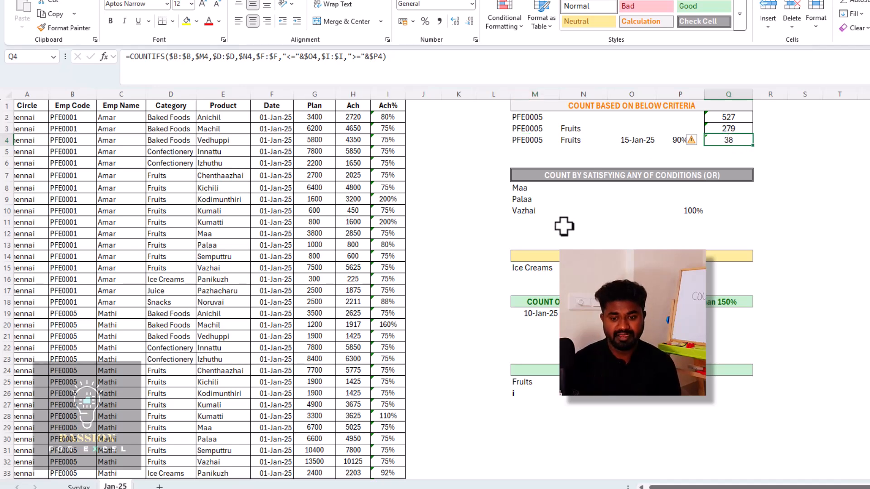
click(523, 200)
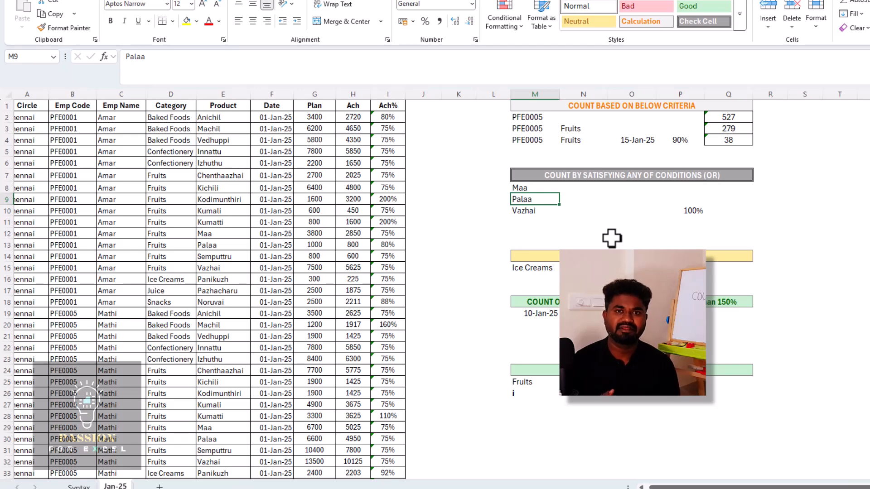
click(694, 213)
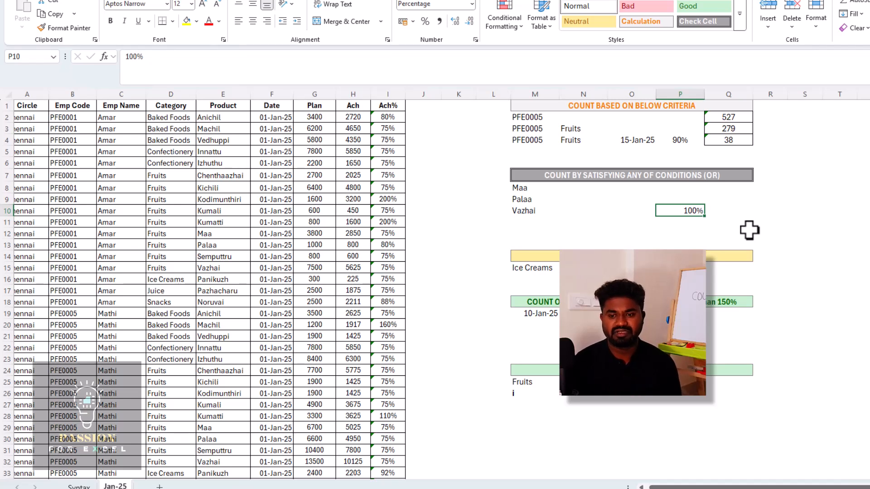
- Start a COUNTIFS formula in Q10 with the whole Product column, locked as $E:$E, as the first criteria range
click(735, 216)
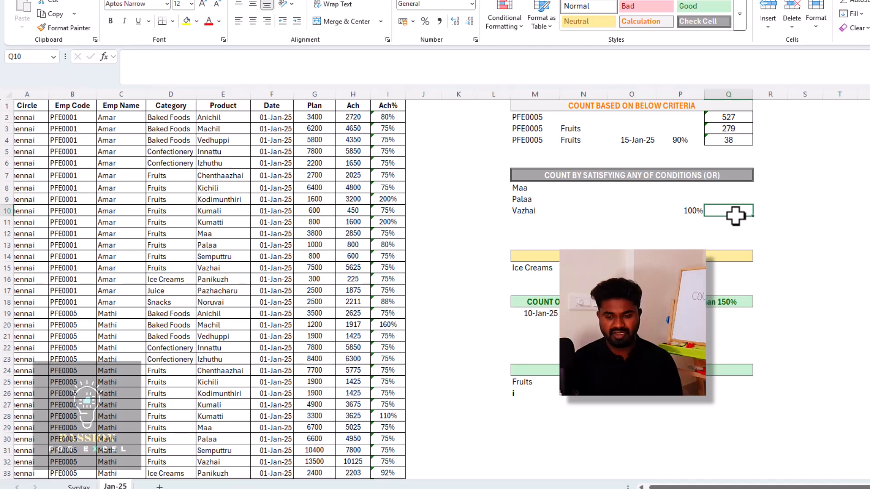
text(=COU)
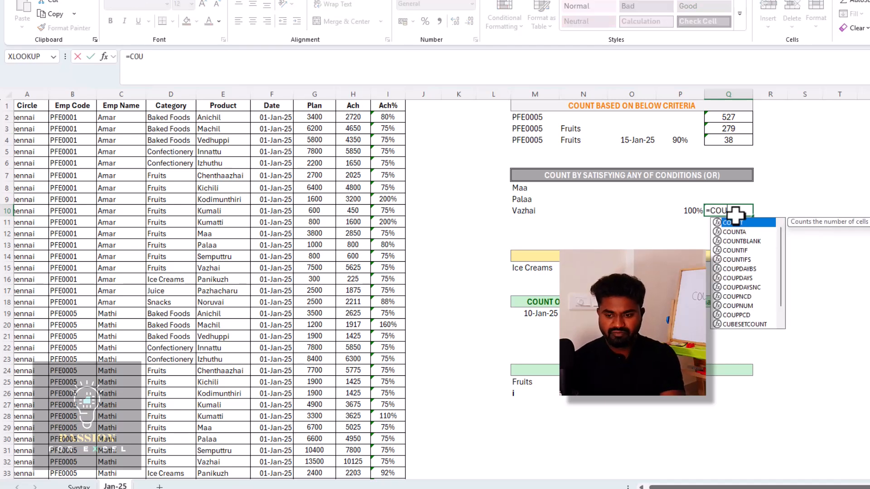
key(Tab)
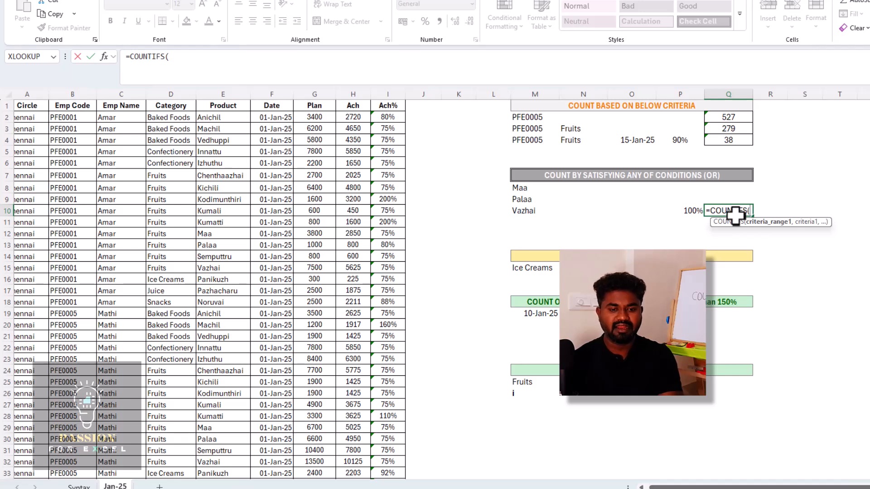
key(Left)
key(ctrl+Up)
key(ctrl+Left)
key(ctrl+Left)
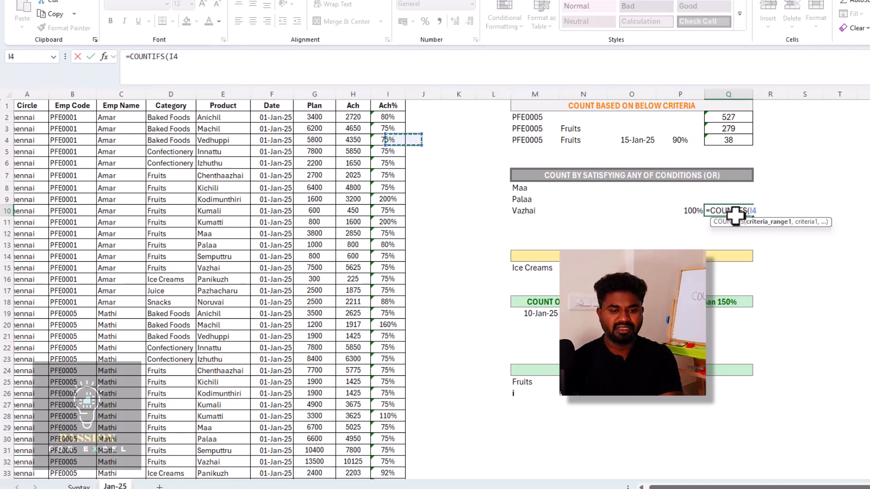
key(Left)
key(Left)
key(Up)
key(Left)
key(Left)
key(Up)
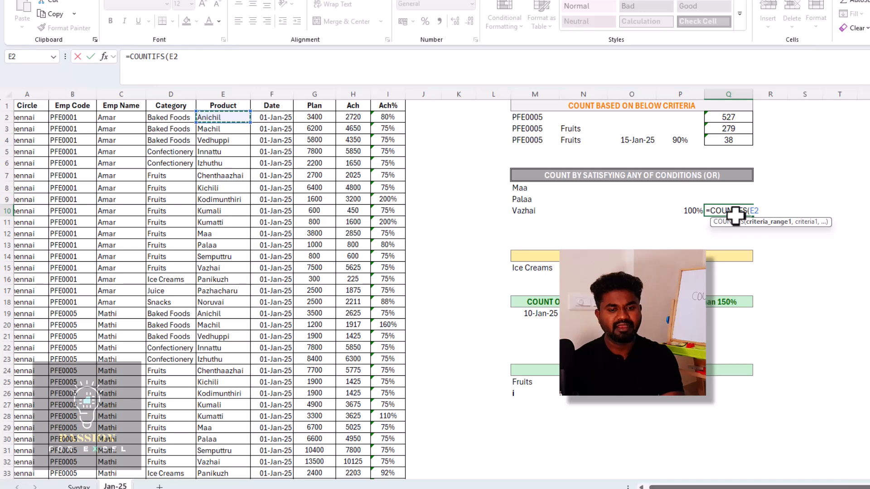
key(ctrl+space)
key(F4)
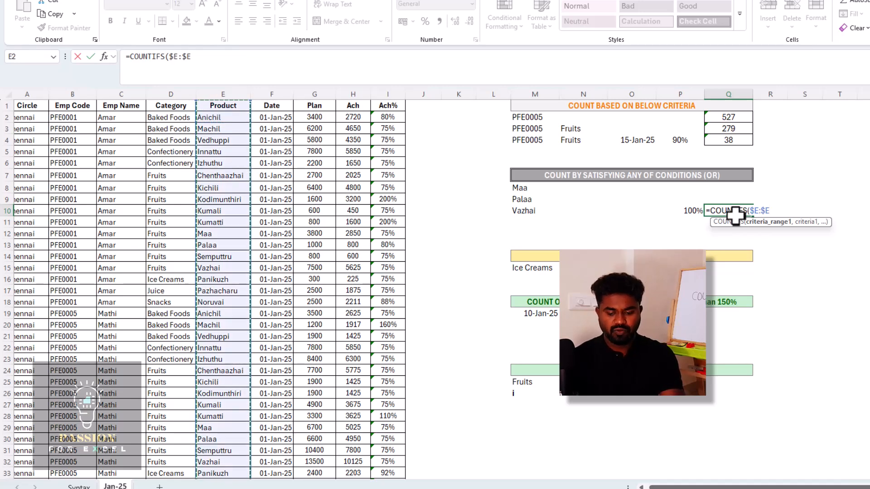
- Use the product list Maa, Palaa and Vazhai, locked as $M$8:$M$10, as the first criterion in the Q10 formula
text(,)
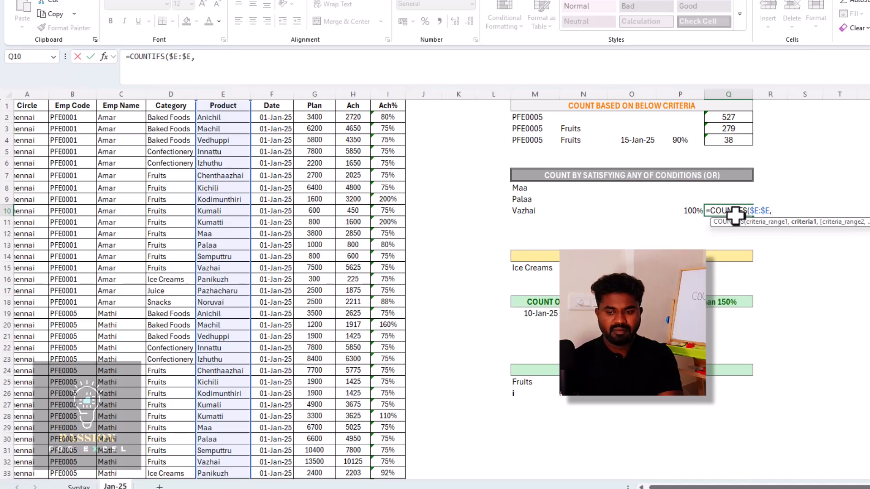
key(Left)
key(Up)
key(Up)
key(Up)
key(Down)
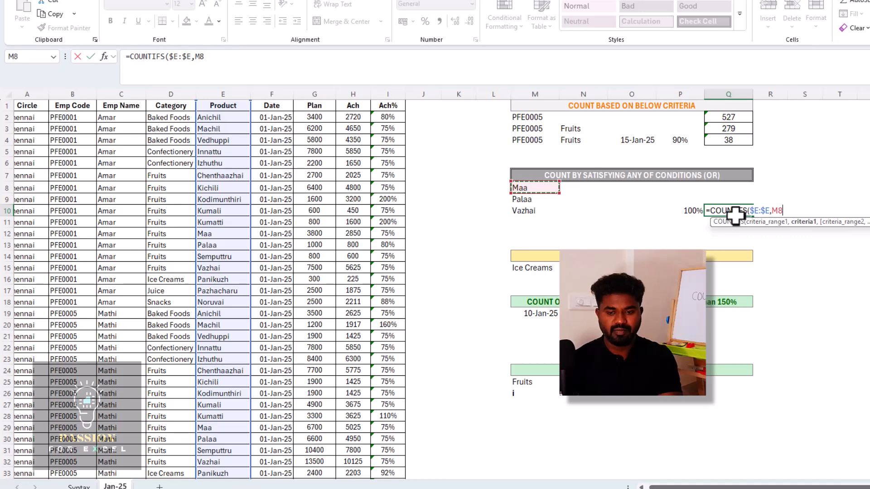
key(shift+Down)
key(shift+Down)
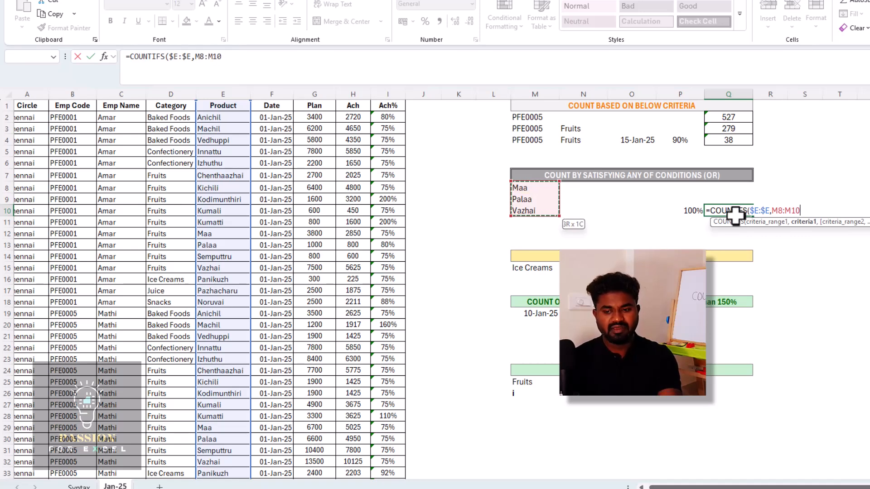
key(F4)
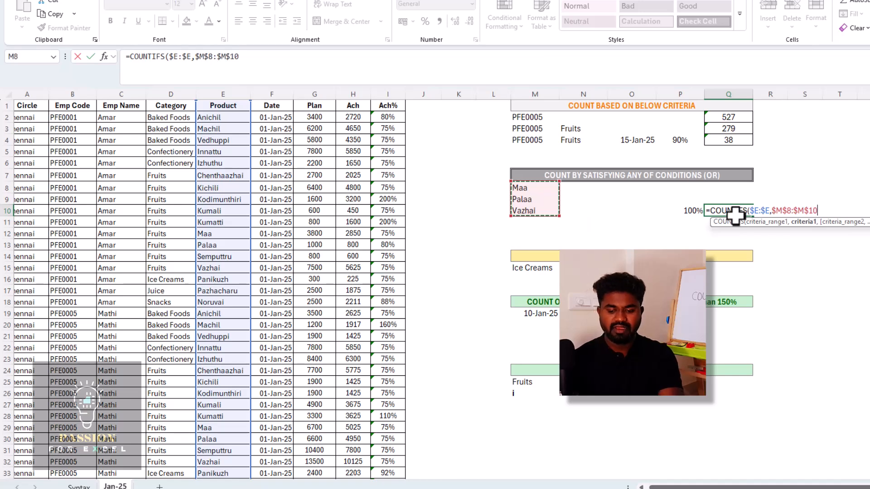
- Add the whole Ach% column, locked as $I:$I, as the second criteria range of the Q10 COUNTIFS formula
text(,)
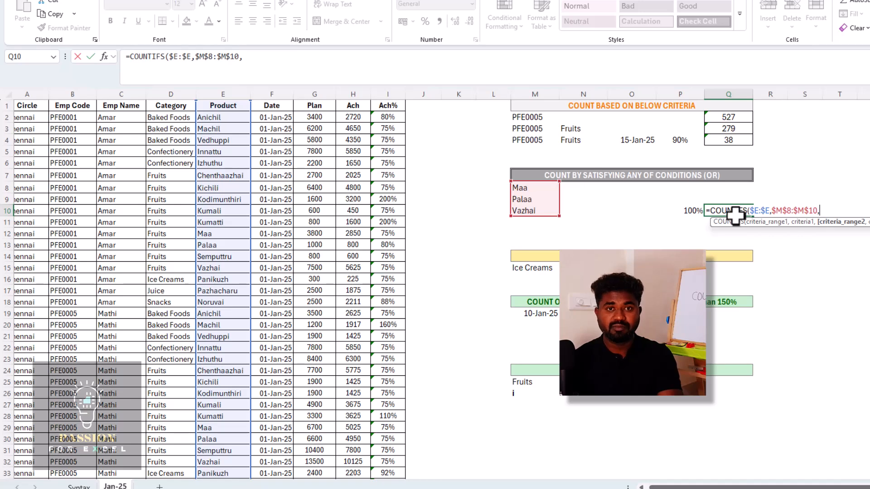
key(Left)
key(Left)
key(Left)
key(Left)
key(Left)
key(Left)
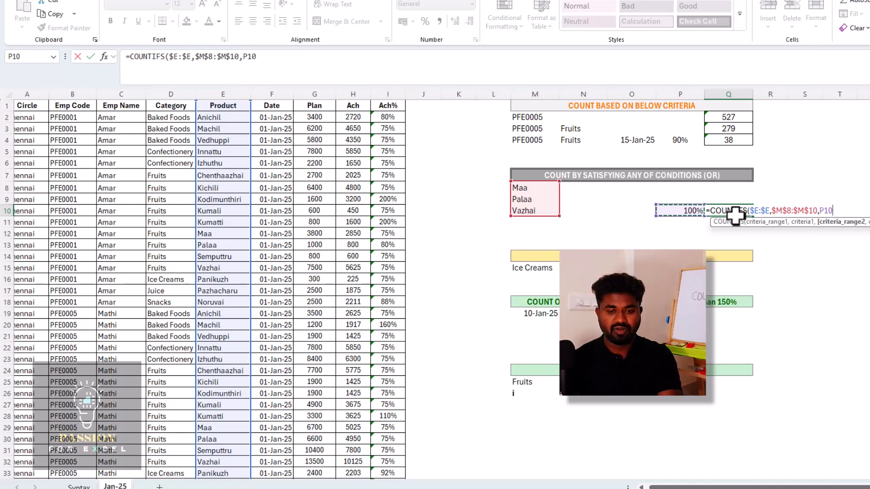
key(Left)
key(Left)
key(Left)
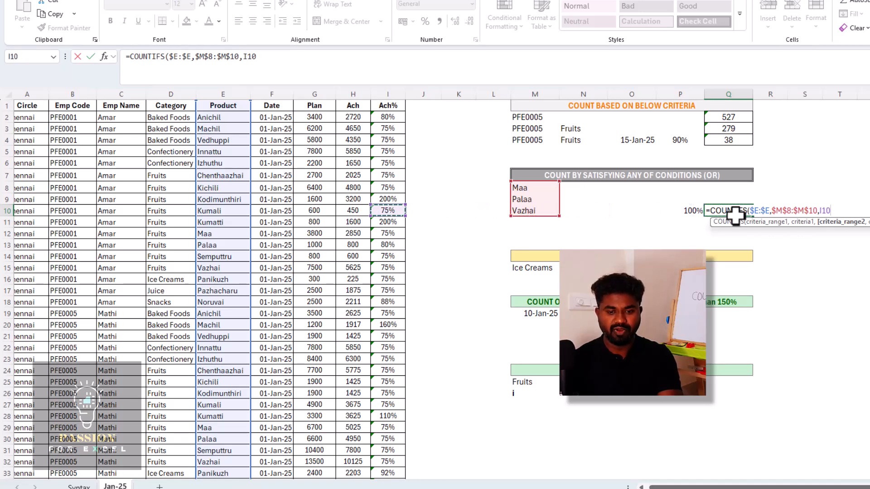
key(Right)
key(ctrl+space)
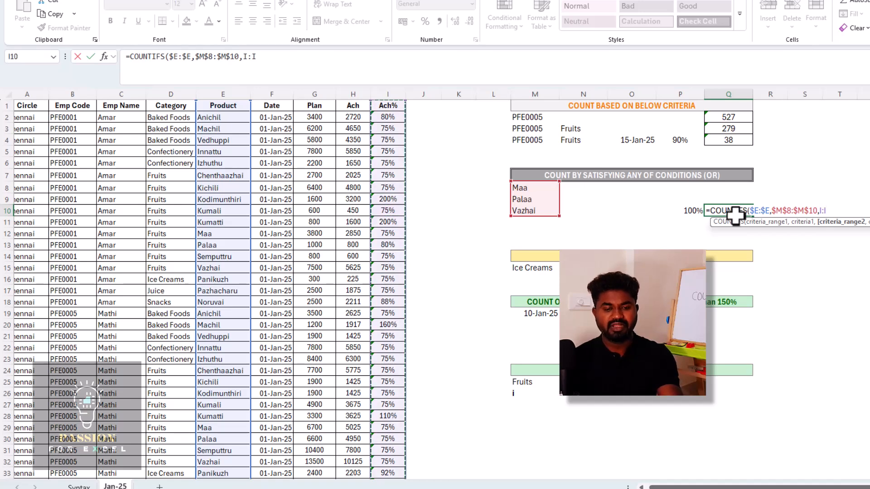
key(F4)
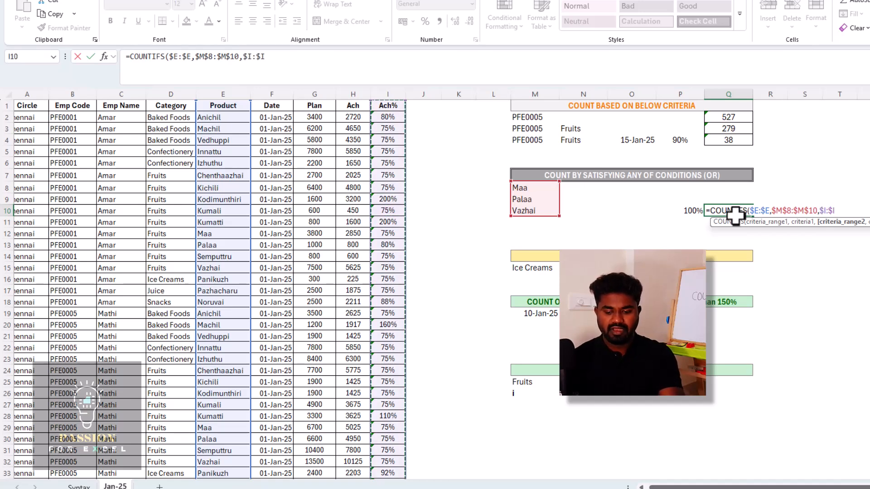
- Use ">="&P10 as the second criterion and complete the COUNTIFS formula in Q10
text(,">="&)
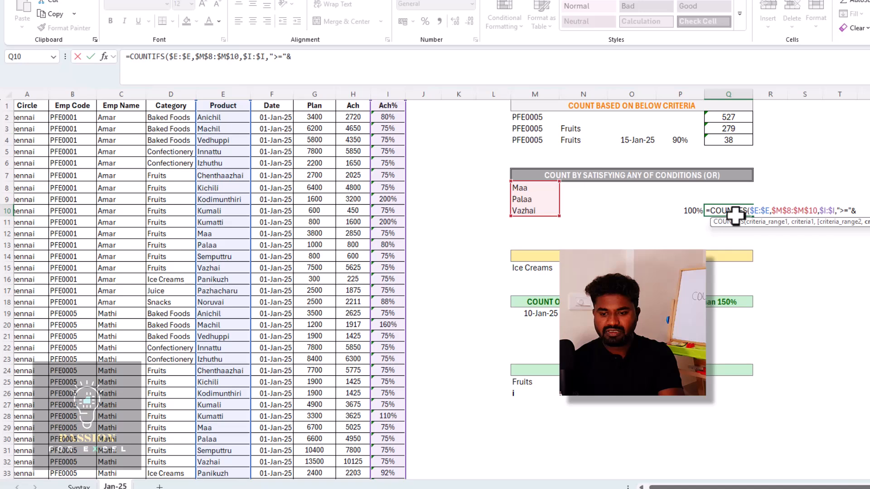
key(Left)
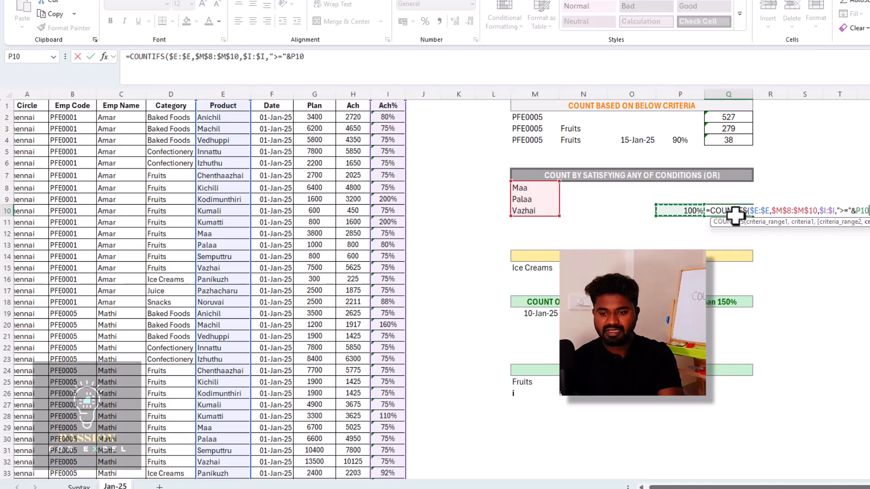
key(ctrl+Return)
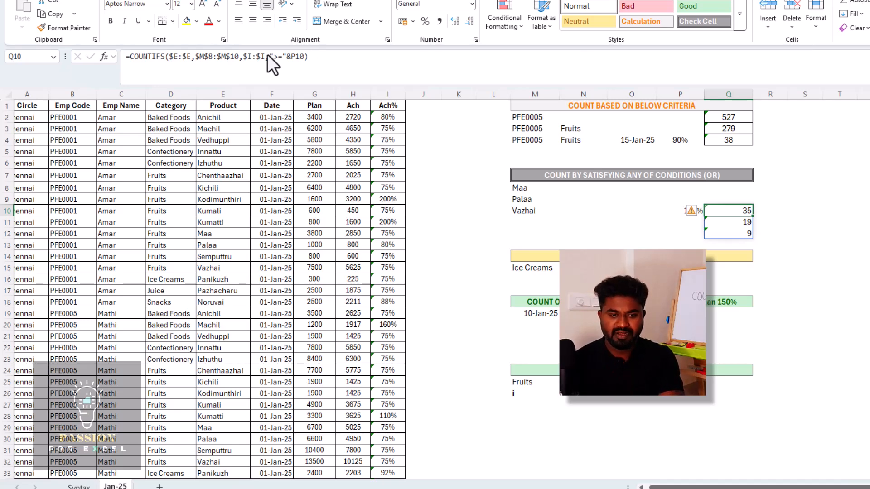
- Wrap the Q10 COUNTIFS formula in SUM so that the three product counts are added into one total
click(130, 57)
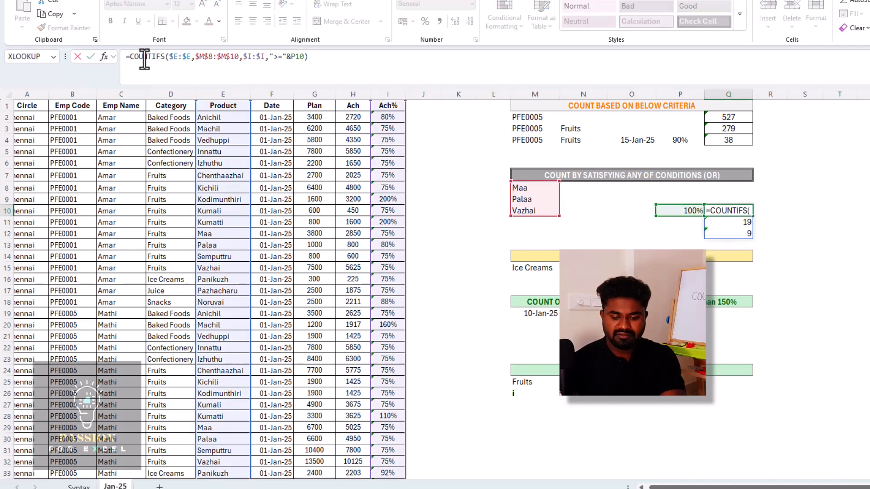
text(SUM()
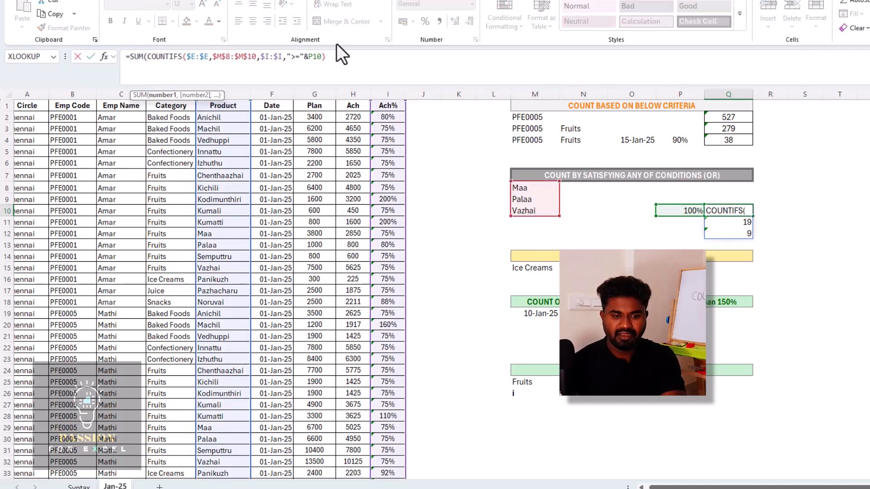
click(338, 56)
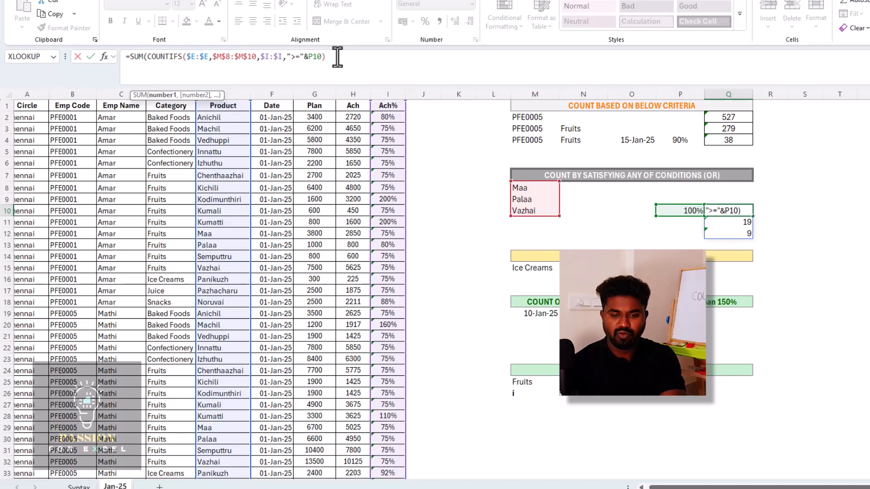
text())
key(Return)
key(Up)
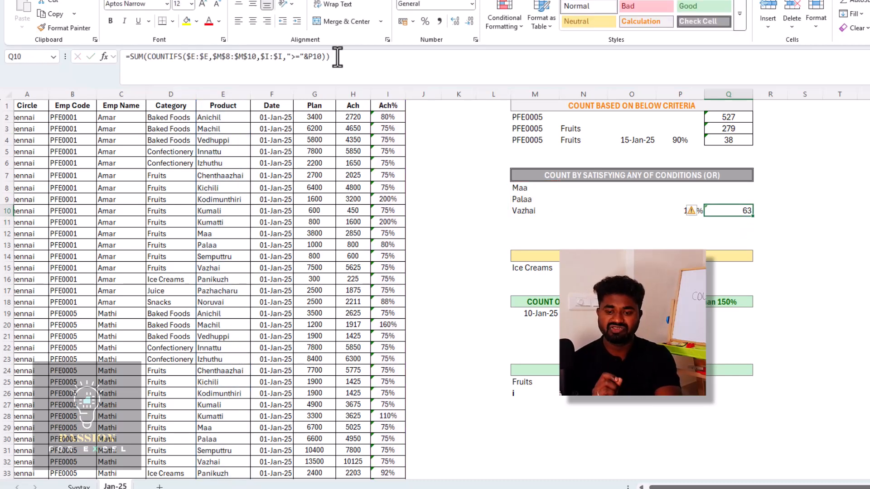
click(338, 57)
key(Escape)
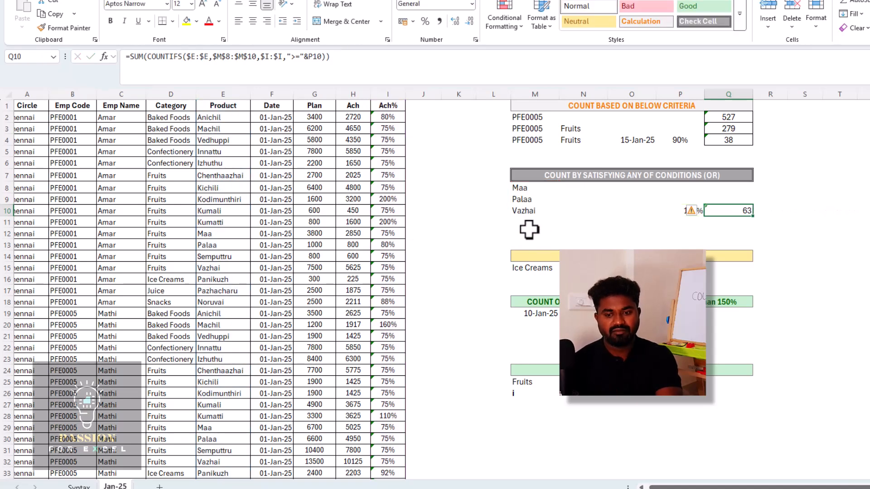
- Add filters to the header row of the data table in columns A to I
key(Left)
key(Left)
key(Right)
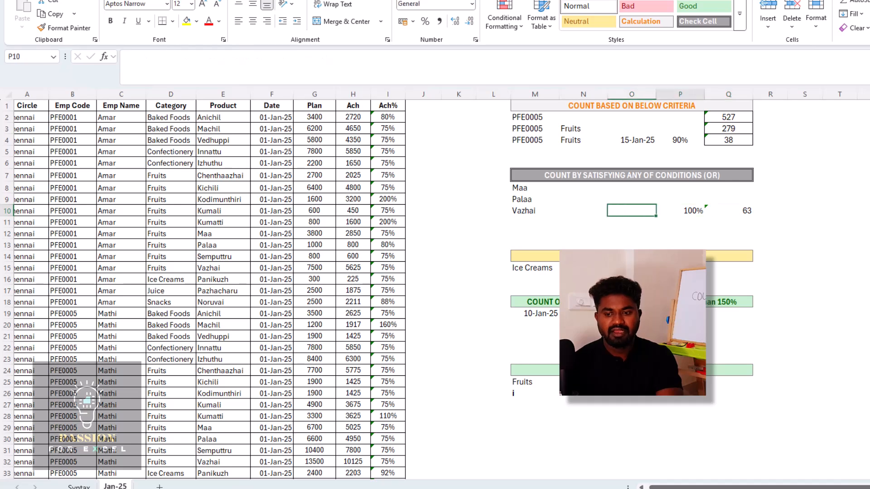
key(ctrl+Left)
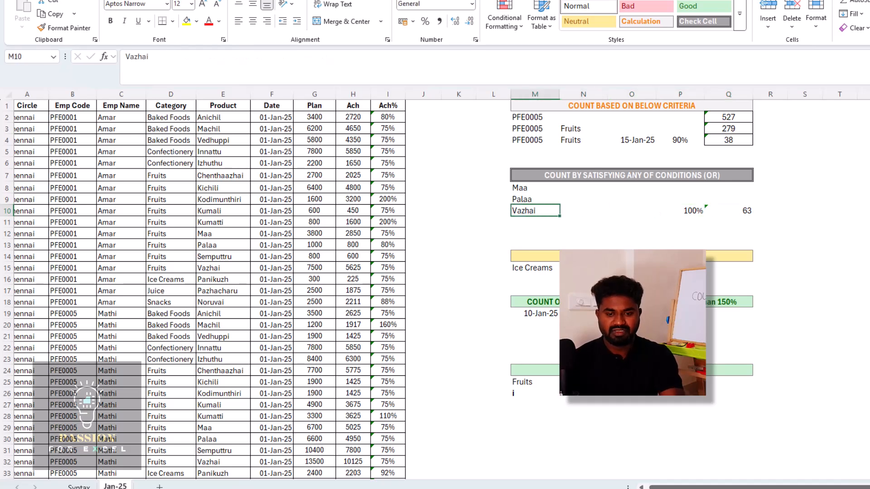
key(ctrl+Left)
key(ctrl+Left)
key(ctrl+Up)
key(ctrl+shift+Right)
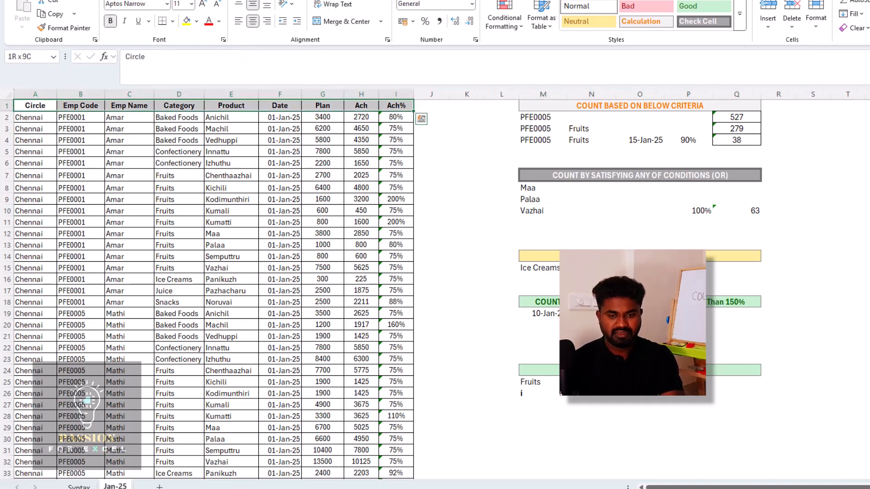
key(ctrl+shift+Down)
key(ctrl+shift+l)
key(ctrl+BackSpace)
key(ctrl+Right)
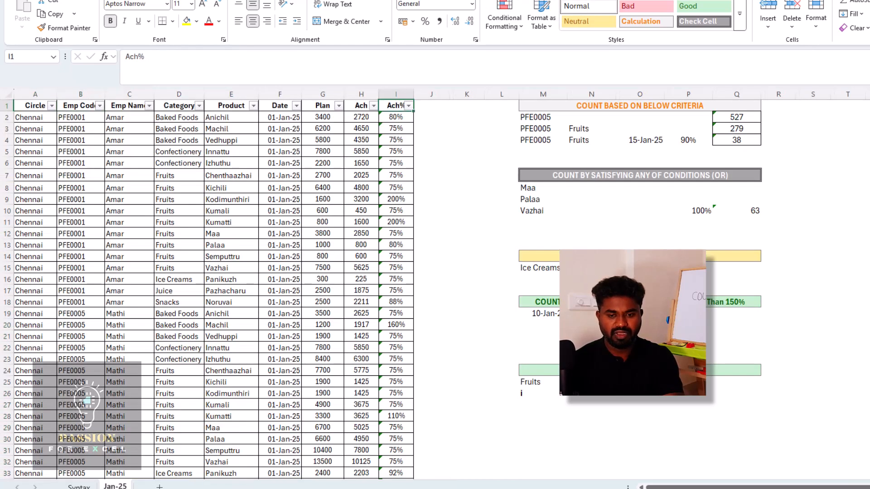
- Filter the Ach% column to values greater than or equal to 100% and look over the matching rows
key(alt+Down)
key(Down)
key(Down)
key(Down)
key(Right)
key(Down)
key(Down)
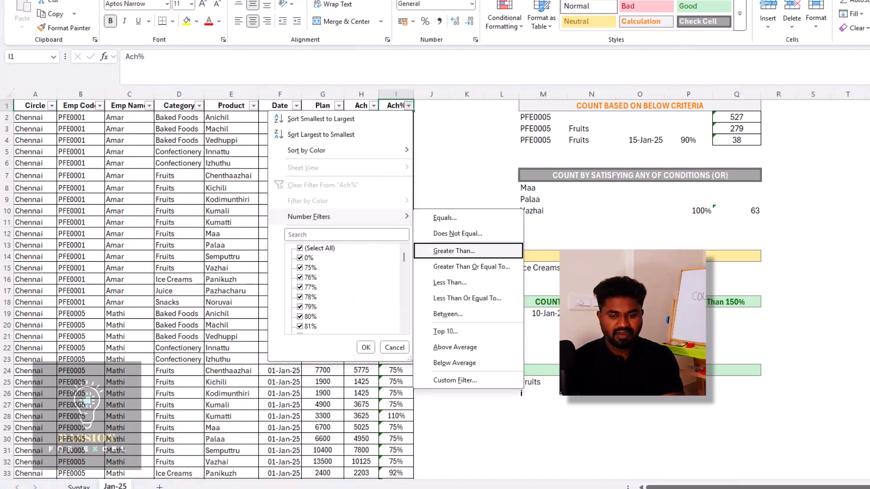
key(Down)
key(Return)
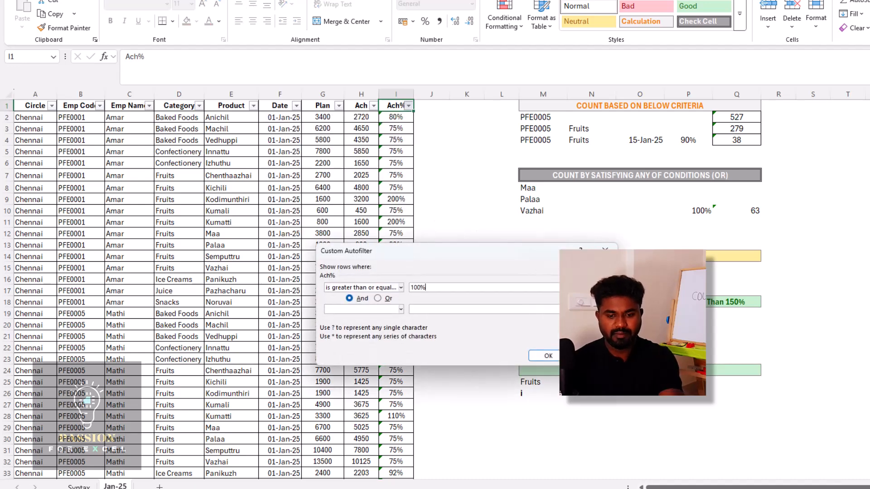
key(Return)
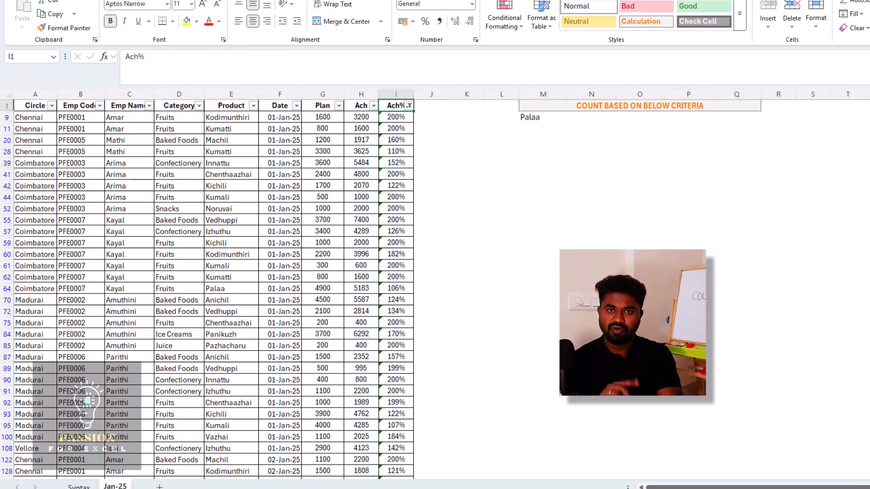
key(Down)
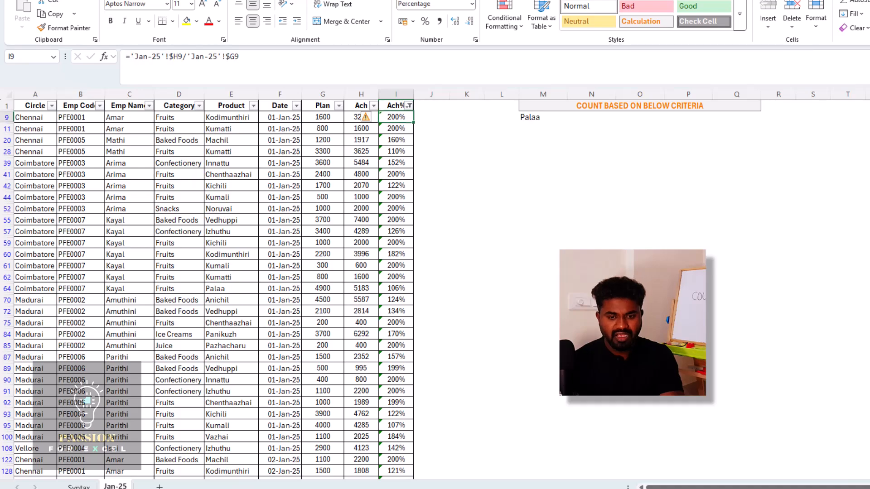
key(ctrl+shift+Down)
key(ctrl+Up)
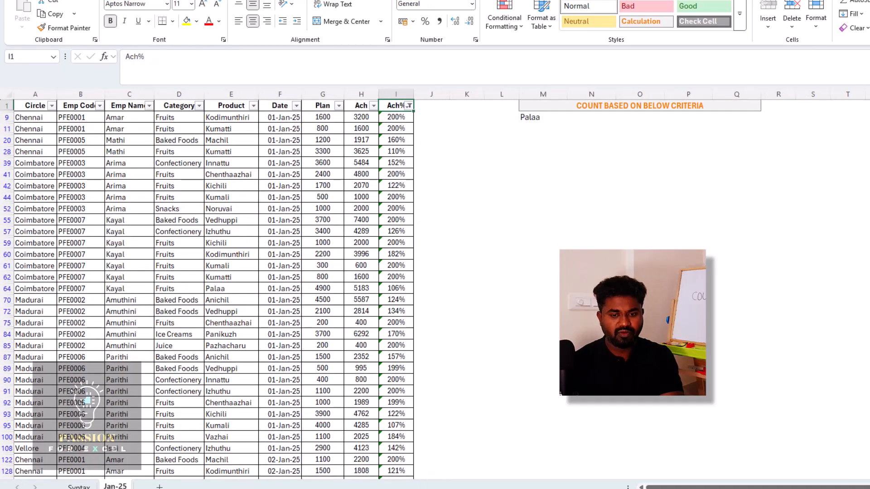
key(Down)
key(Up)
- Filter the Product column to show only Maa, Palaa and Vazhai
key(Left)
key(Left)
key(Left)
key(Left)
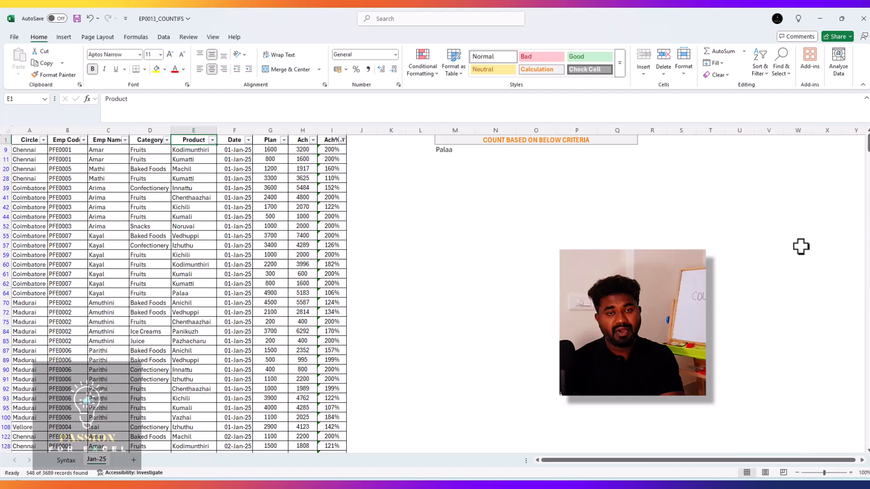
key(alt+Down)
key(Down)
key(Down)
key(Down)
key(Down)
key(Down)
key(Down)
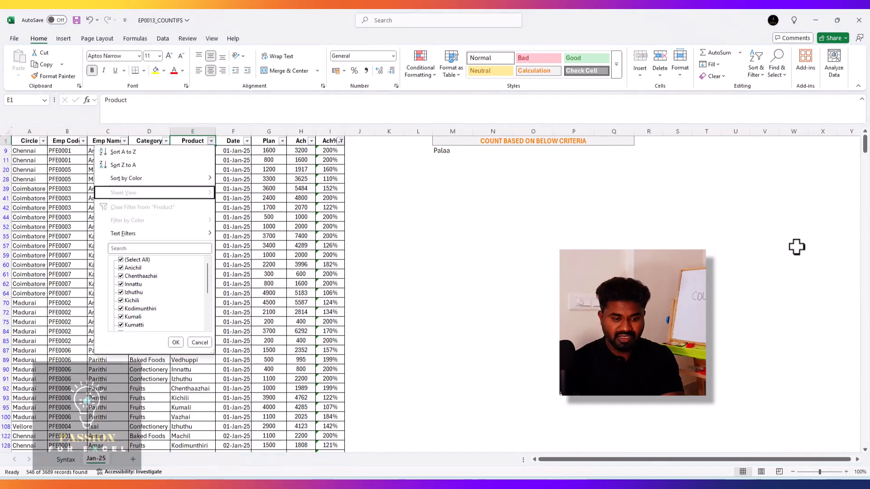
key(Down)
key(space)
key(Down)
key(Down)
key(Down)
key(Down)
key(Down)
key(Down)
key(Down)
key(Down)
key(Down)
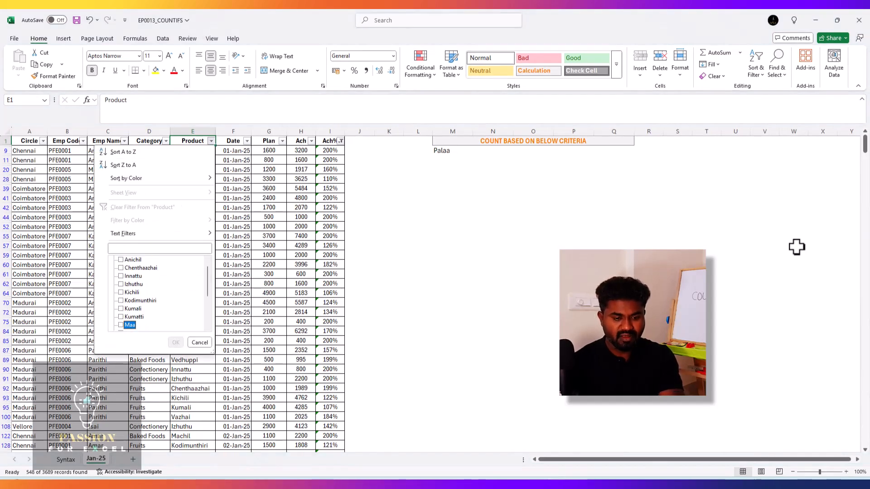
key(space)
key(Down)
key(Down)
key(Down)
key(space)
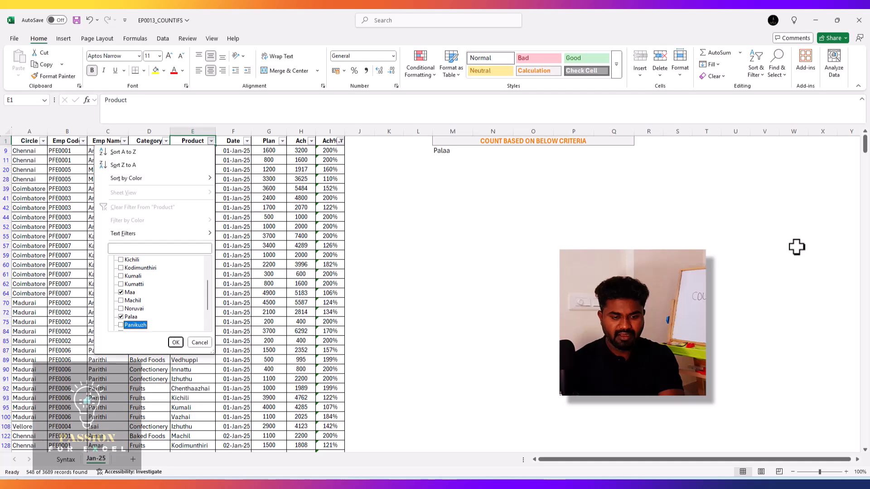
key(Down)
key(Down)
key(Down)
key(Down)
key(space)
key(Return)
- Select the filtered Product entries to check their count against the Q10 result
key(Down)
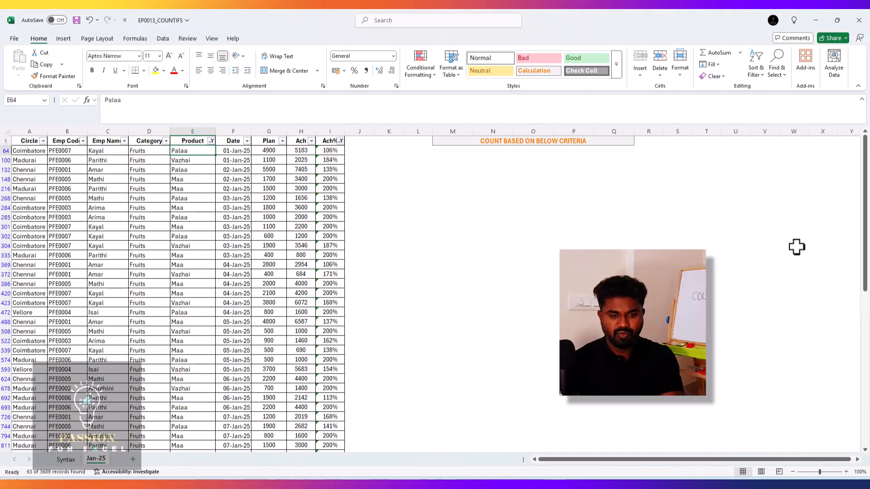
key(ctrl+shift+Down)
key(ctrl+Up)
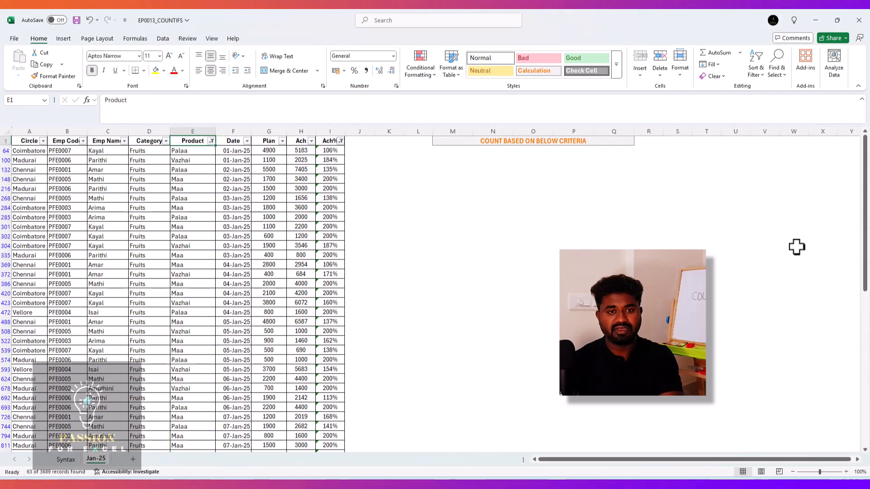
key(Down)
key(ctrl+shift+Down)
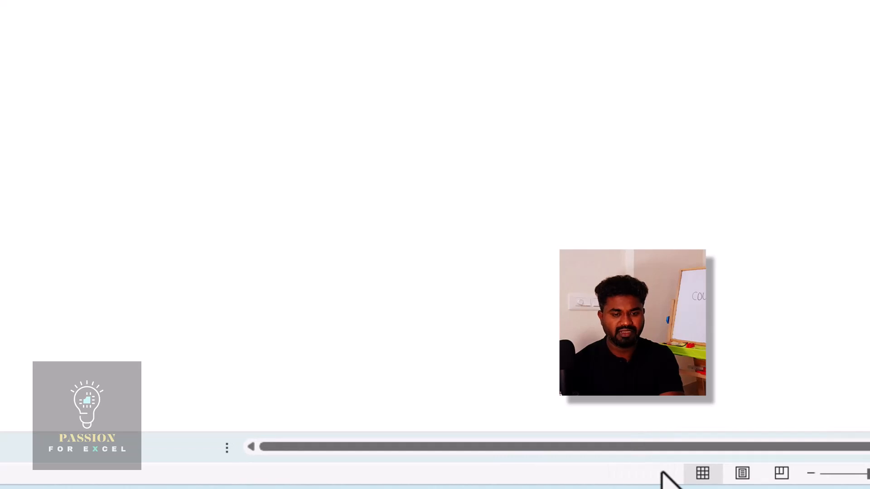
key(ctrl+Up)
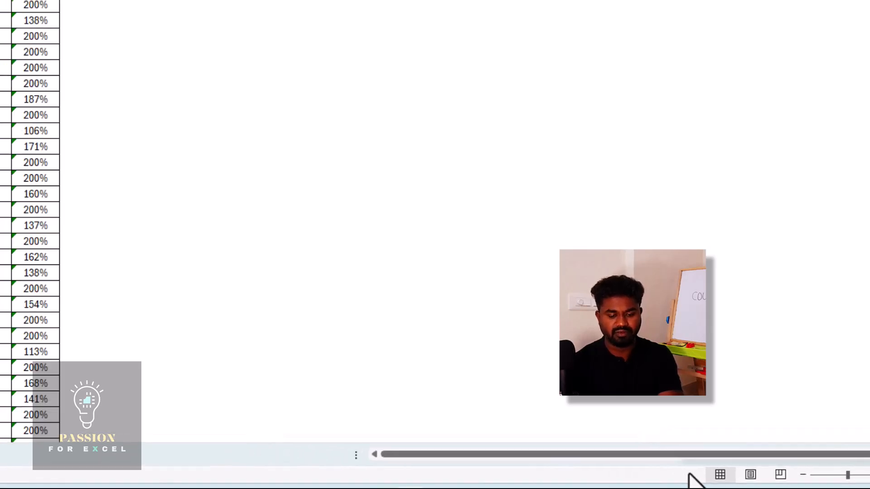
- Remove the filters from the data table so that all rows are shown again
key(alt+d)
key(f)
key(f)
- Go back to the count results in column Q and review the SUM and COUNTIFS formula in Q10
key(Right)
key(Right)
key(Right)
key(Right)
key(Right)
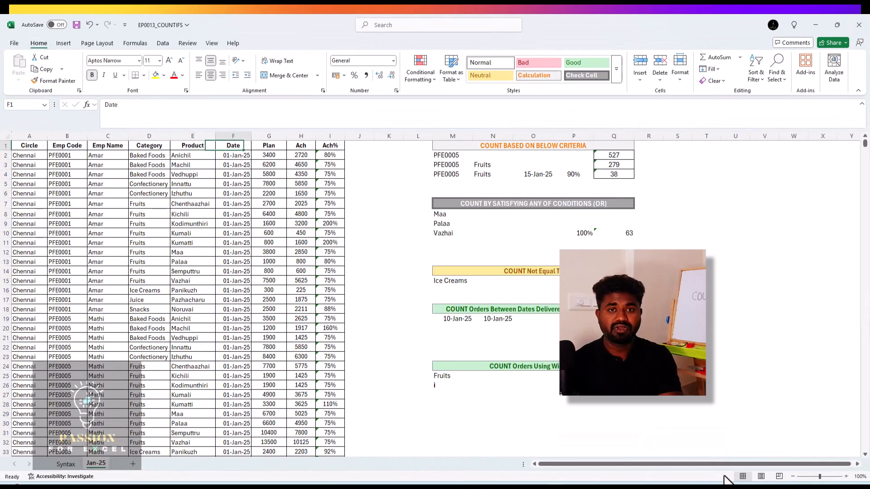
key(Right)
key(Right)
key(Right)
key(Right)
key(Down)
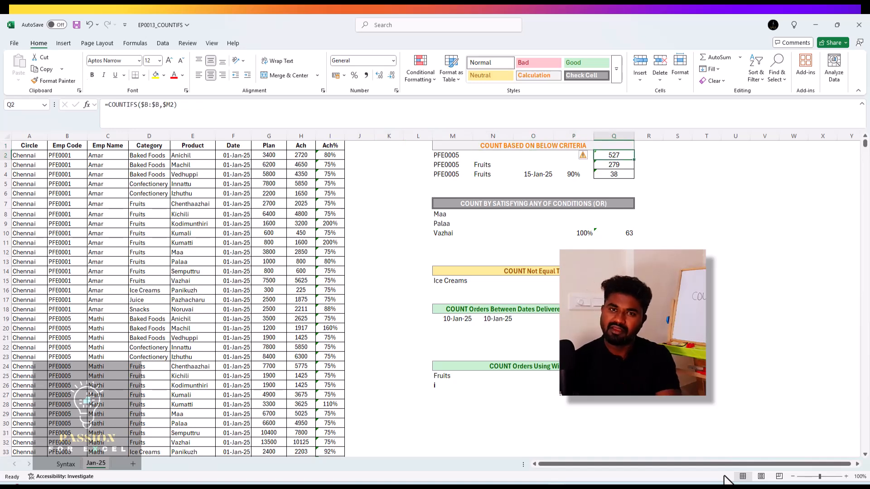
key(Down)
key(Down)
key(Down)
key(Down)
key(Down)
key(Down)
key(Down)
key(Down)
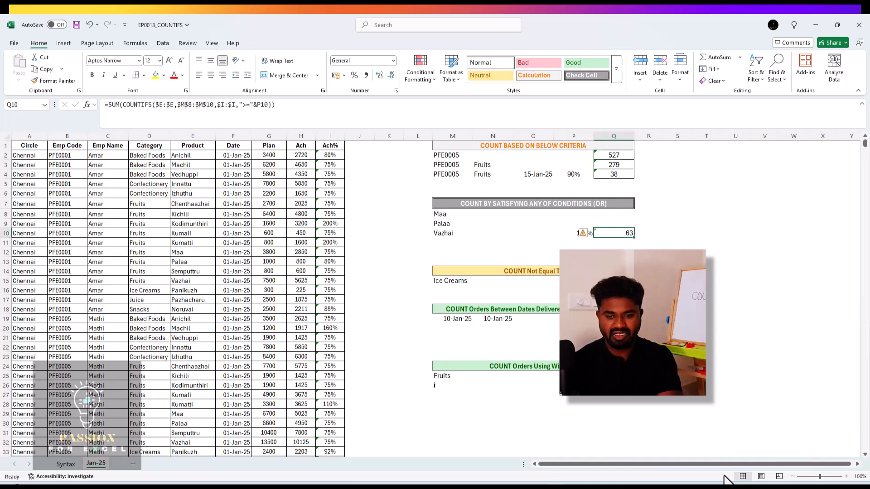
- Examine the start and end date criteria in M19 and N19 of the section counting orders between dates
key(Down)
key(Down)
key(Down)
key(Down)
key(Down)
key(Down)
key(Down)
key(Down)
key(Down)
key(Left)
key(Left)
key(Left)
key(Left)
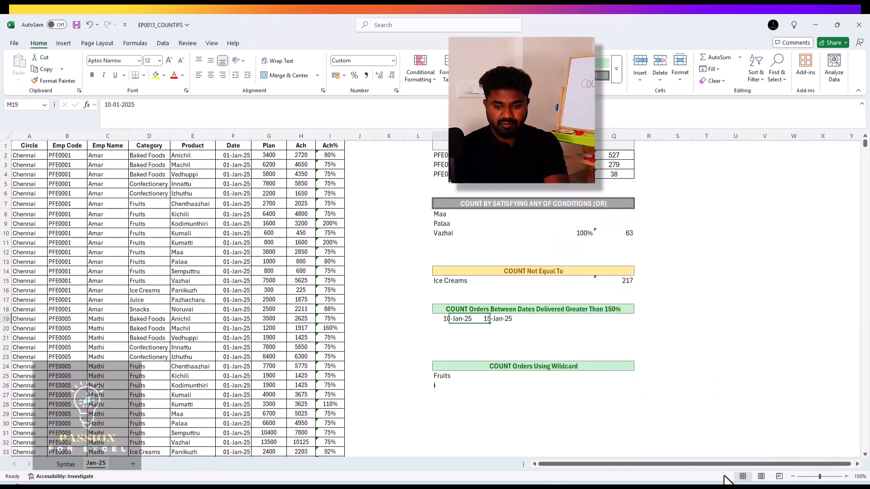
key(Right)
key(Left)
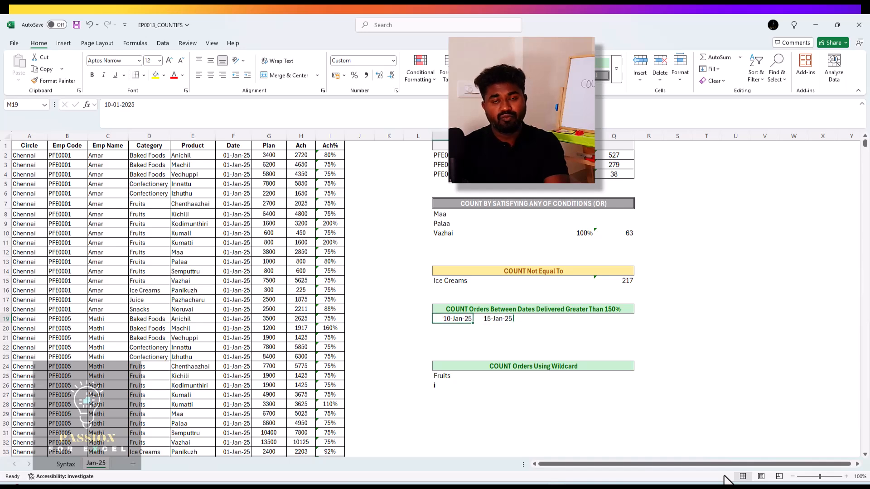
- Start a COUNTIFS formula in Q19 with the entire Date column, locked as $F:$F, as the first criteria range
key(Right)
key(Right)
key(Right)
key(Right)
key(Up)
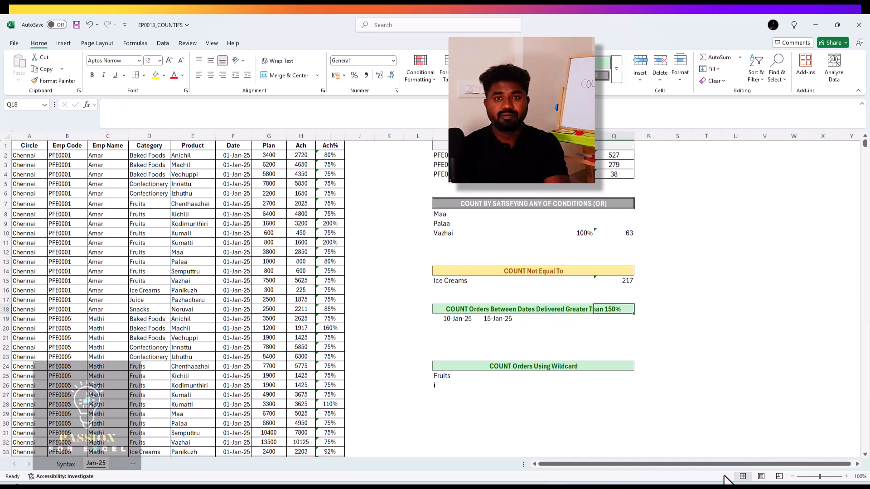
key(Down)
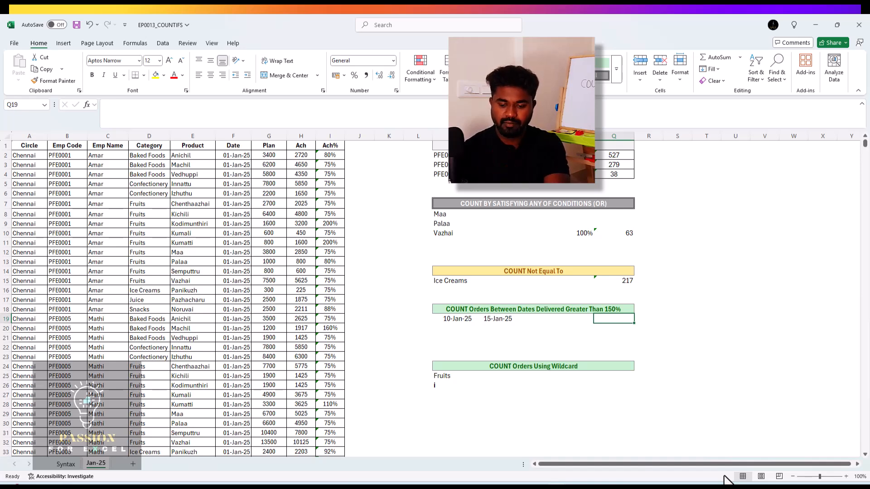
text(=COU)
key(Down)
key(Down)
key(Down)
key(Down)
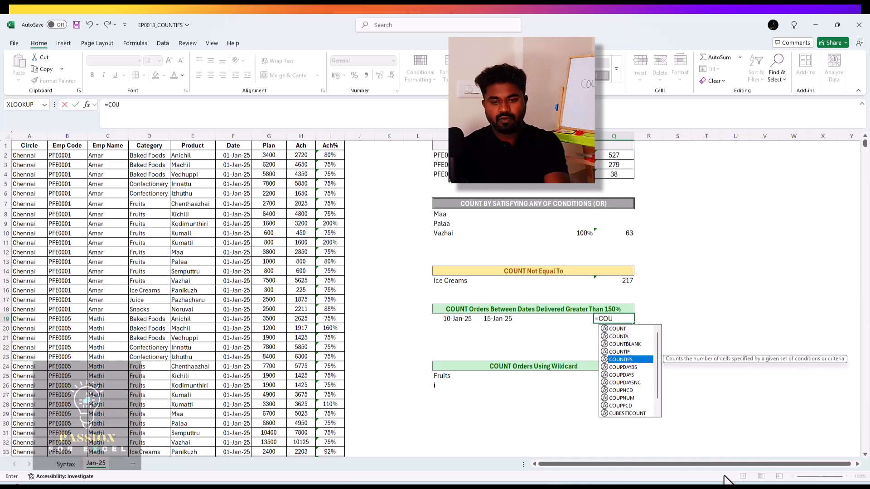
key(Tab)
key(Left)
key(Left)
key(Left)
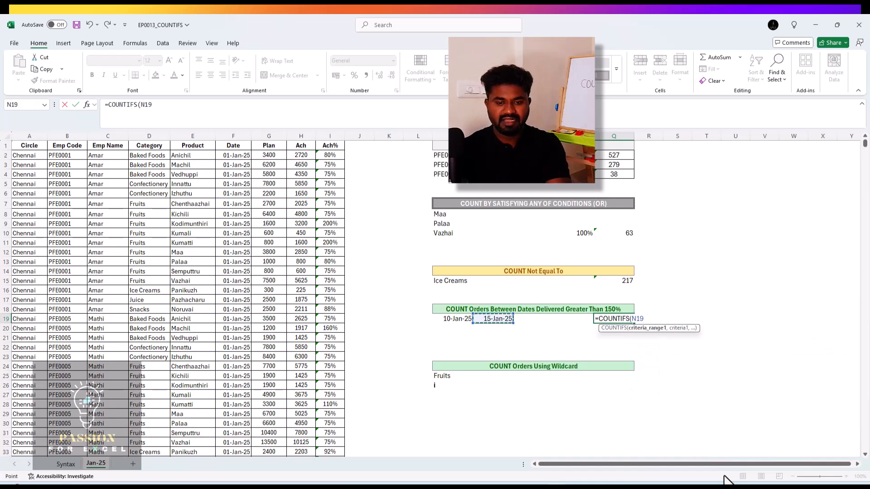
key(Up)
key(Up)
key(Up)
key(Up)
key(Up)
key(Up)
key(Up)
key(Up)
key(Up)
key(Up)
key(Up)
key(Up)
key(Up)
key(Up)
key(Up)
key(Left)
key(Left)
key(Left)
key(Left)
key(Left)
key(Left)
key(Left)
key(Left)
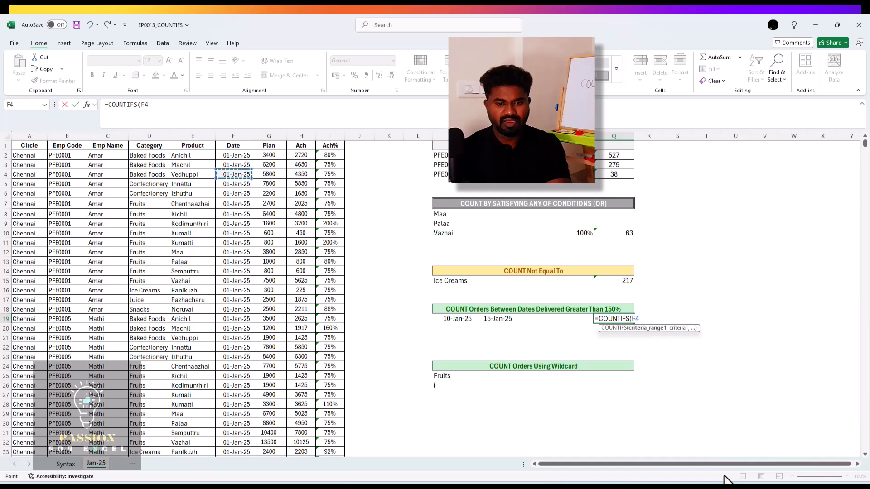
key(ctrl+space)
key(F4)
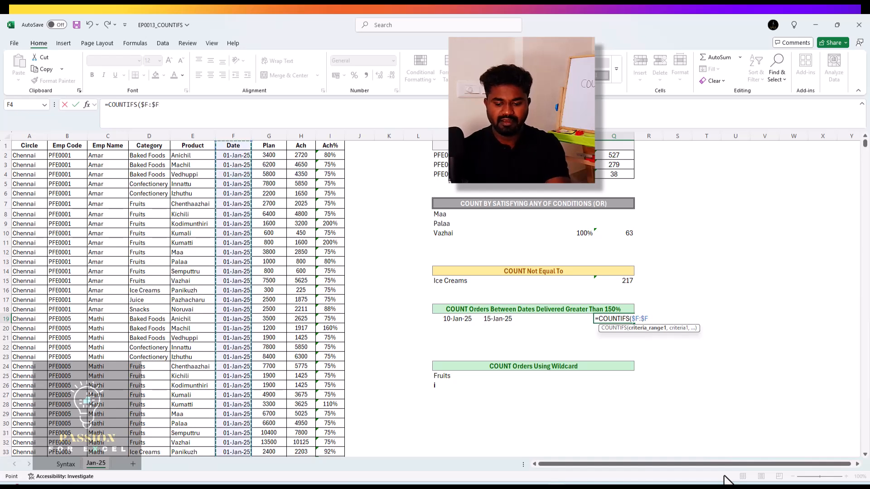
- Add the first criterion ">="&$M19 so that dates on or after the start date are counted, locking only the cell's column
text(,">=)
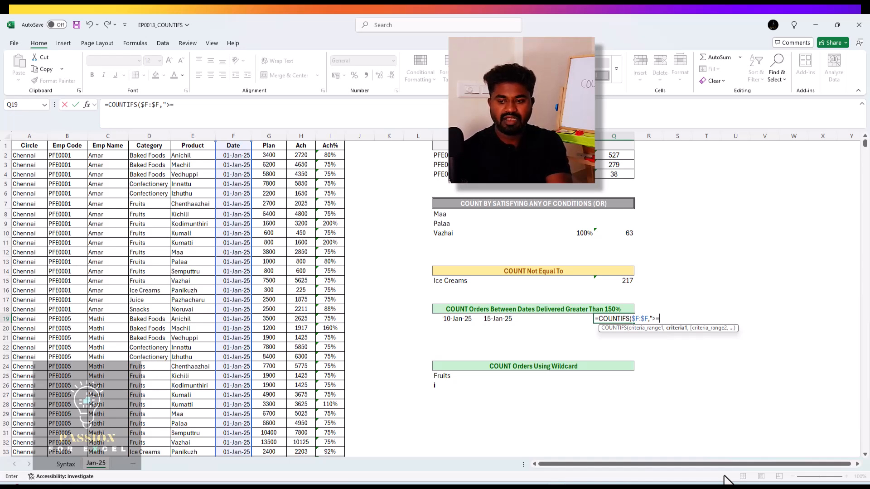
text("&)
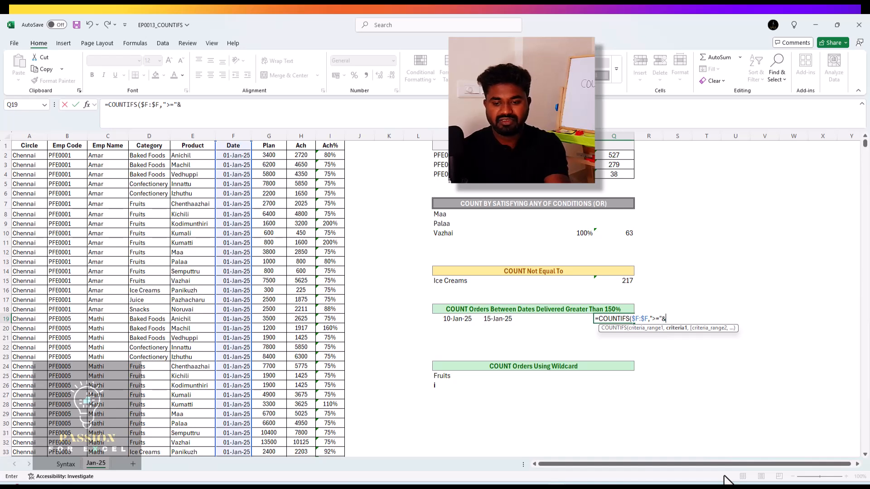
click(462, 320)
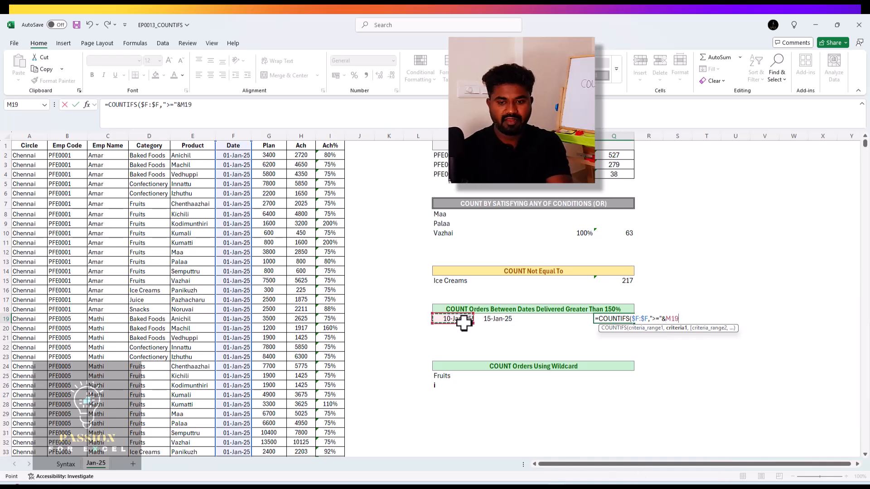
key(F4)
key(F4)
click(520, 351)
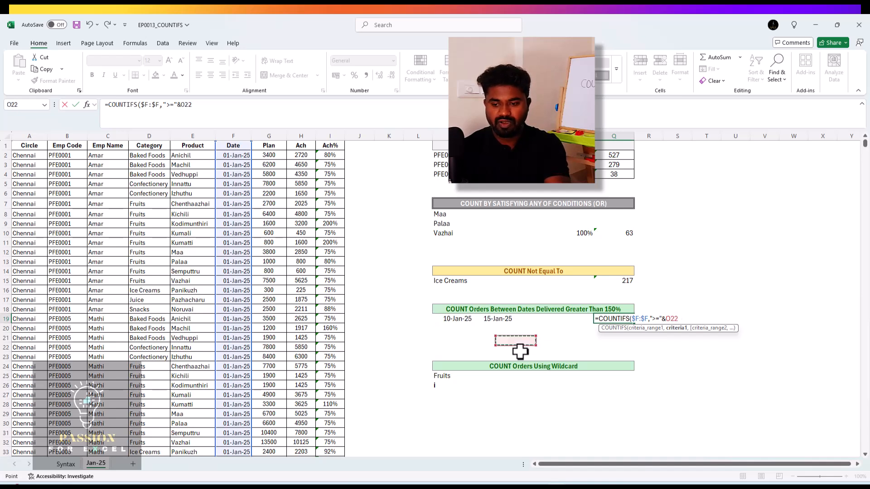
key(Up)
key(Up)
key(Up)
key(Left)
key(Left)
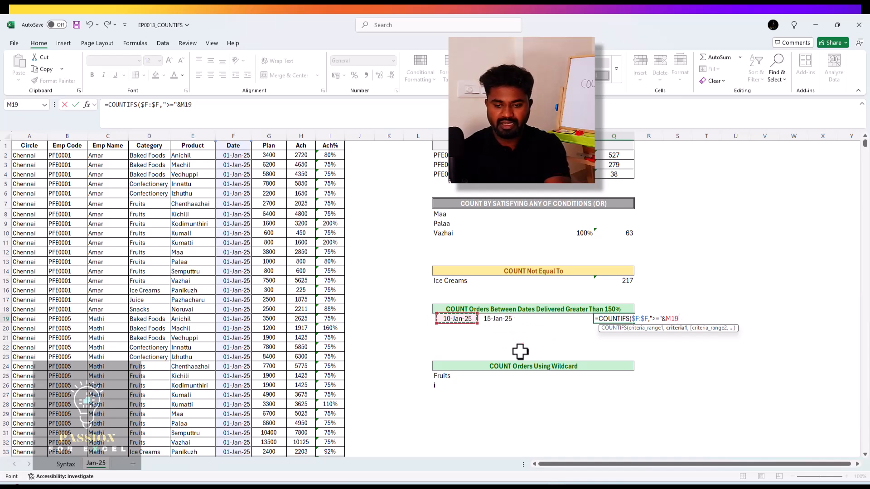
key(F4)
key(F4)
key(F4)
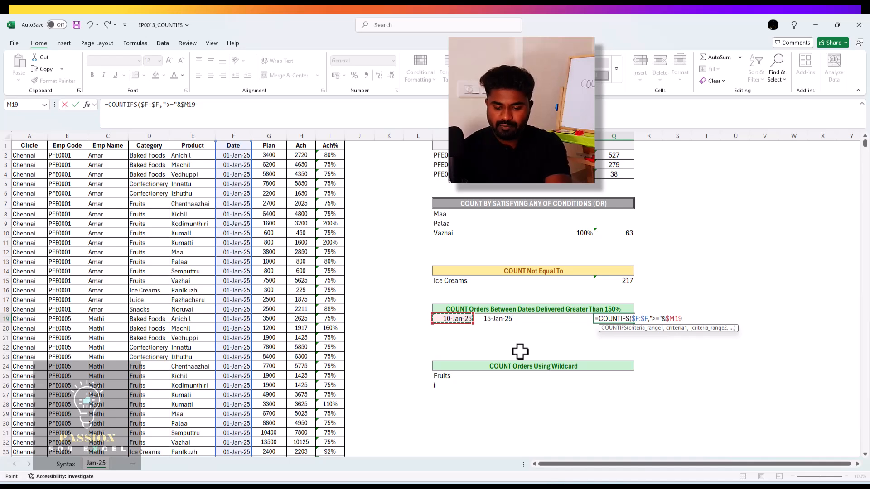
- Add the entire Date column, locked as $F:$F, as the second criteria range of the formula
text(,)
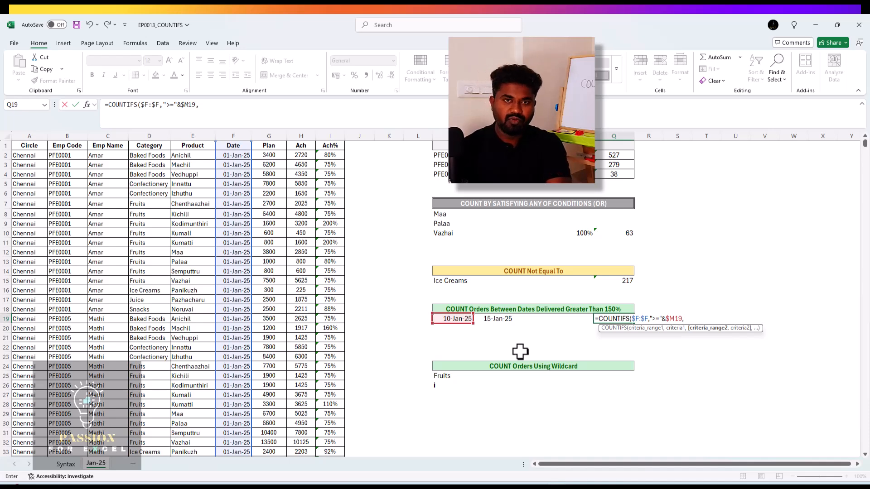
key(Left)
key(Left)
key(Left)
key(Left)
key(Left)
key(Left)
key(Left)
key(Left)
key(Left)
key(Left)
key(Left)
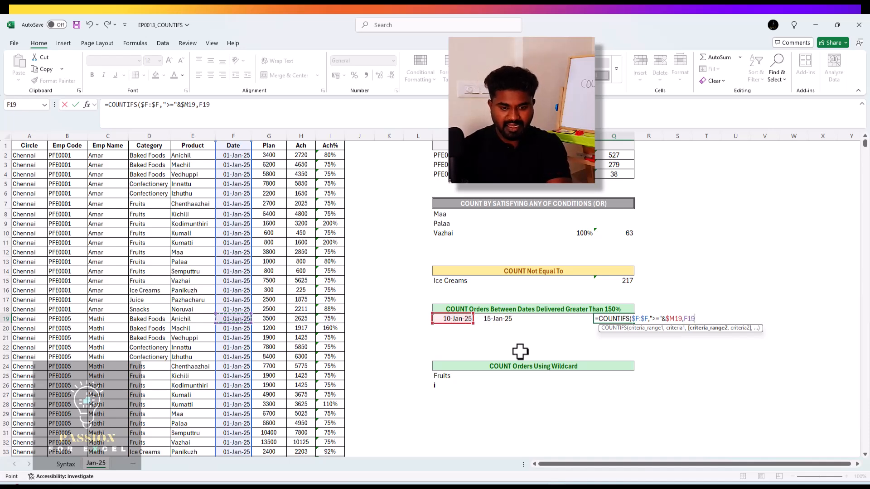
key(ctrl+space)
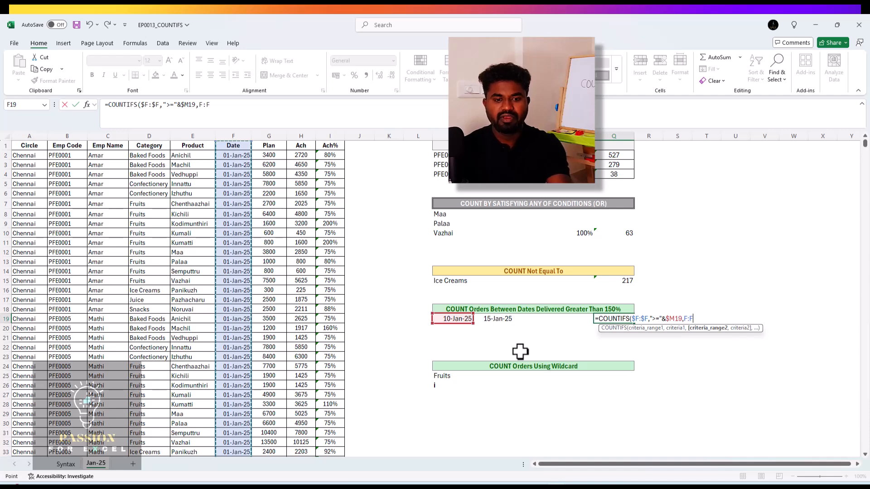
key(F4)
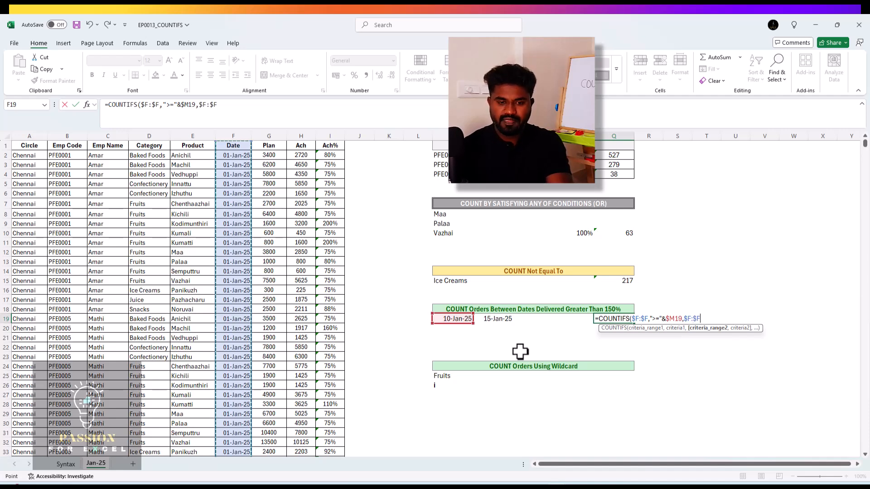
- Add the end-date criterion "<="&$N19 with its column locked, then close and enter the COUNTIFS formula in Q19
text(,"<="&)
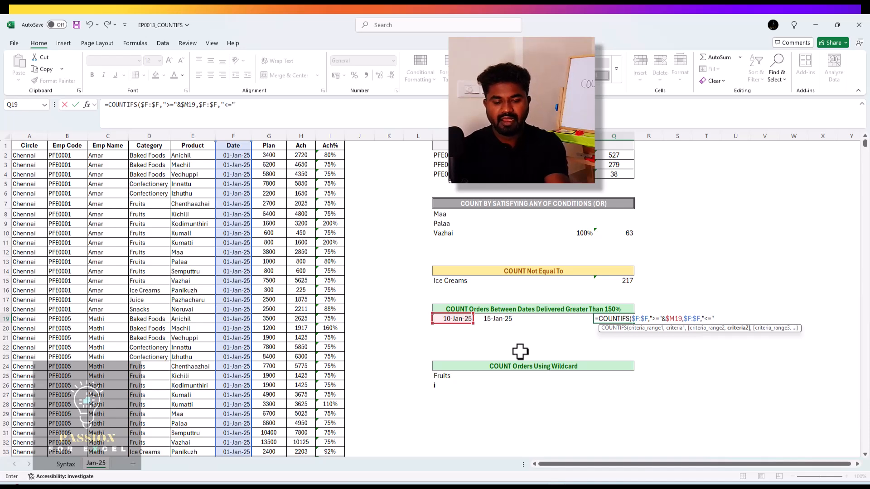
click(492, 322)
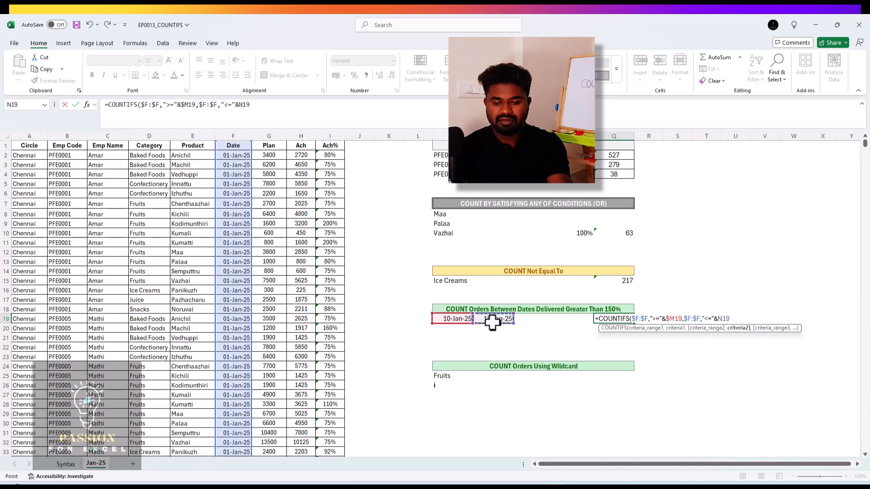
key(F4)
key(F4)
key(F4)
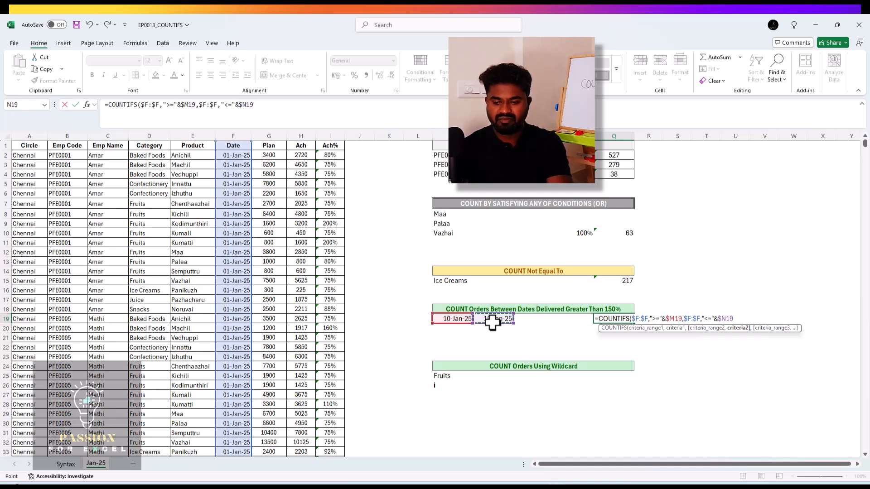
text())
key(ctrl+Return)
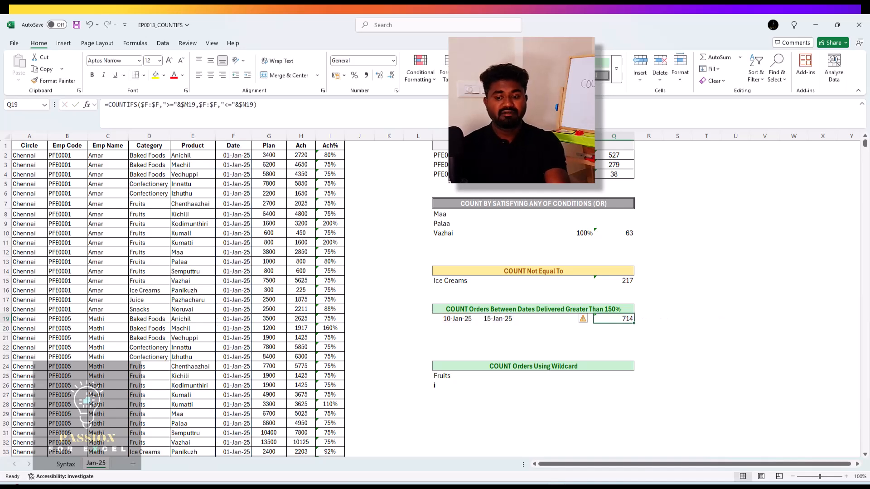
- Review the between-dates COUNTIFS formula in Q19 and the section's heading above it
key(F2)
key(Escape)
key(F2)
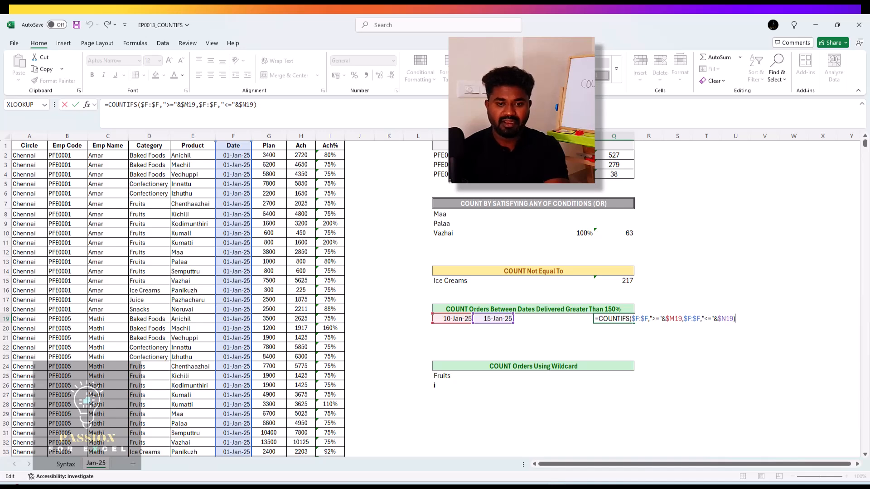
key(Escape)
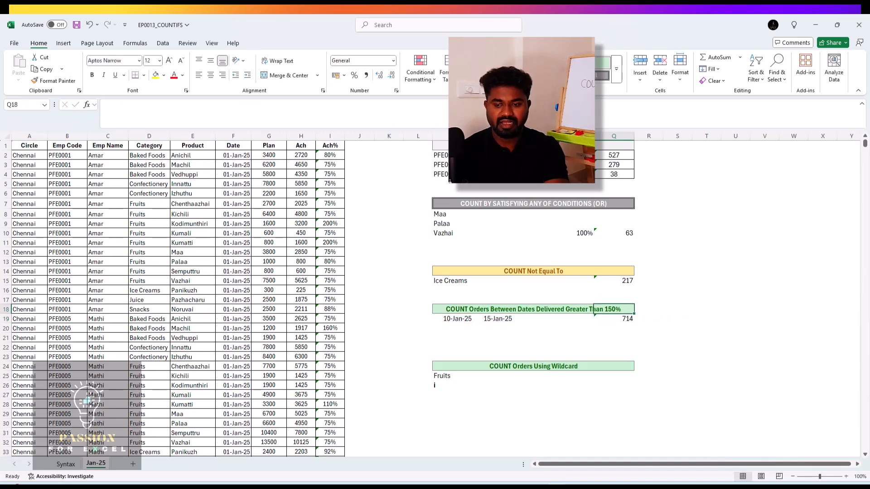
key(Up)
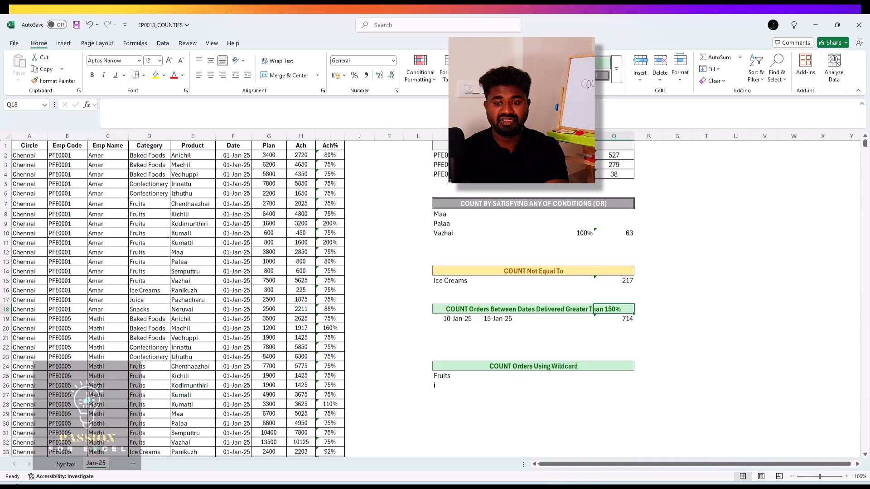
key(Down)
- Enter 150% in P19 as the delivery percentage criterion for the between-dates count
click(573, 318)
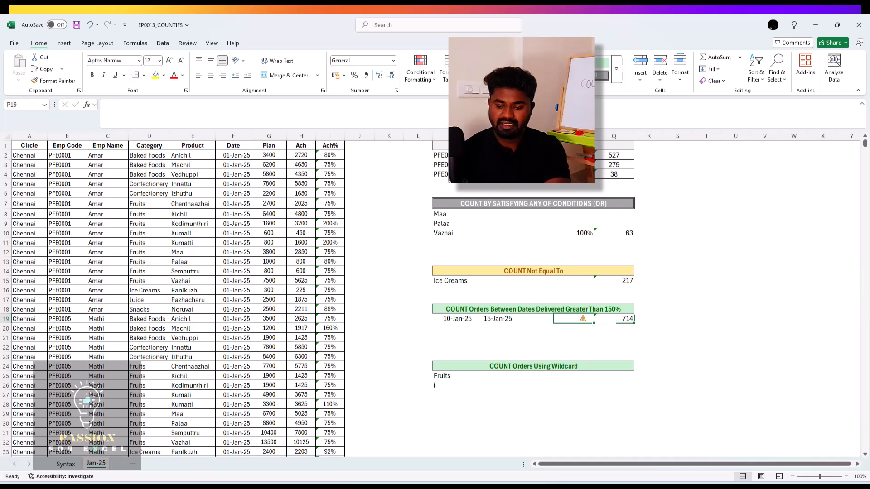
text(150)
key(ctrl+Return)
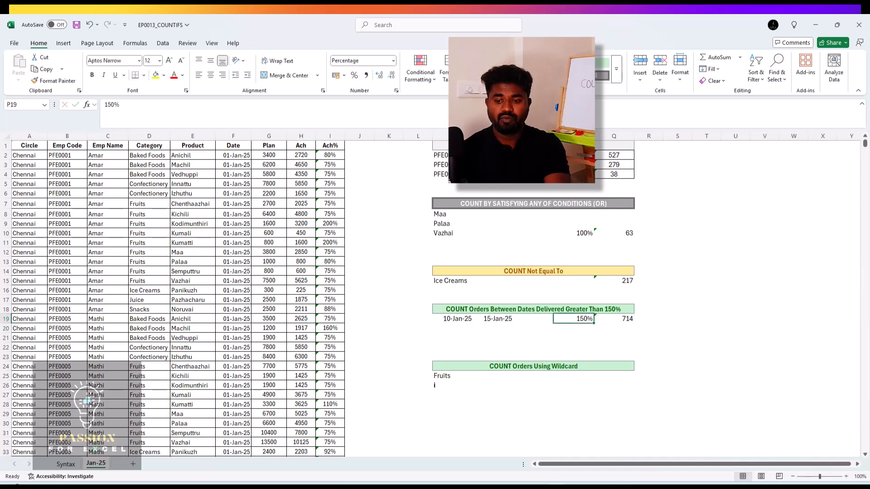
click(614, 319)
click(573, 319)
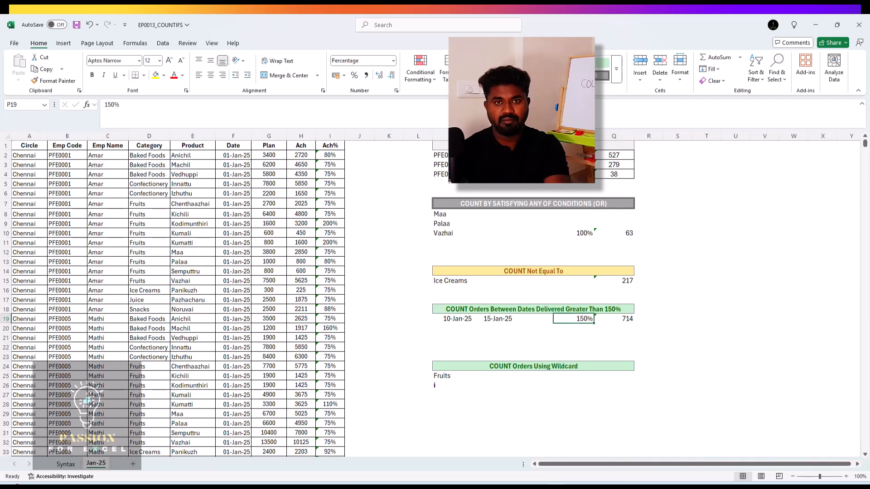
- Extend the Q19 COUNTIFS formula with the entire Ach% column, locked as $I:$I, as the third criteria range
click(614, 318)
key(F2)
key(Left)
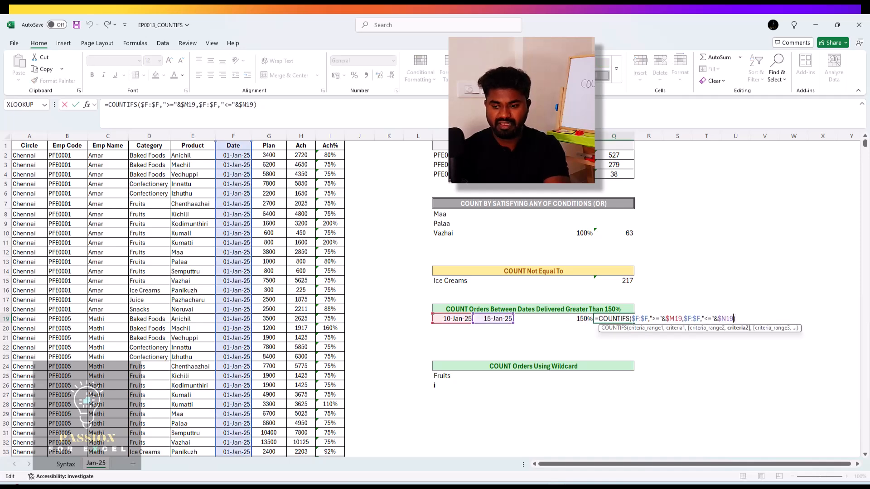
text(,)
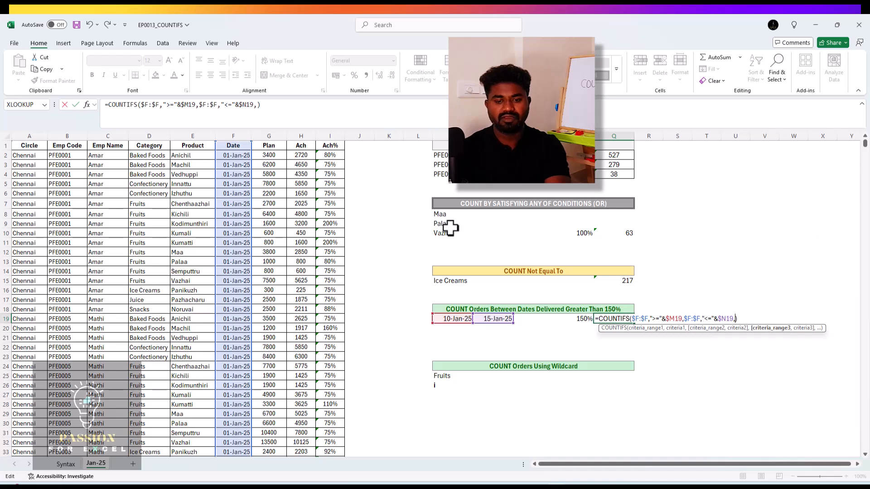
click(335, 228)
key(ctrl+space)
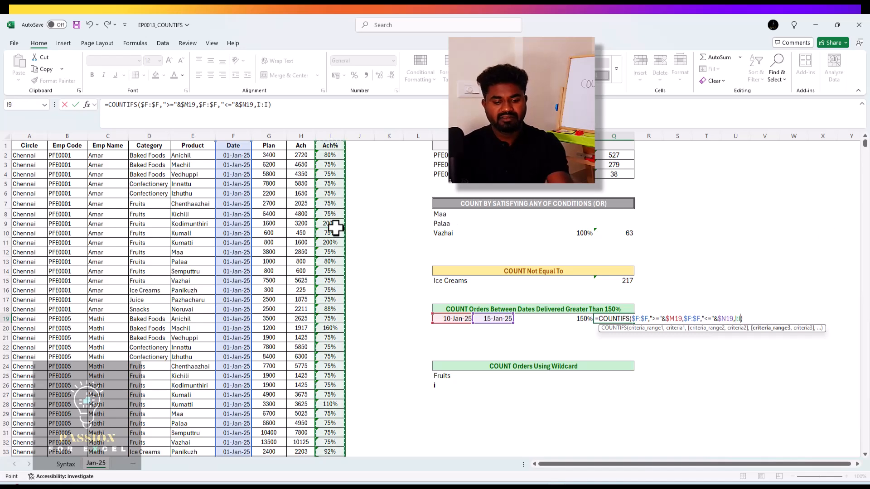
key(F4)
- Add the criterion ">="&$P19 for the Ach% column, enter the extended formula in Q19 and review it
text(,">=)
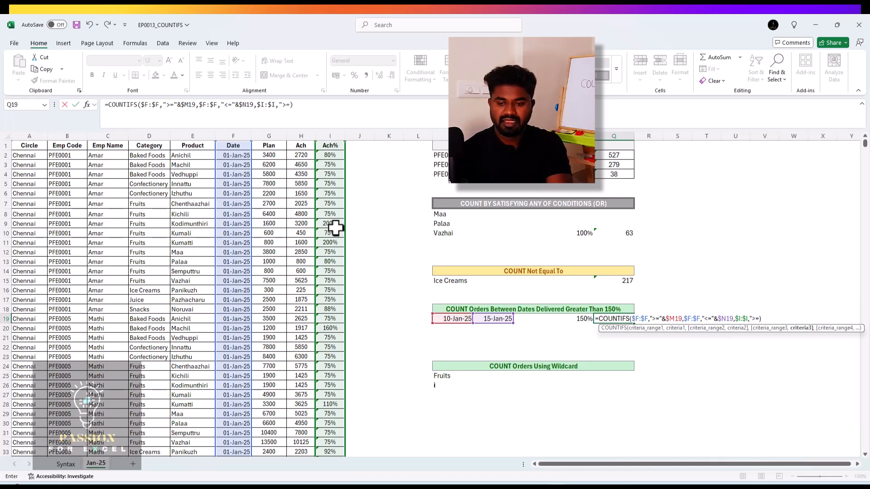
text(")
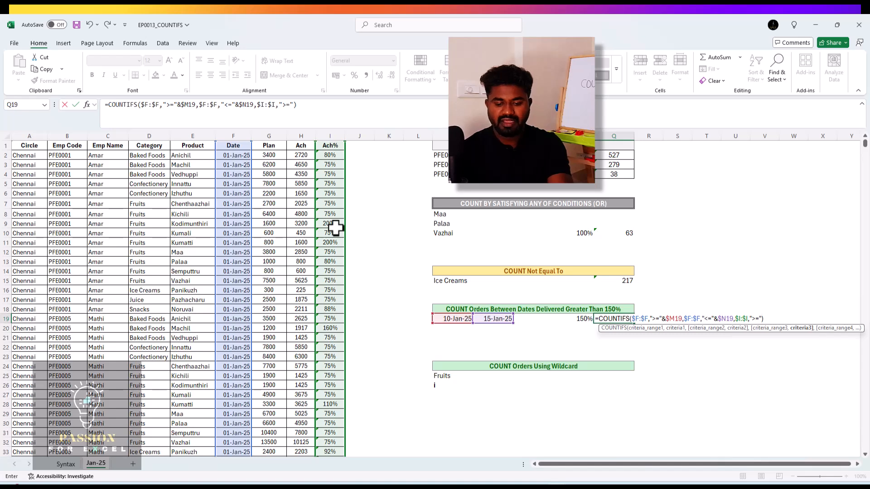
text(&)
key(Left)
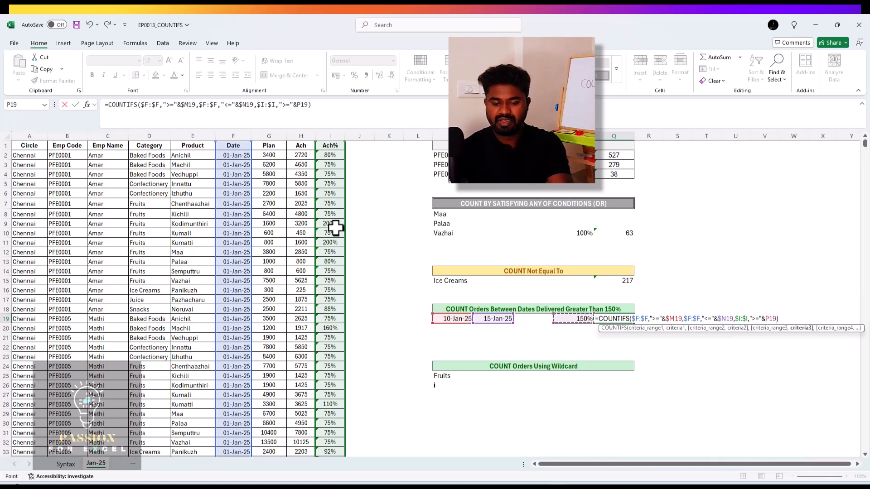
key(F4)
key(F4)
key(F4)
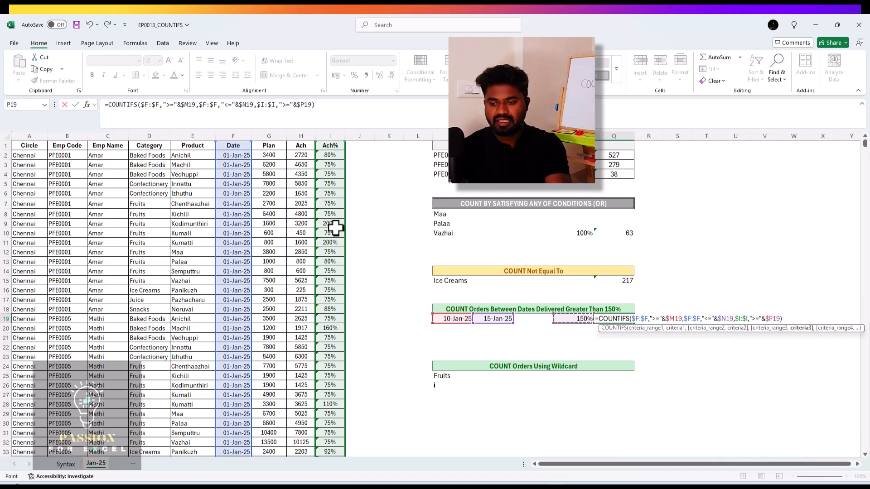
key(ctrl+Return)
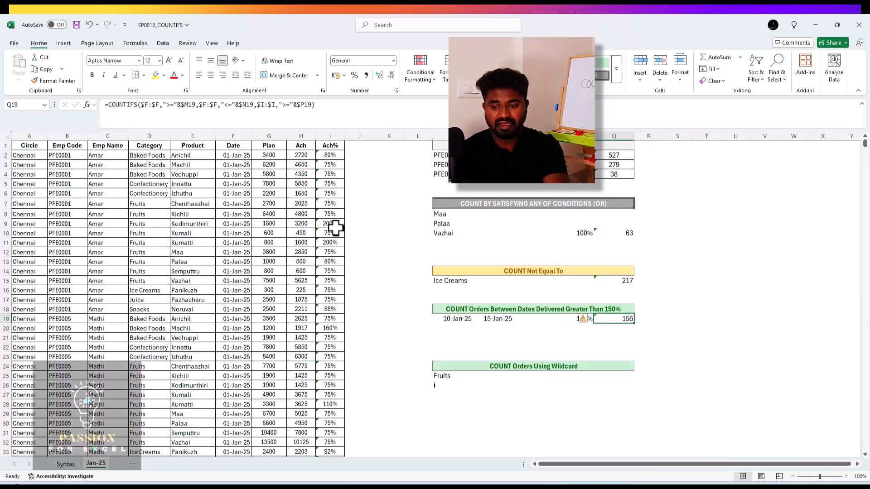
key(F2)
key(Escape)
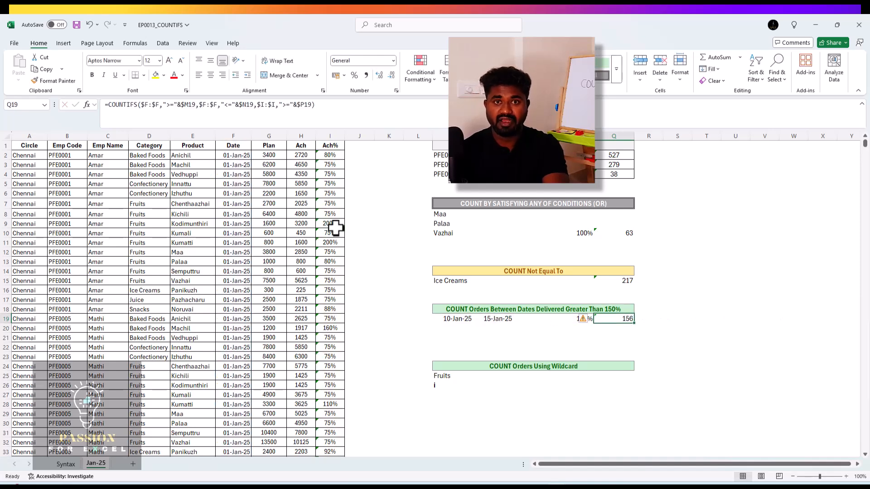
- Examine the wildcard section's heading and its criteria cells M25 and M26, holding the Fruits category and the letter i
key(Left)
key(Left)
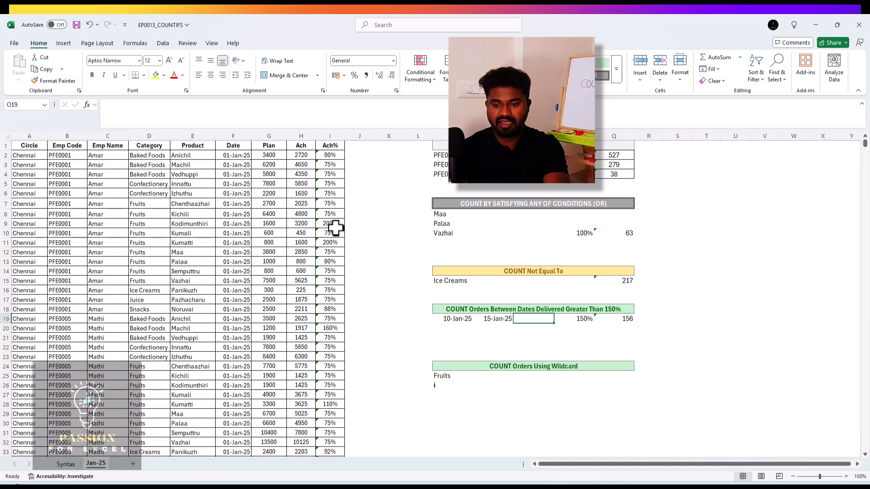
key(Down)
key(Down)
key(Down)
key(Down)
key(Down)
key(Down)
key(Left)
key(Left)
key(Left)
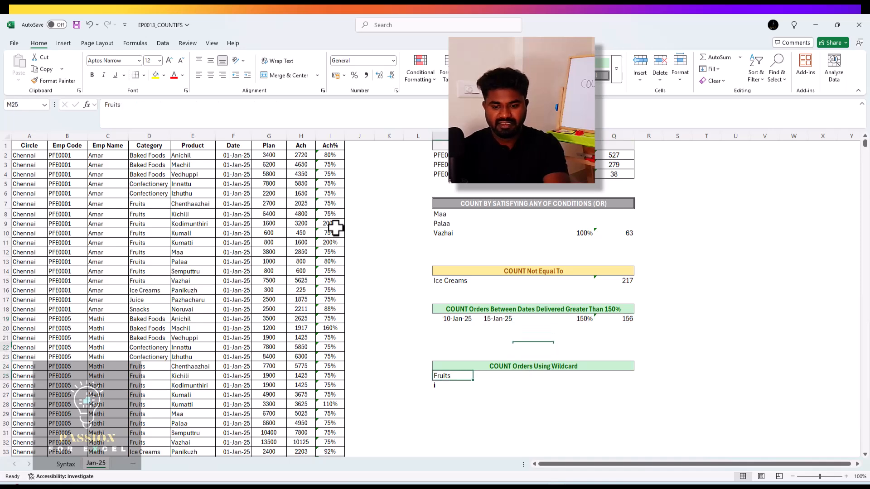
key(Down)
key(Down)
key(Down)
key(Down)
key(Down)
key(Up)
key(Up)
key(Up)
key(Up)
key(Up)
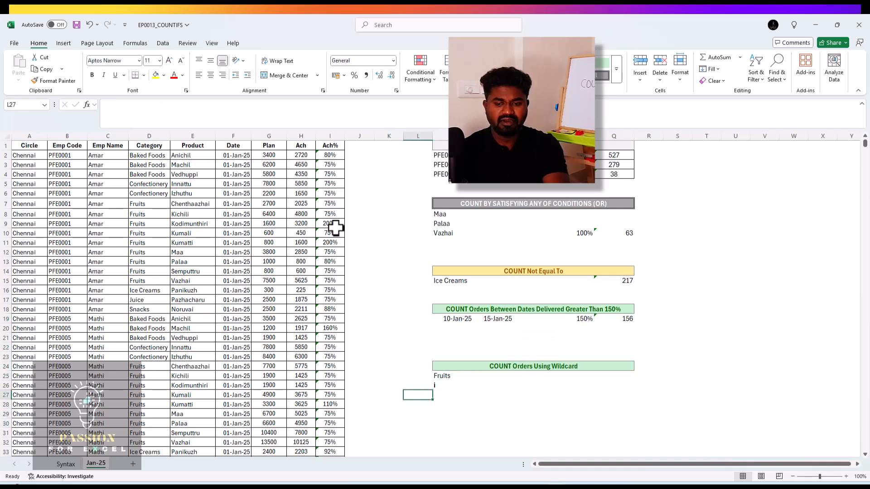
key(Right)
key(Right)
key(Up)
key(Left)
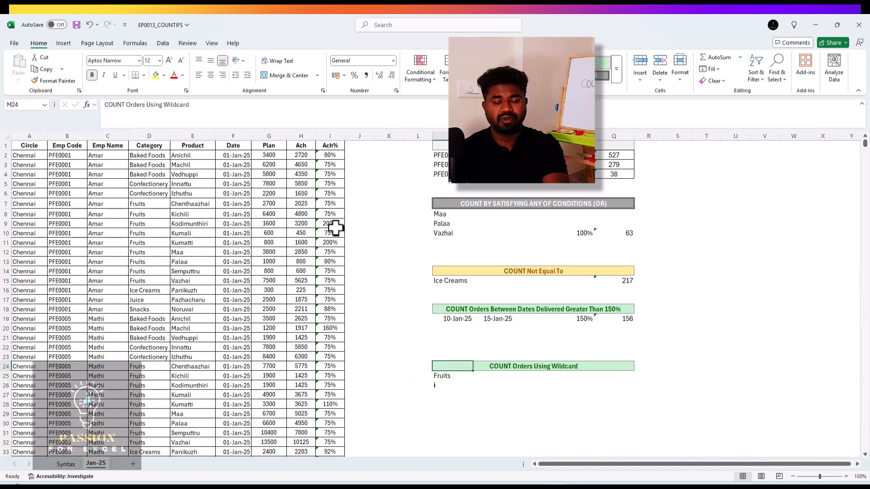
key(Down)
key(Down)
key(Up)
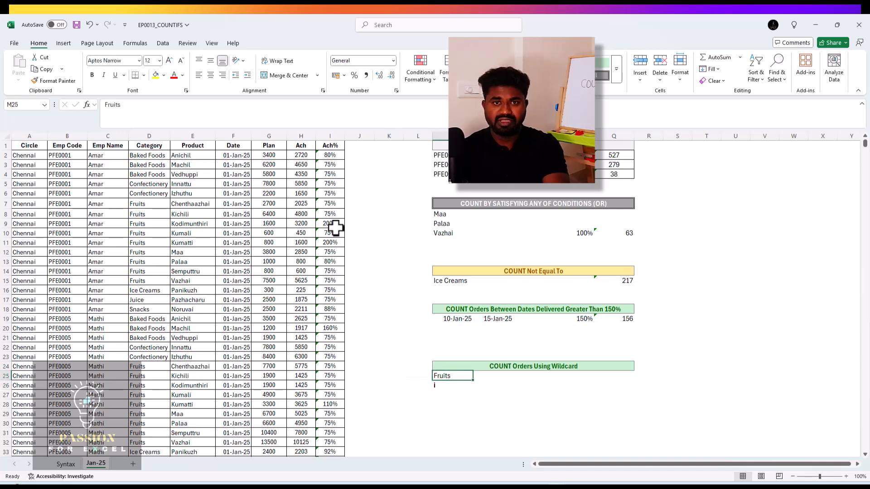
key(Down)
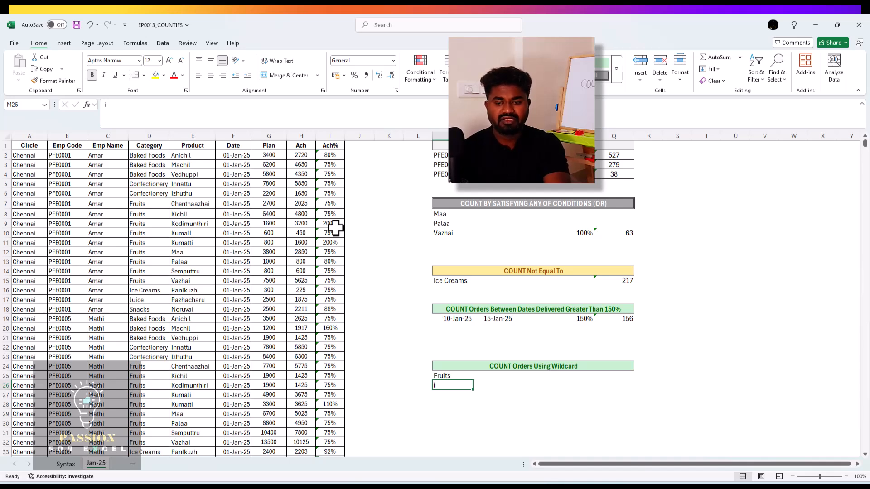
key(Left)
key(Left)
key(Left)
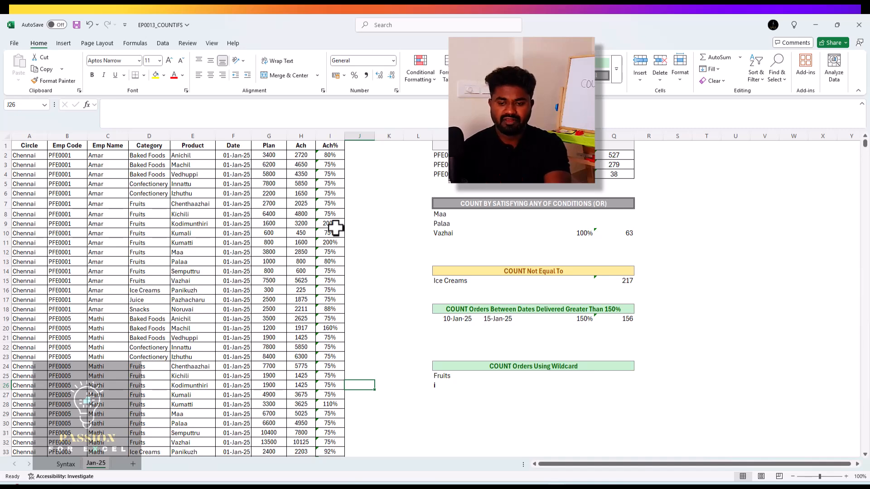
- Copy the end date 15-Jan-25 from N19 into N25 as the date criterion for the wildcard count
key(Up)
key(Up)
key(Right)
key(Right)
key(Right)
key(Up)
key(Up)
key(Up)
key(Right)
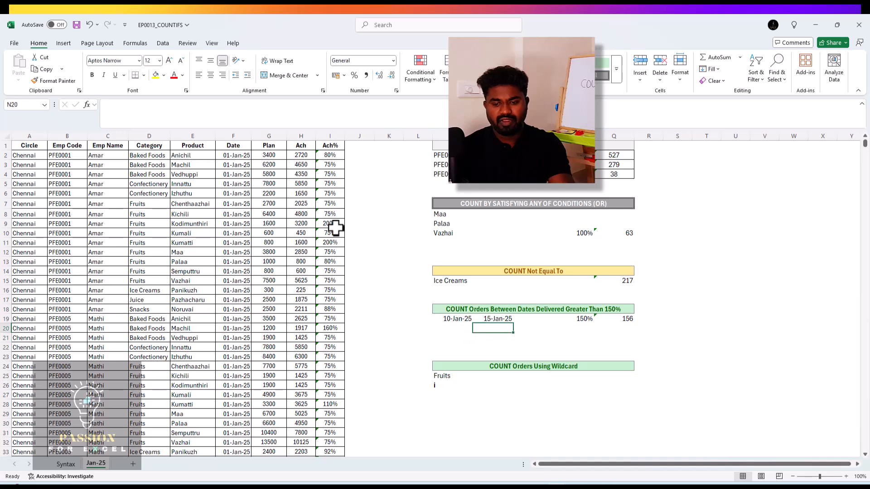
key(Up)
key(ctrl+c)
key(Down)
key(Down)
key(Down)
key(Down)
key(Down)
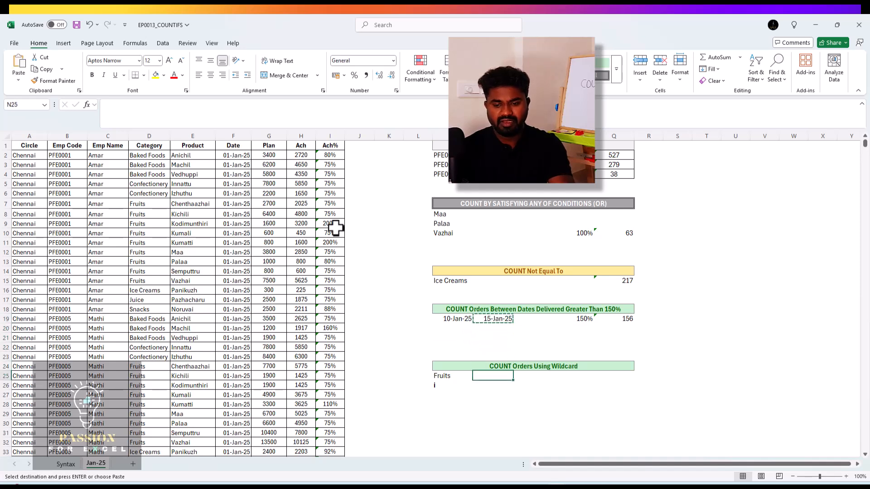
key(Down)
key(Up)
key(ctrl+v)
- Start a COUNTIFS formula in Q25 with the entire Category column, locked as $D:$D, as the first criteria range
key(Right)
key(Right)
key(Right)
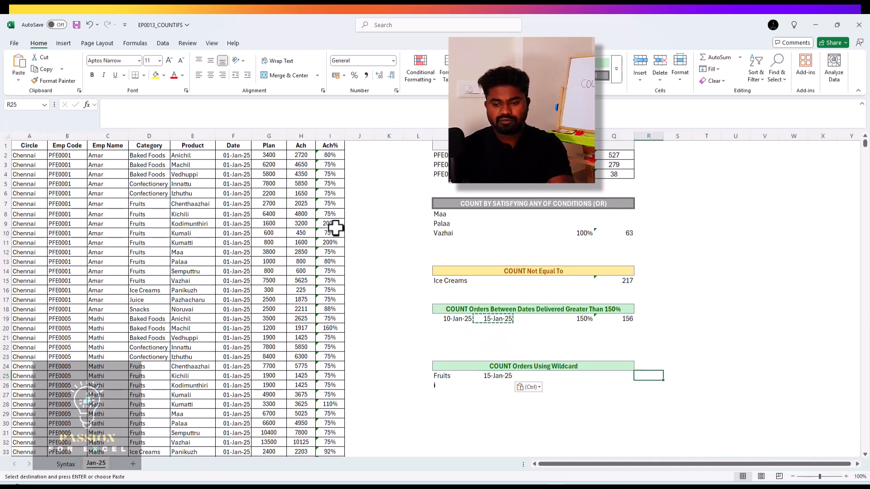
text(=COU)
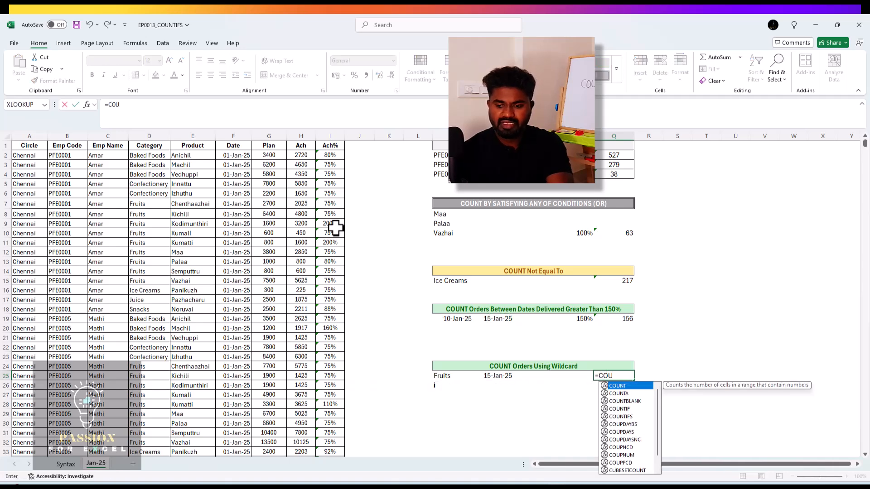
key(Down)
key(Down)
key(Down)
key(Down)
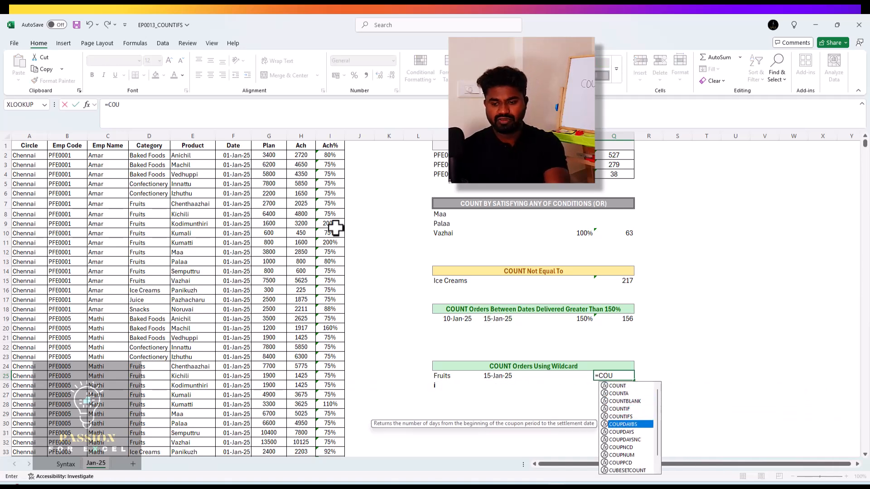
key(Tab)
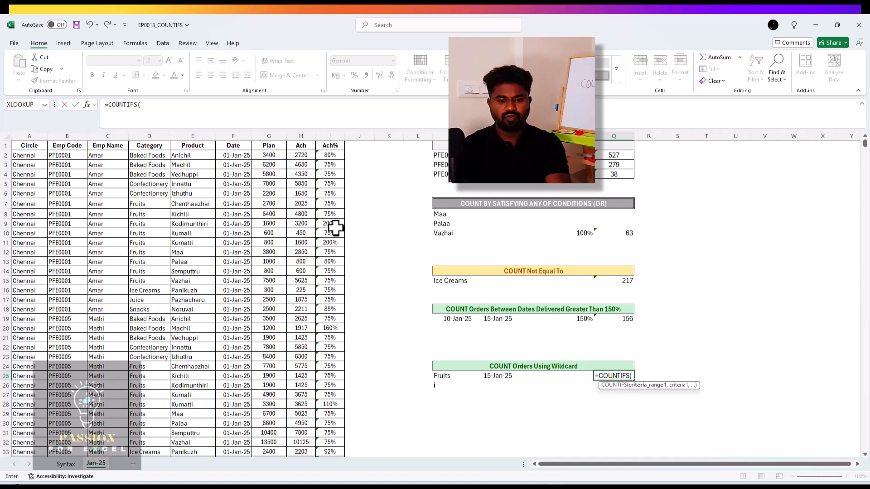
key(Left)
key(Left)
key(Left)
key(Left)
key(Left)
key(Left)
key(Left)
key(Left)
key(Left)
key(Left)
key(Left)
key(Left)
key(Left)
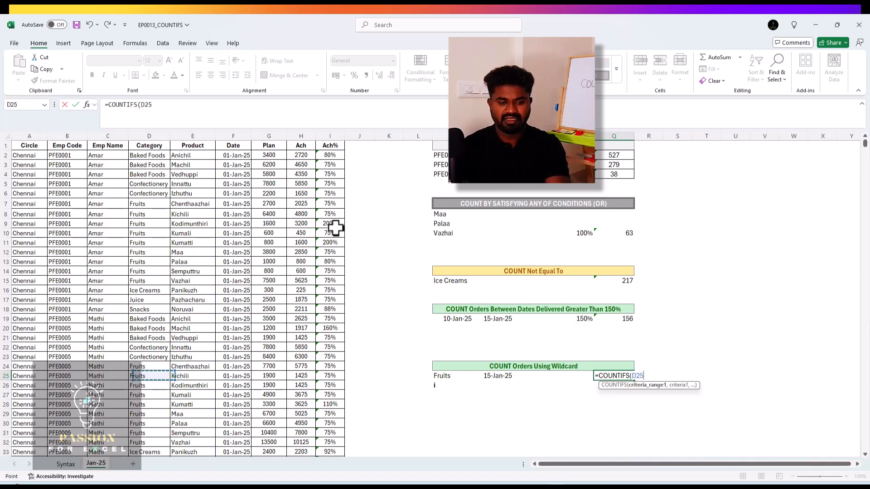
key(ctrl+space)
key(F4)
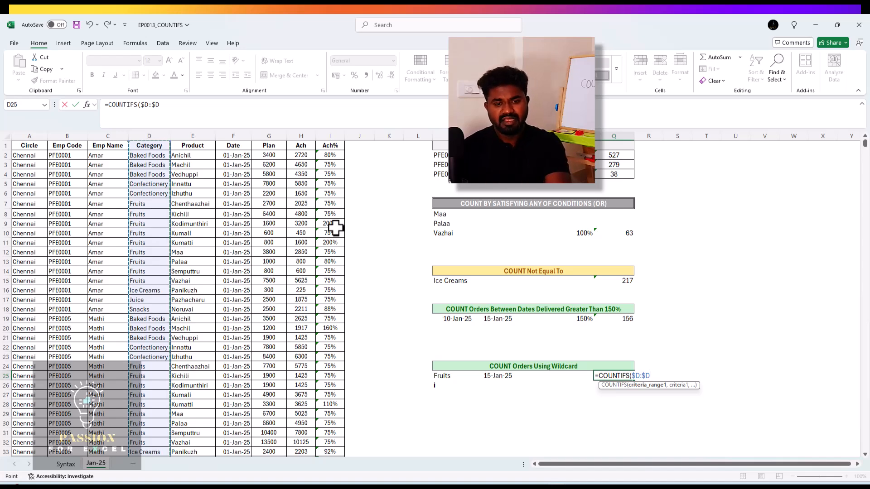
- Add the Fruits cell M25 as the first criterion in the Q25 formula, column-locked as $M25
text(,)
key(Left)
key(Left)
key(Left)
key(Left)
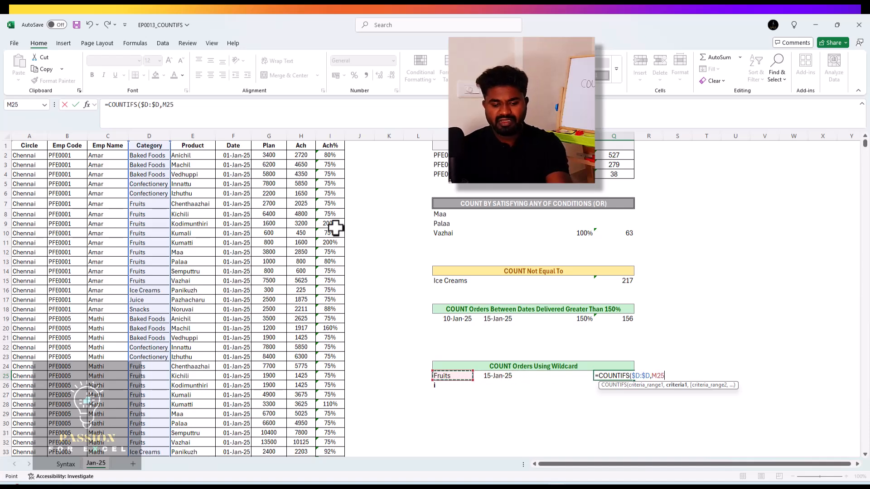
key(F4)
key(F4)
key(F4)
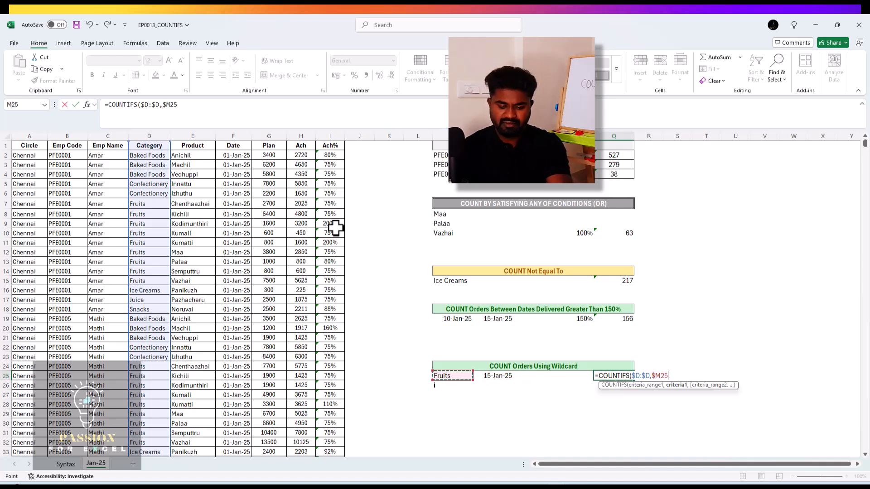
- Append the wildcard argument "*"&$M$26 to the Q25 formula, with the reference to the letter i fully locked
text(,)
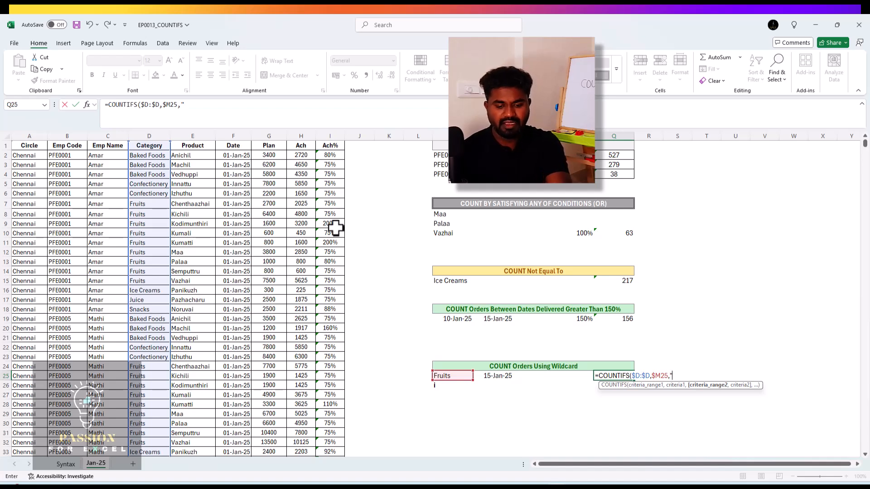
text(*)
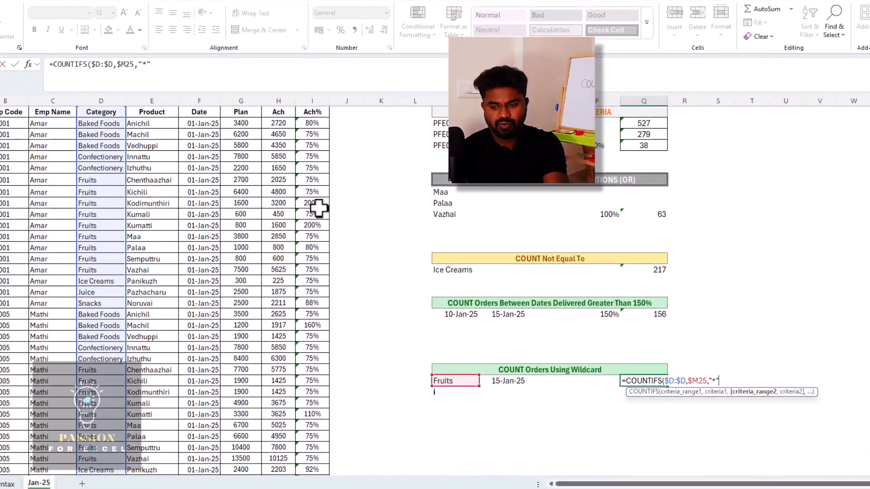
text(&)
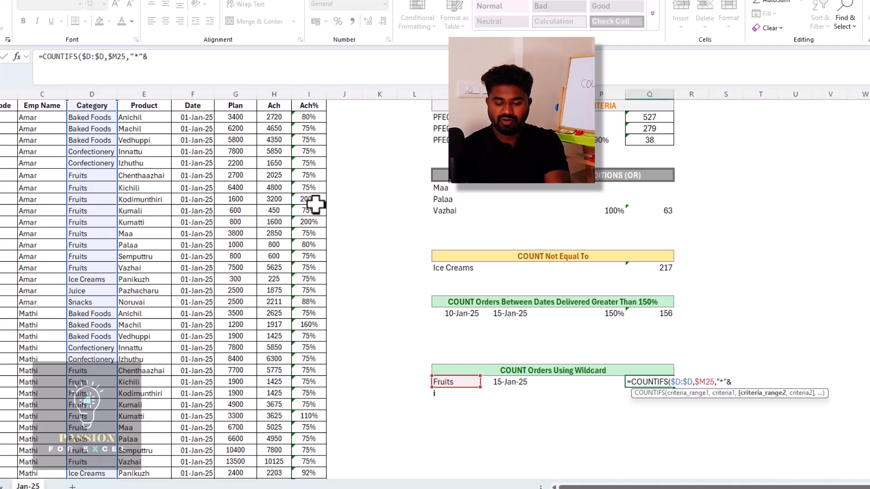
key(Left)
key(Left)
key(Left)
key(Left)
key(Down)
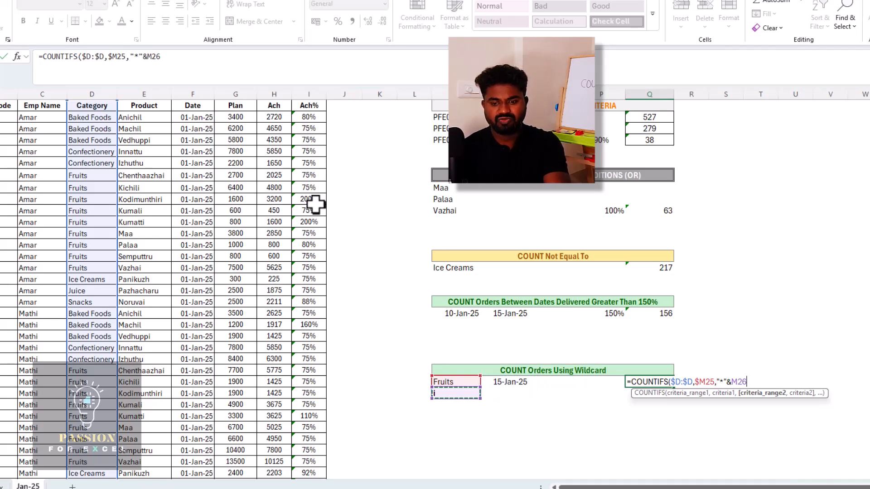
key(F4)
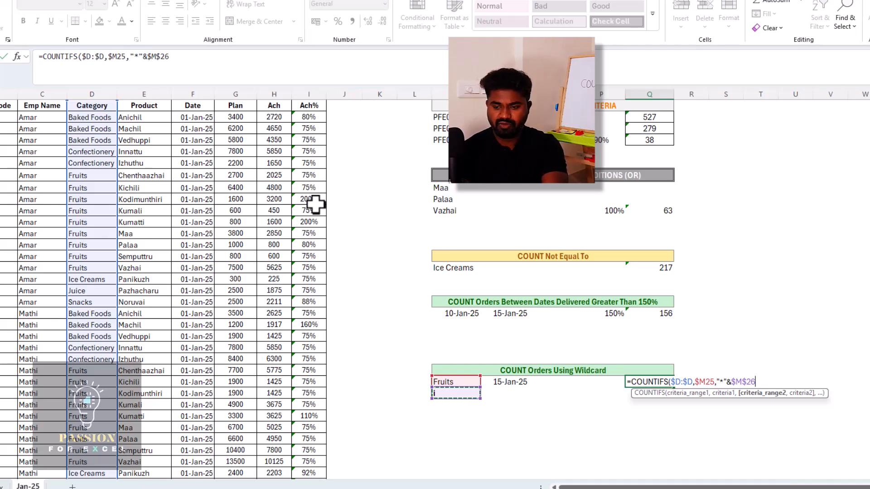
- Append the entire Date column to the Q25 formula, locked as $F:$F
text(,)
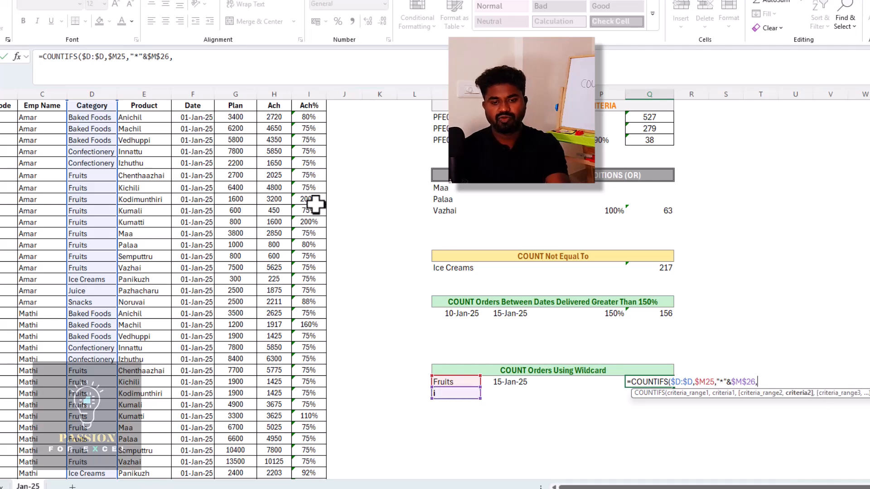
key(Left)
key(Left)
key(Left)
key(Left)
key(Left)
key(Left)
key(Left)
key(Left)
key(Left)
key(Left)
key(Left)
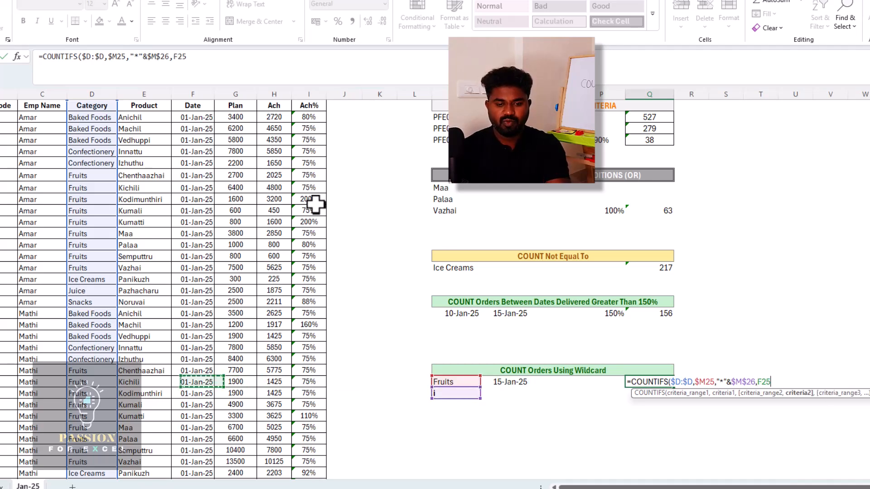
key(ctrl+space)
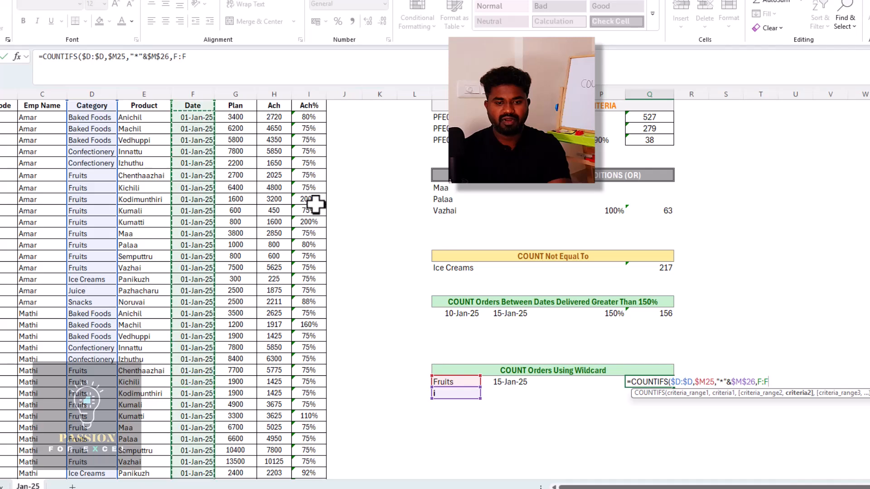
key(F4)
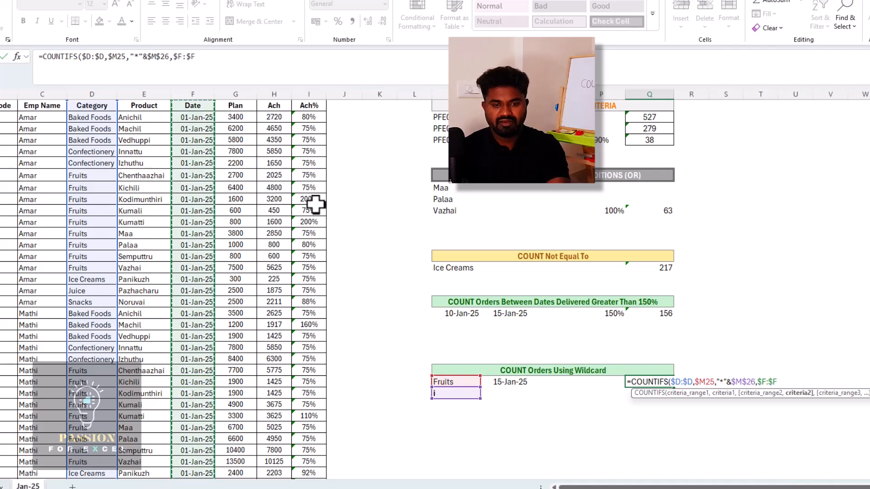
- Add the date criterion "<="&$N25, close the Q25 formula and try to enter it
text(,"<="&)
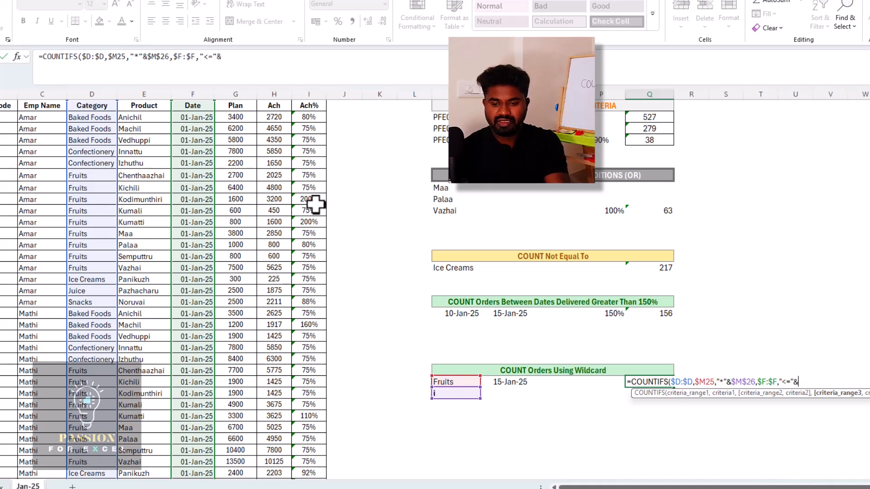
key(Left)
key(Left)
key(Left)
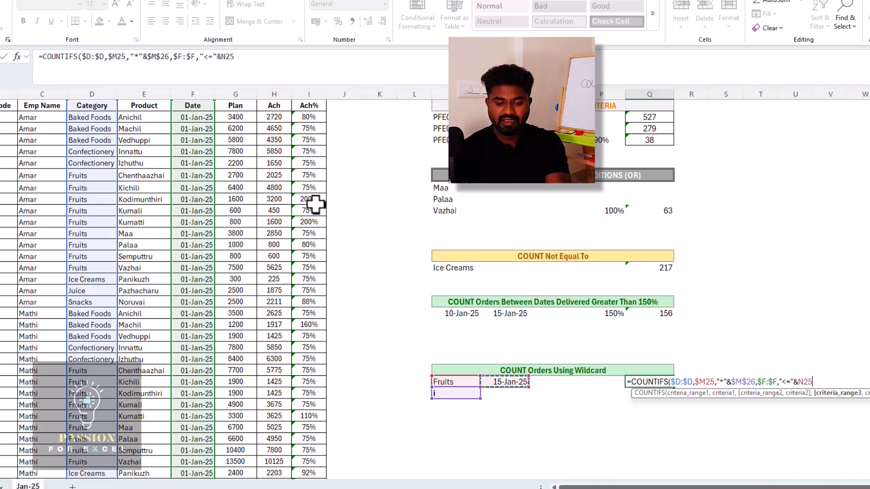
key(F4)
key(F4)
key(F4)
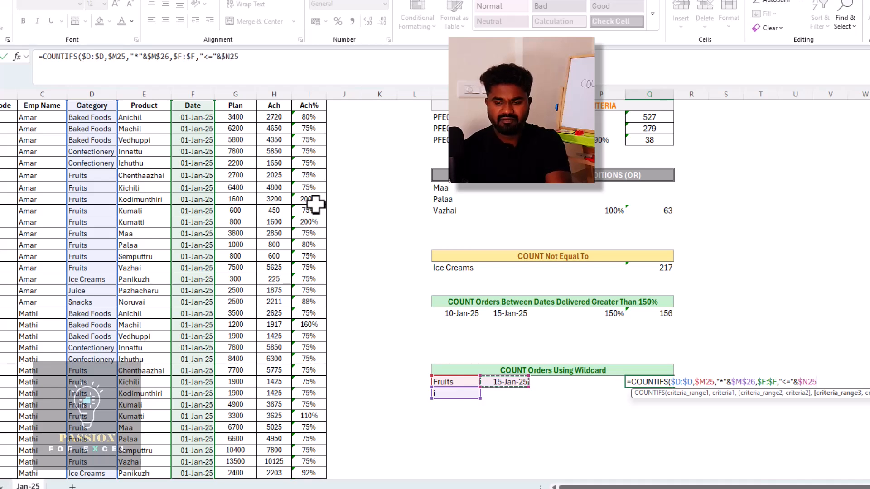
text())
key(Return)
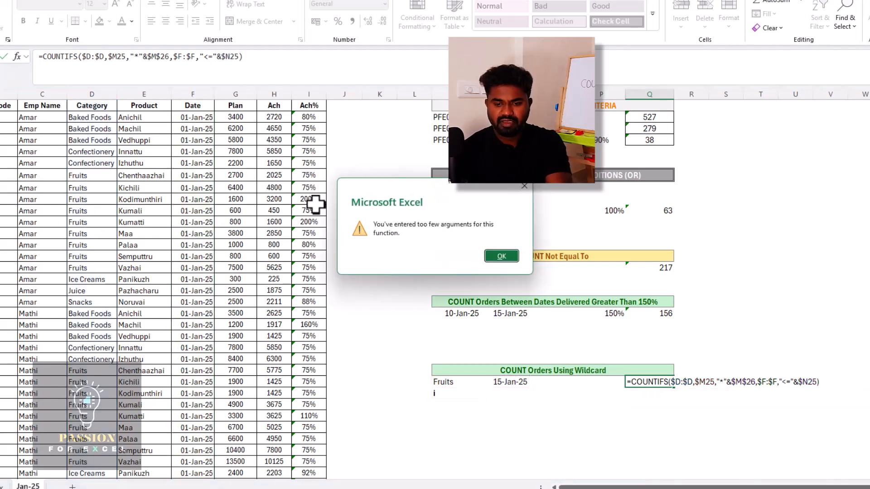
key(Return)
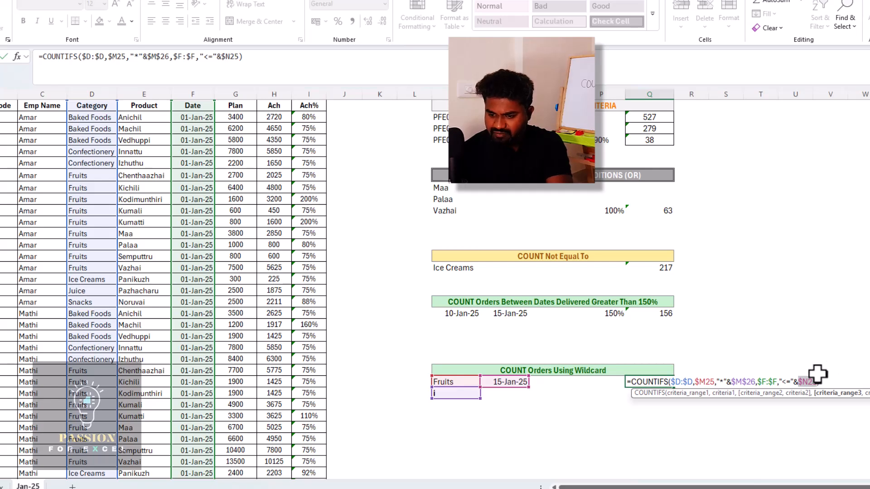
- Step through the Q25 formula argument by argument, checking that every criterion is preceded by its criteria range
click(784, 385)
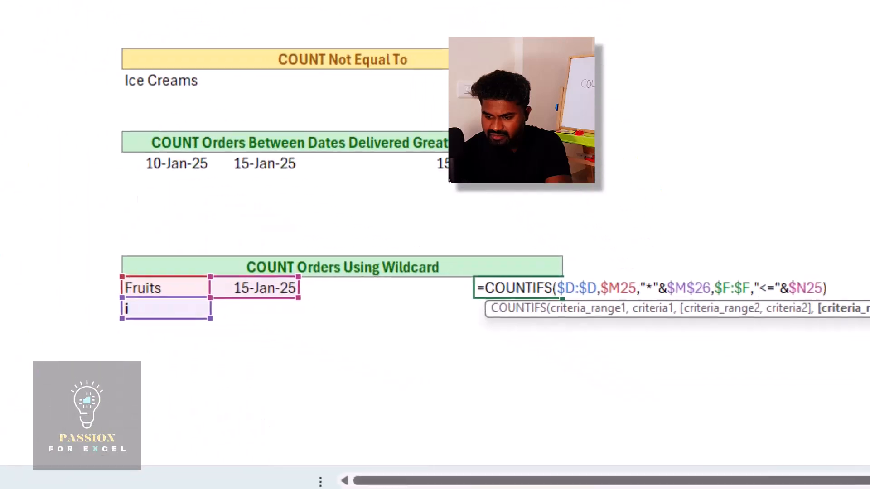
key(Left)
key(Left)
key(Left)
key(Left)
key(Left)
key(Left)
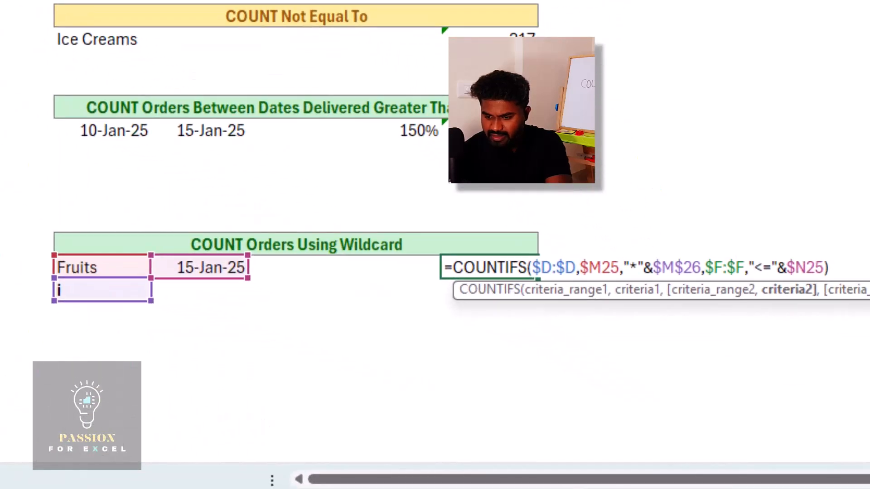
key(Left)
key(Left)
key(Left)
key(Left)
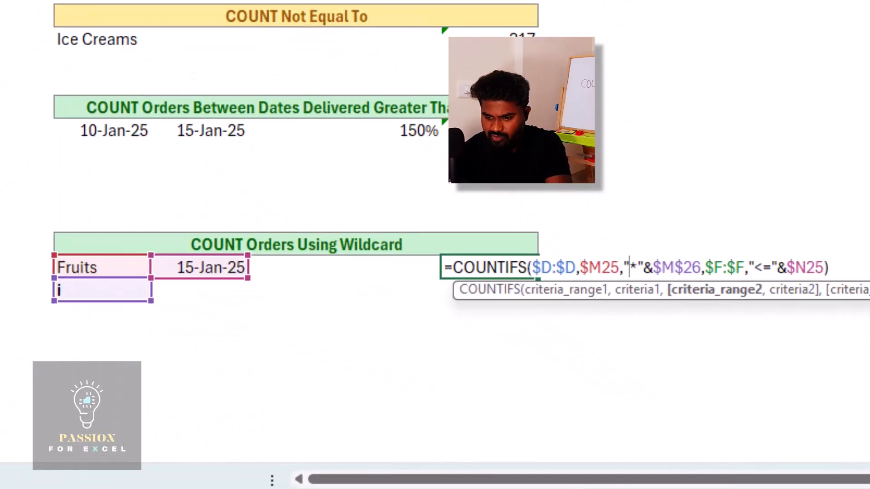
key(Left)
key(Left)
key(Left)
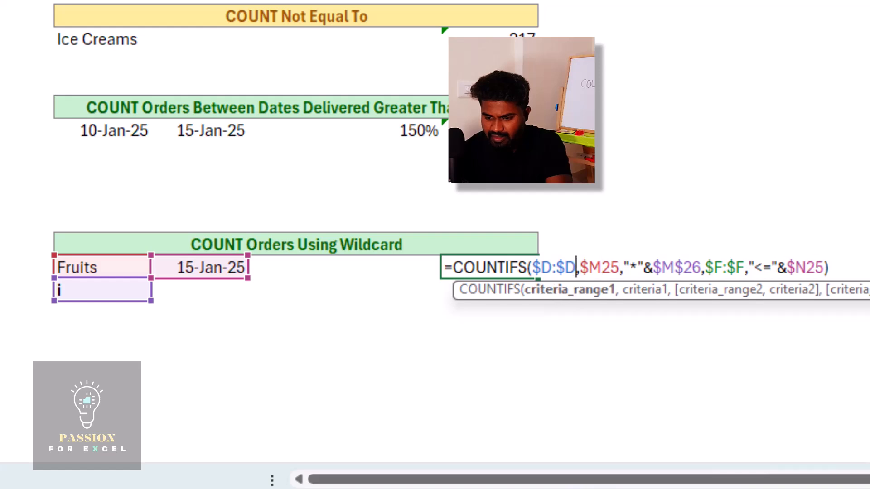
key(Left)
key(Left)
key(Right)
key(Right)
key(Right)
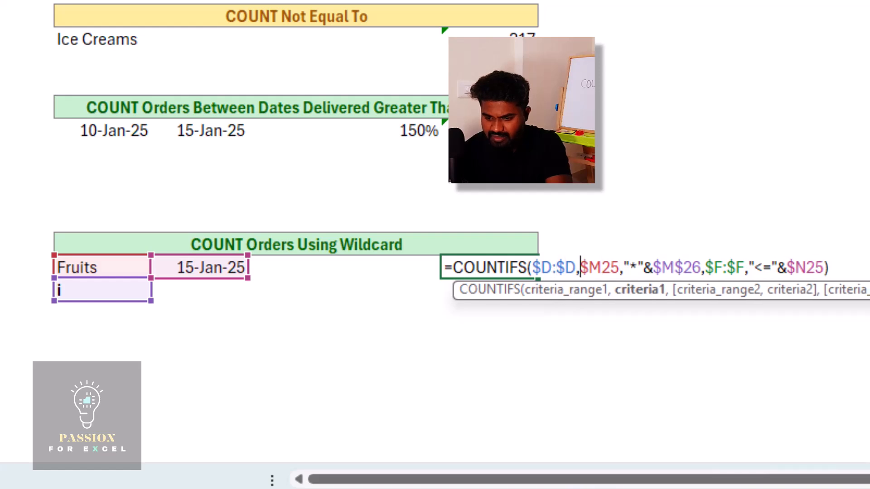
key(Right)
key(Right)
key(Right)
key(Right)
key(Right)
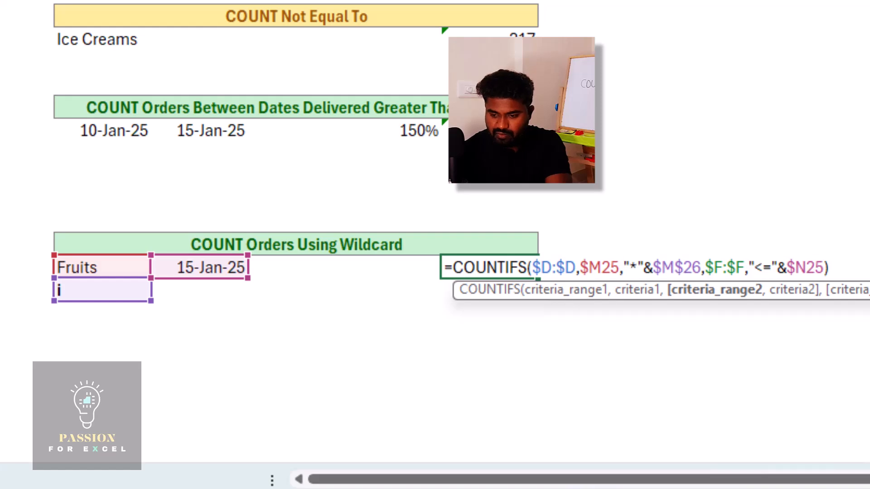
- Insert the entire Product column, locked as $E:$E, before the wildcard criterion in the Q25 formula and enter the formula
key(Left)
text(,)
key(Left)
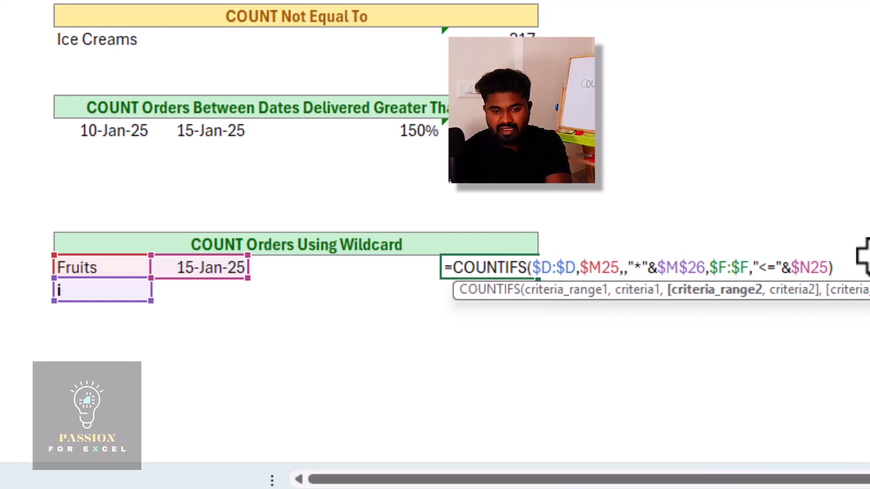
text(E:E)
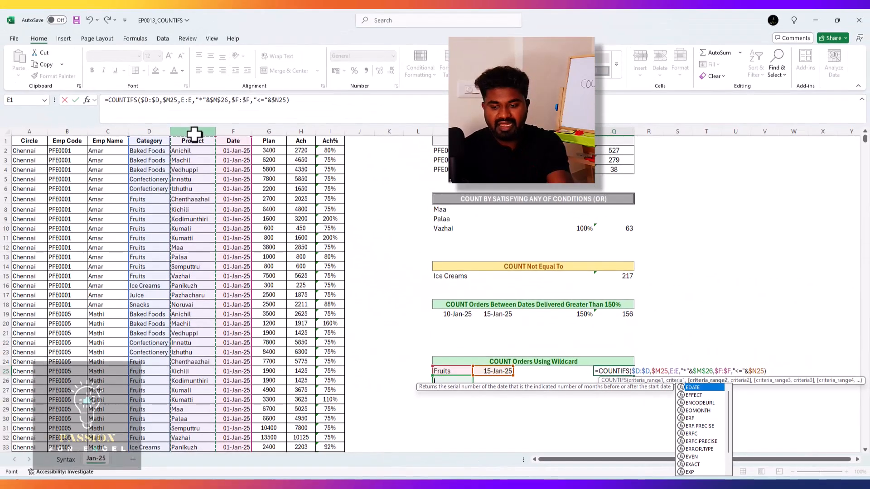
key(F4)
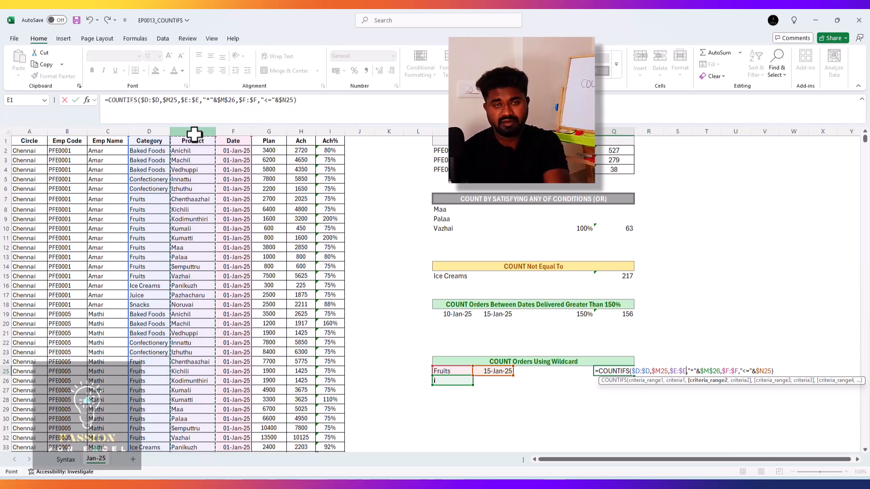
key(Escape)
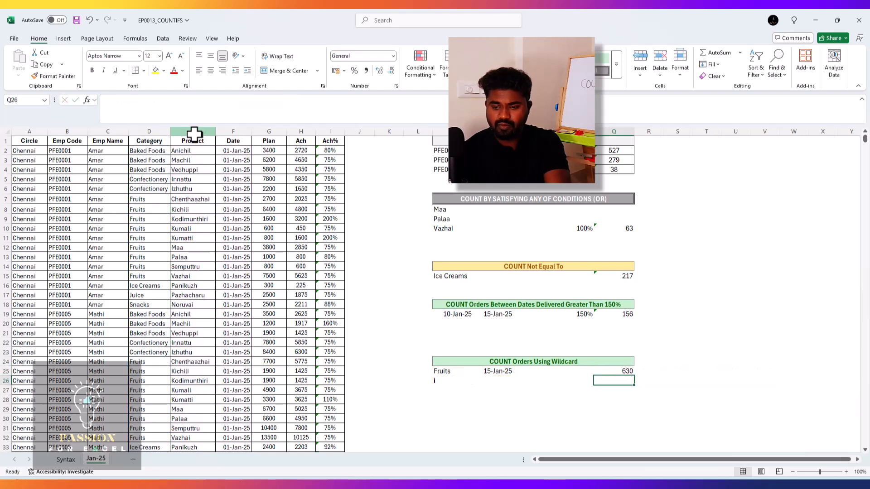
- Reopen the Q25 formula to review its ranges and criteria, leaving it unedited
key(F2)
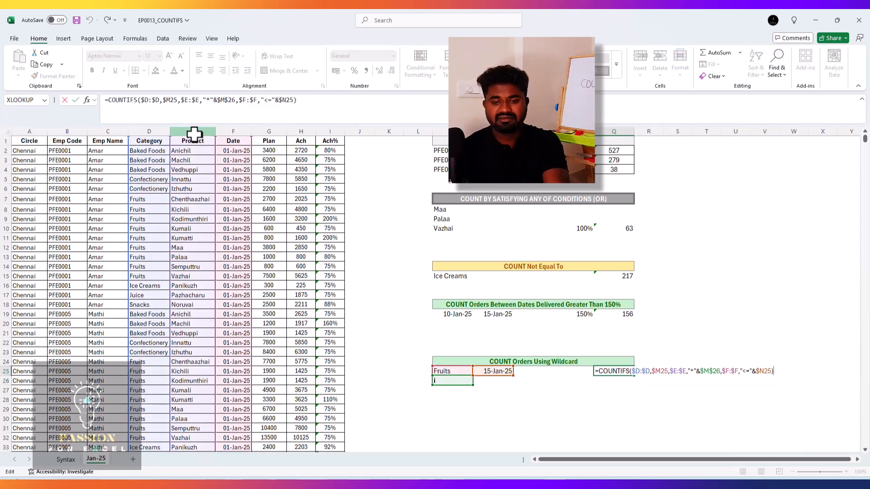
key(Escape)
key(F2)
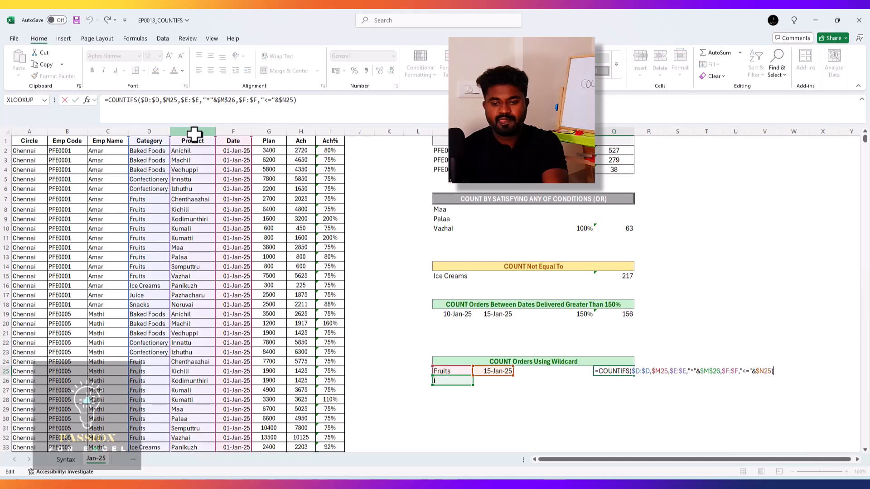
key(Escape)
- Turn on filtering for the order data's header row, starting from the Circle header in A1
key(Left)
key(Left)
key(Left)
key(Down)
key(Right)
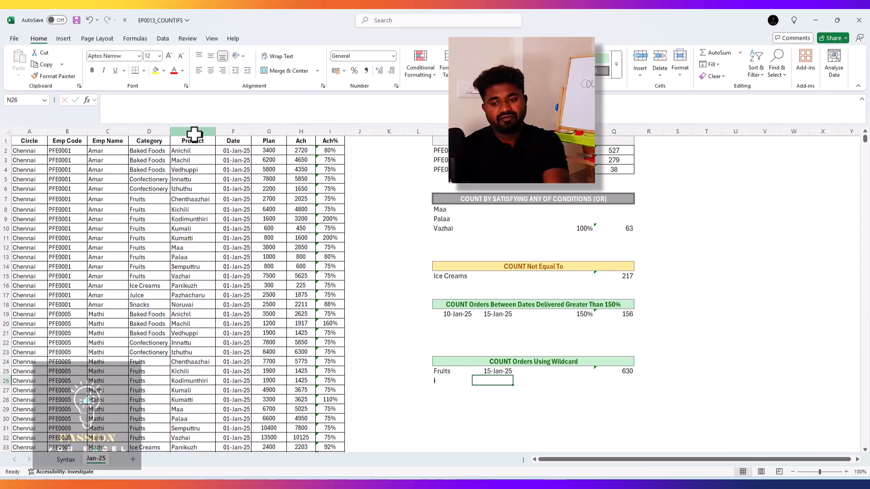
key(Up)
key(Left)
key(Up)
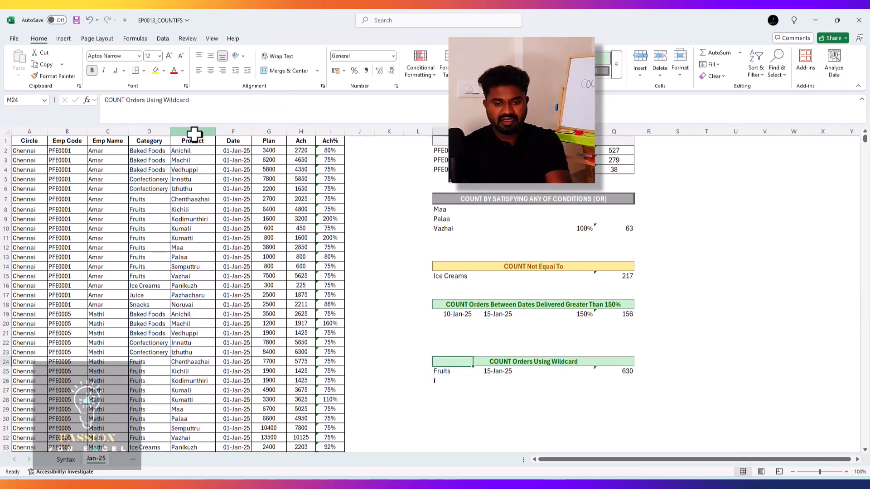
key(ctrl+Up)
key(ctrl+Left)
key(ctrl+Up)
key(ctrl+Left)
key(ctrl+shift+l)
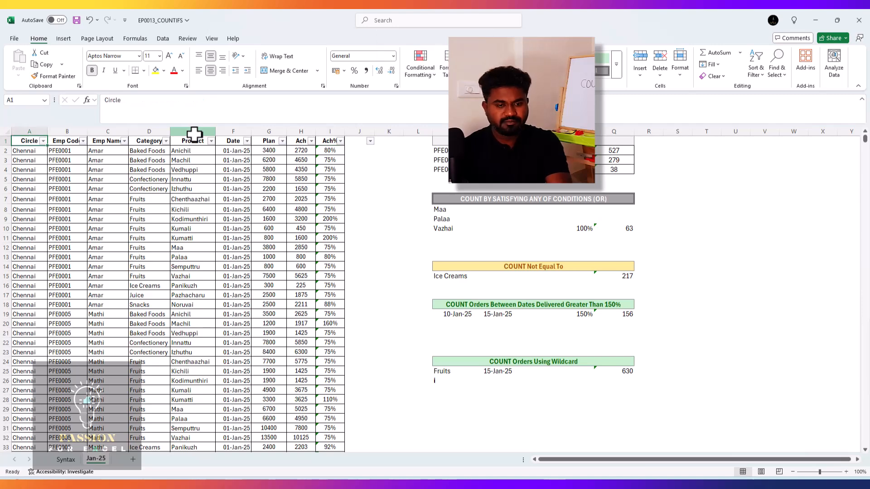
- Filter the Category column to show only Fruits
key(Right)
key(Right)
key(Right)
key(Right)
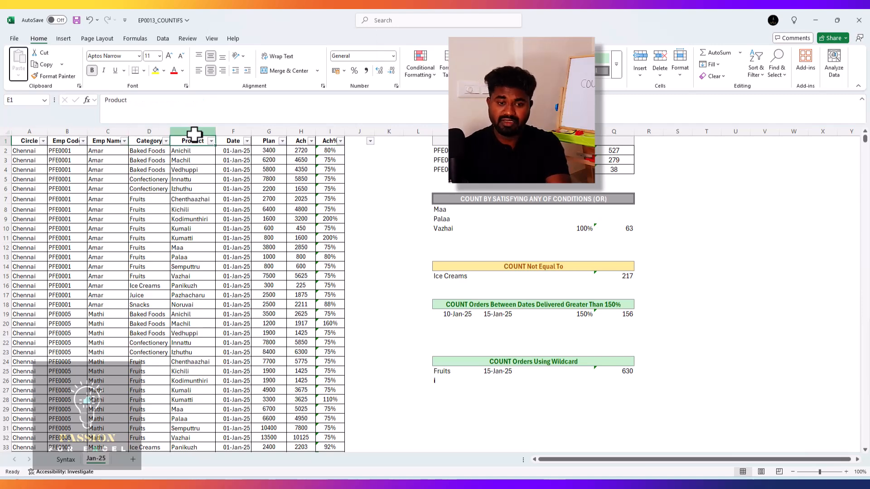
key(Left)
key(alt+Down)
key(Tab)
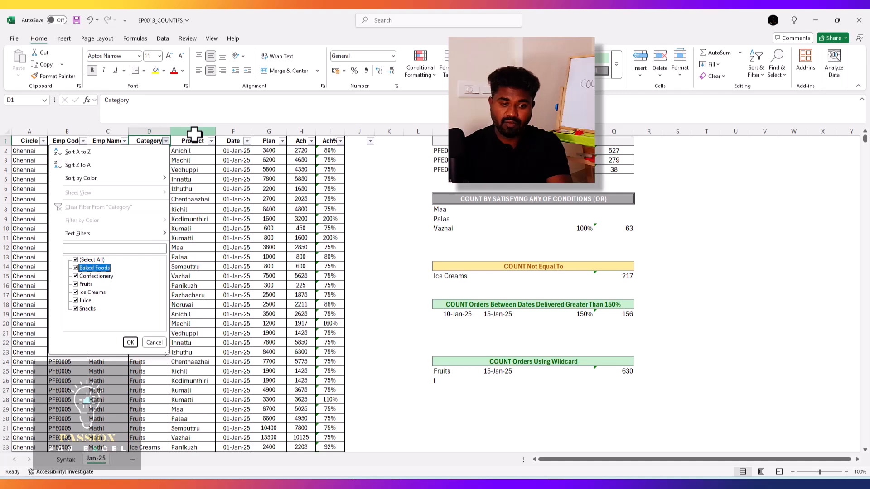
key(space)
key(Down)
key(Down)
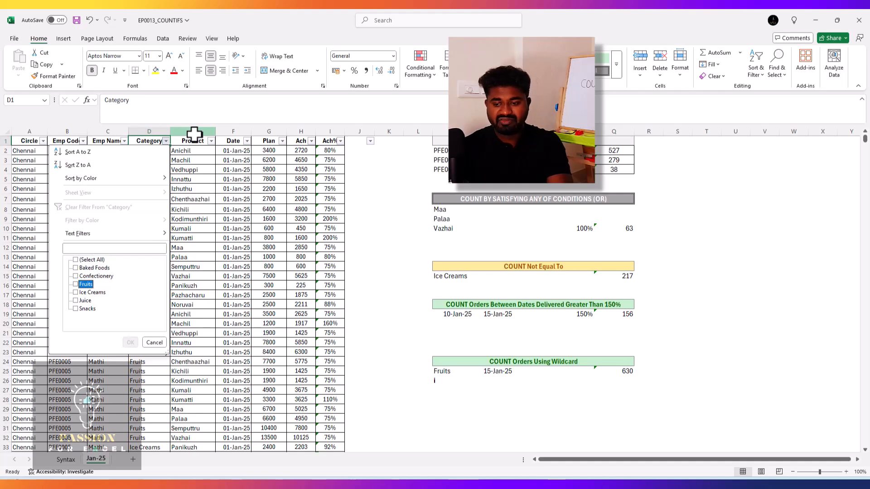
key(space)
key(Return)
- Open a custom Before date filter on the Date column
key(Right)
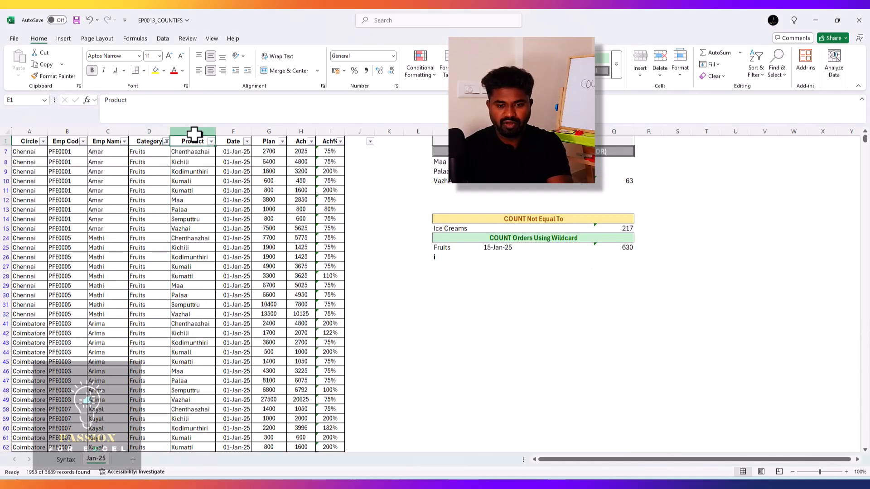
key(Right)
key(alt+Down)
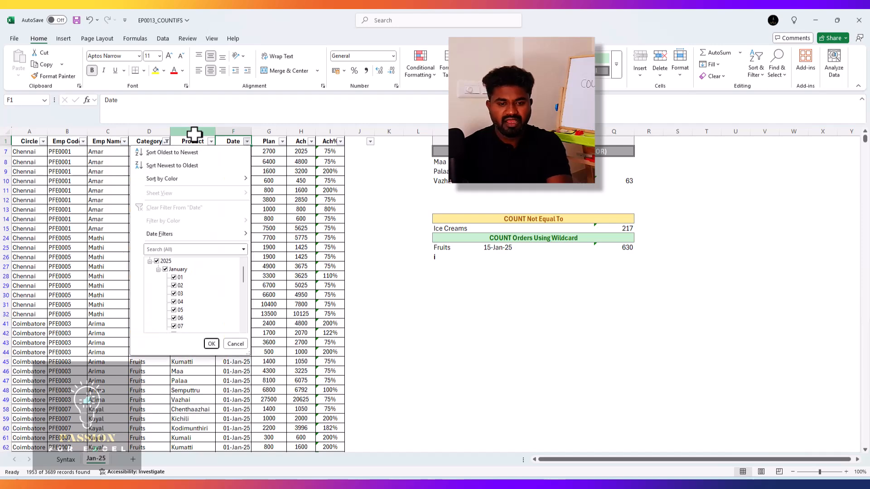
key(Down)
key(Down)
key(Down)
key(Down)
key(Down)
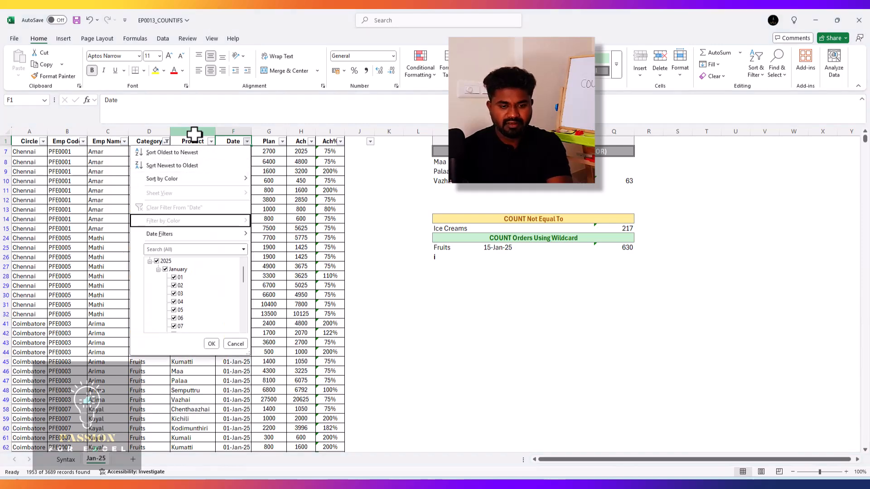
key(Down)
key(Right)
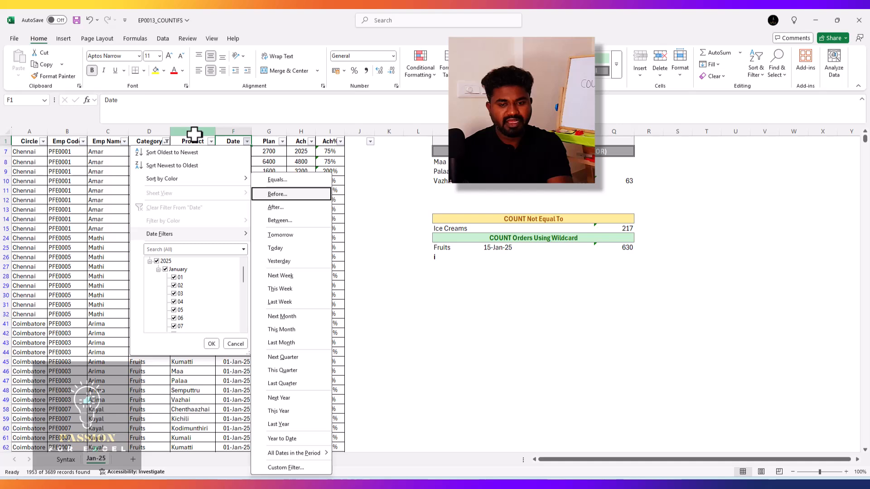
key(Return)
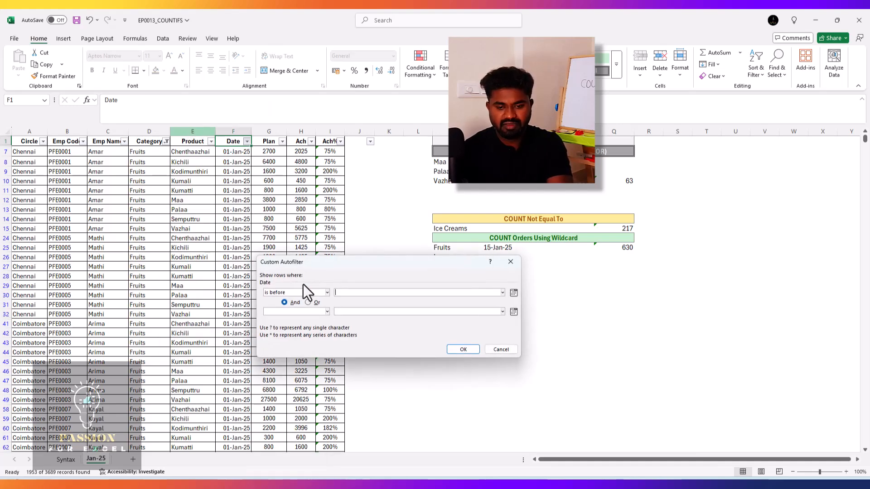
- Set the custom date filter to "is before or equal to" 15-01-2025 and apply it
click(326, 293)
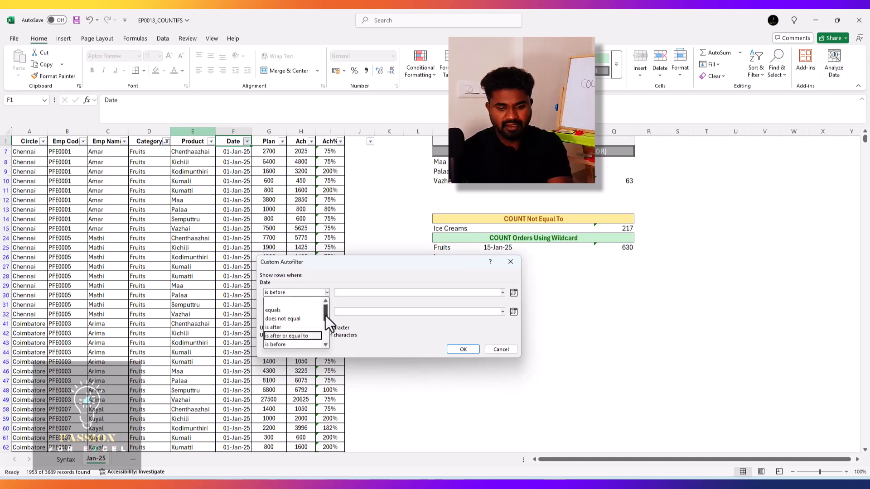
drag(326, 316, 313, 327)
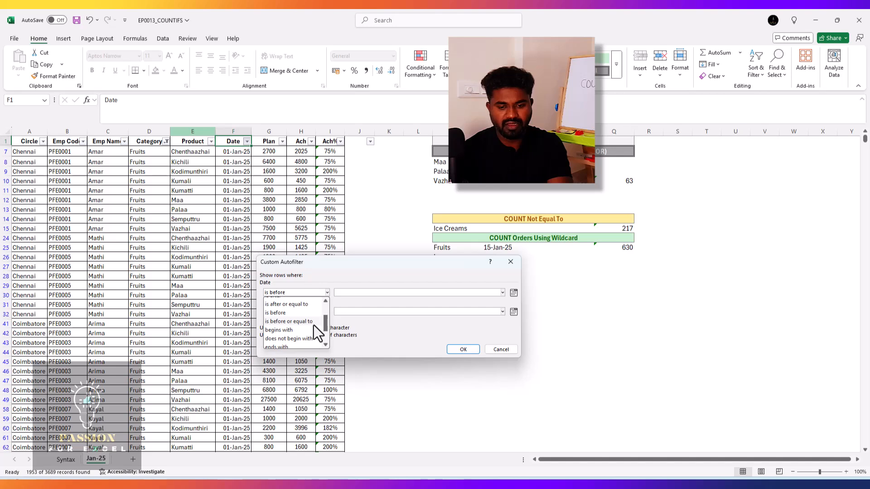
click(309, 322)
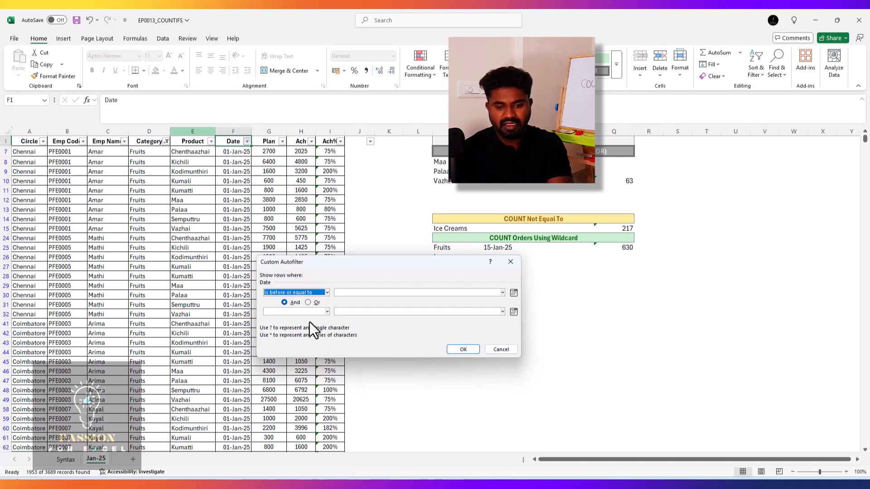
click(514, 293)
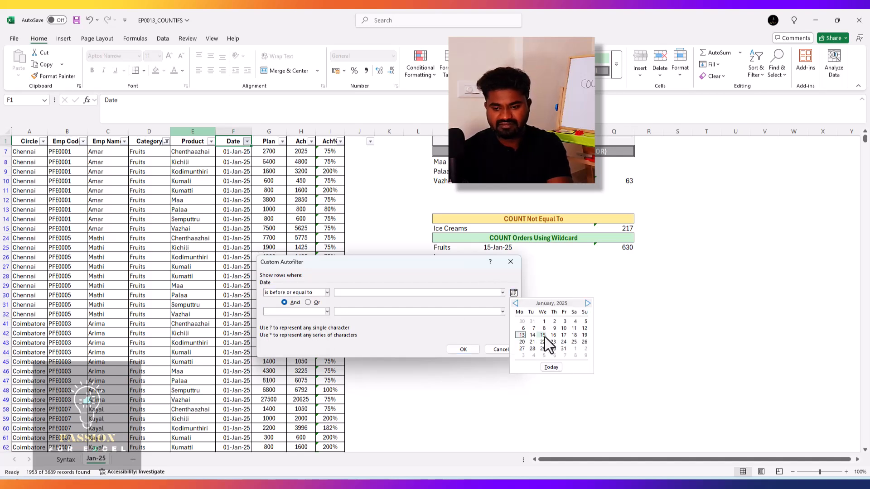
click(543, 336)
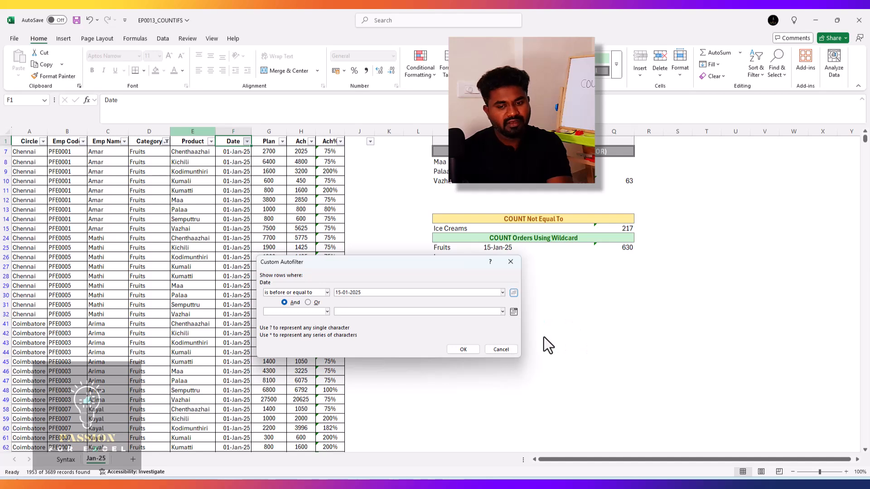
click(463, 350)
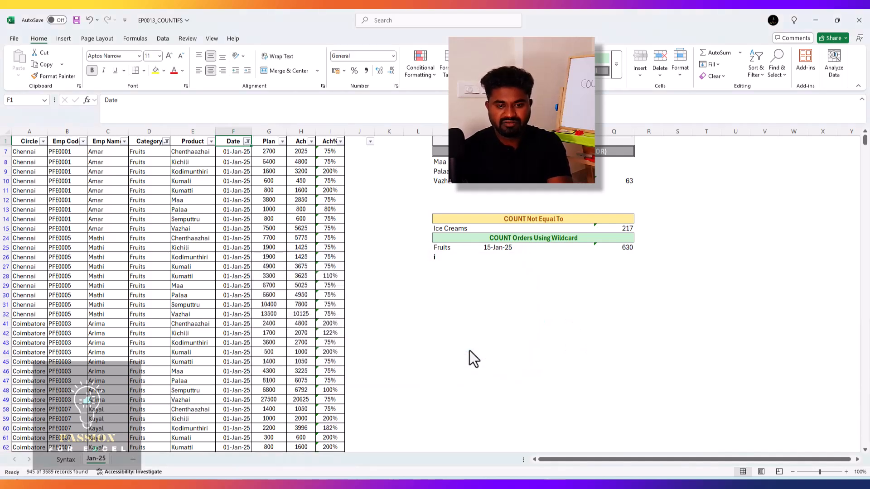
- Filter the Product column with a custom text filter for names that end with "i"
key(Left)
key(alt+Down)
key(Down)
key(Down)
key(Down)
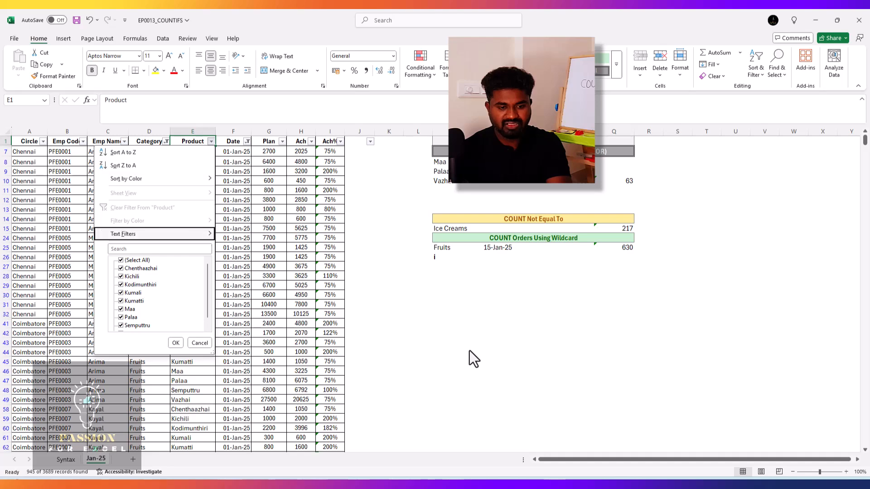
key(Right)
key(Down)
key(Down)
key(Down)
key(Return)
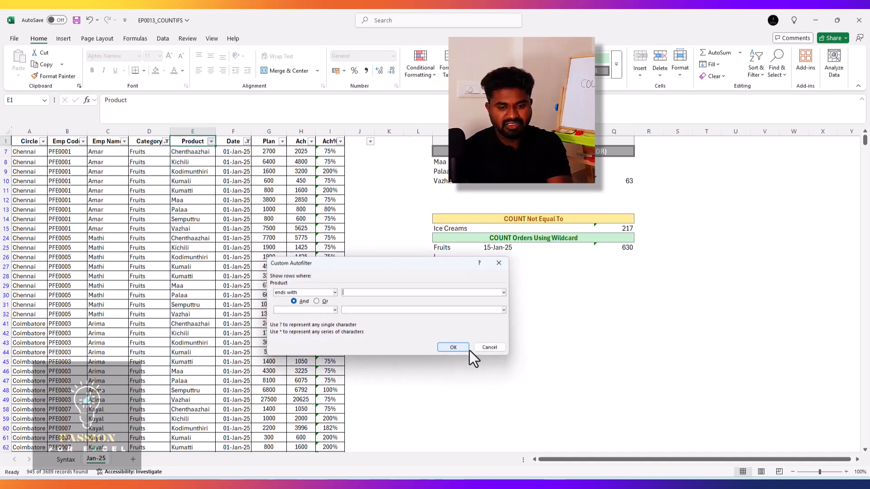
text(i)
key(Return)
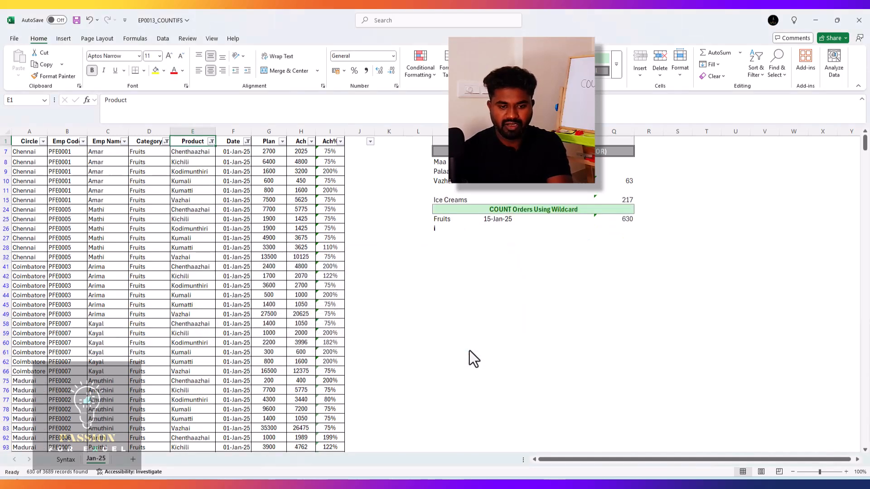
- Select all filtered Product entries to check their count against Q25, and remove the filters from the order data
key(Down)
key(ctrl+shift+Down)
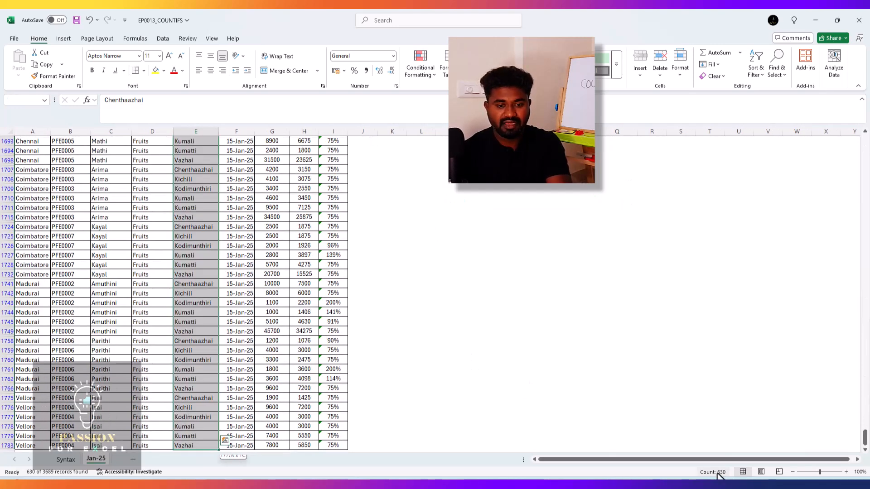
key(ctrl+Home)
key(alt+h)
key(s)
key(c)
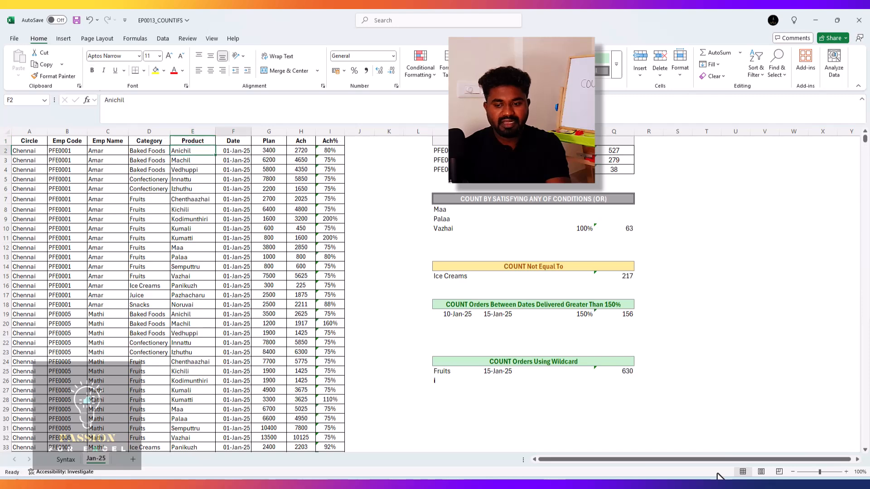
key(Right)
key(Right)
key(Right)
key(Down)
key(Down)
key(Down)
key(Down)
key(Down)
key(Down)
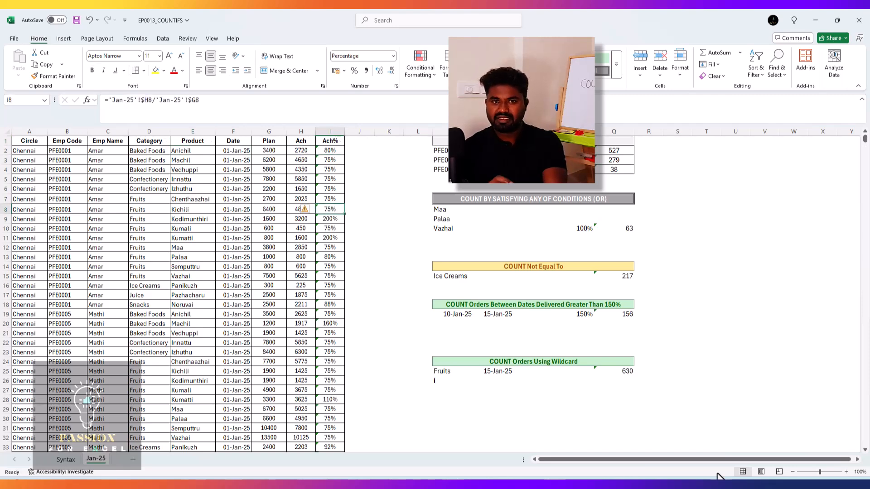